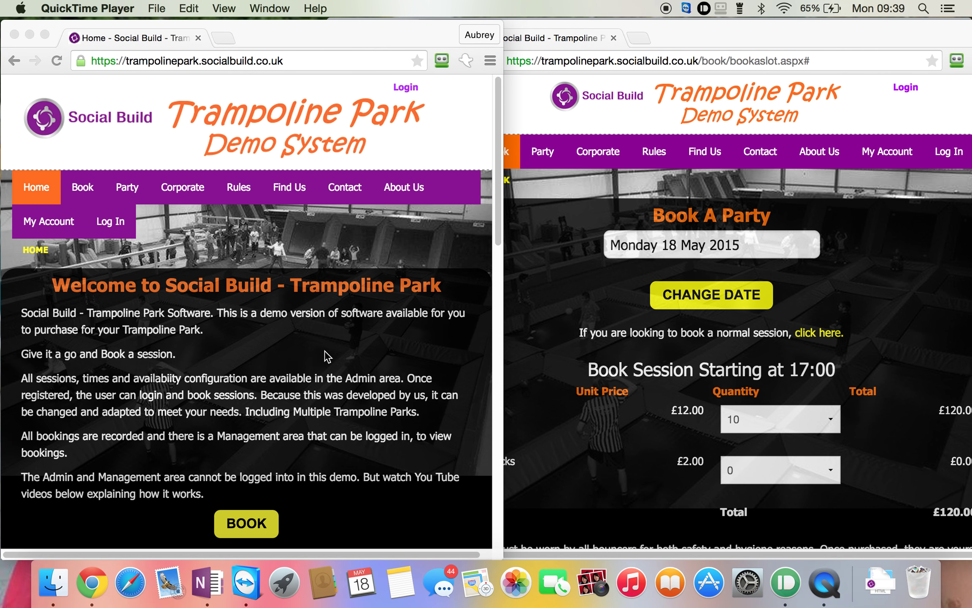
- Log in to the admin account with the autofilled e-mail address and saved password
{"action": "left_click", "coordinate": [570, 271]}
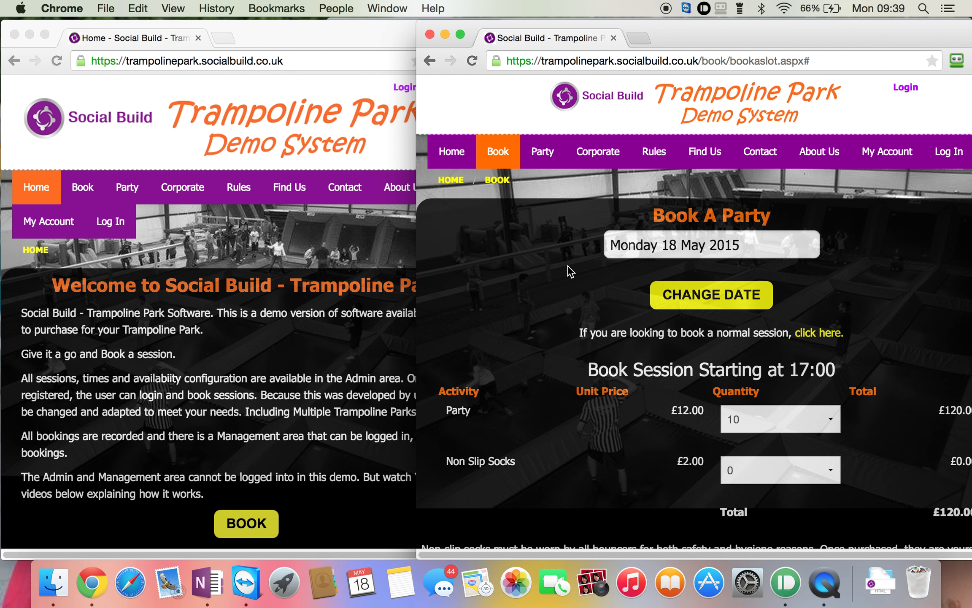
{"action": "left_click", "coordinate": [318, 335]}
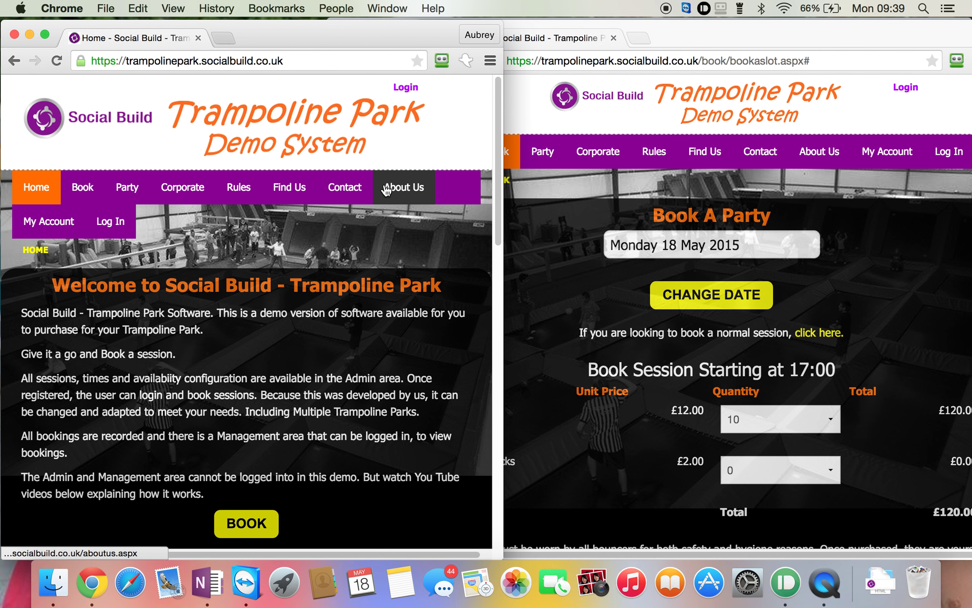
{"action": "left_click", "coordinate": [406, 90]}
{"action": "left_click", "coordinate": [239, 349]}
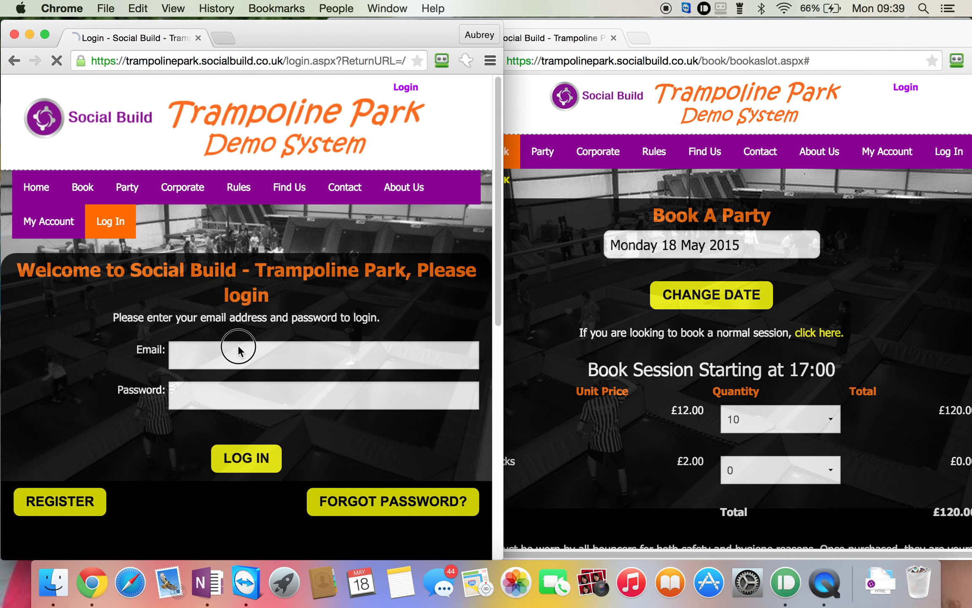
{"action": "type", "text": "aubrey"}
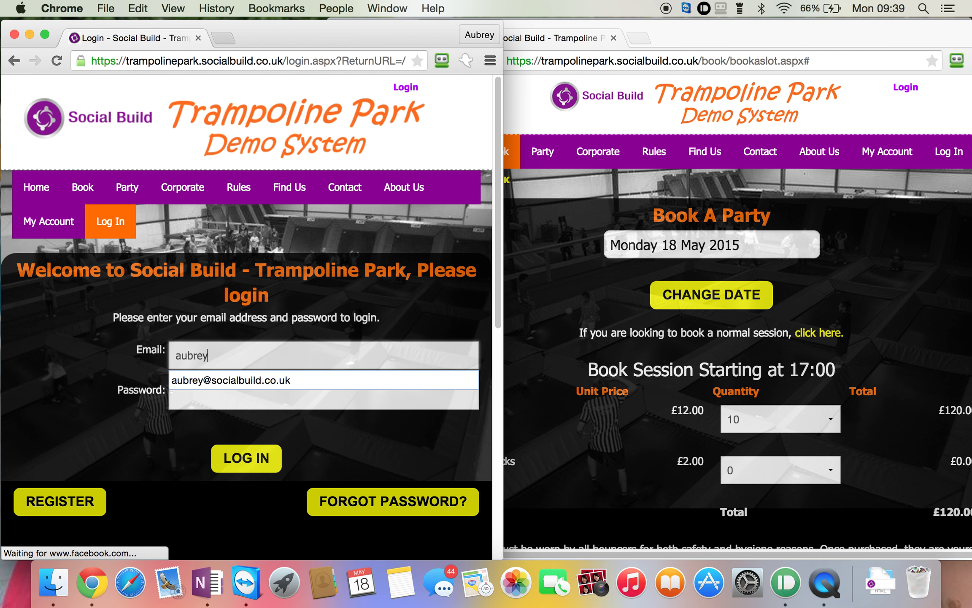
{"action": "key", "text": "Down"}
{"action": "key", "text": "Return"}
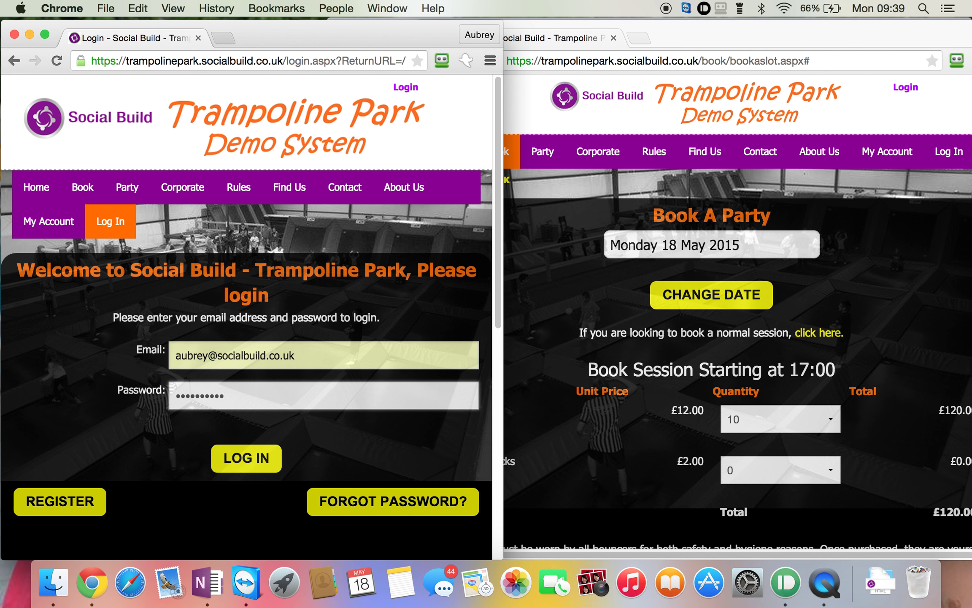
{"action": "key", "text": "Return"}
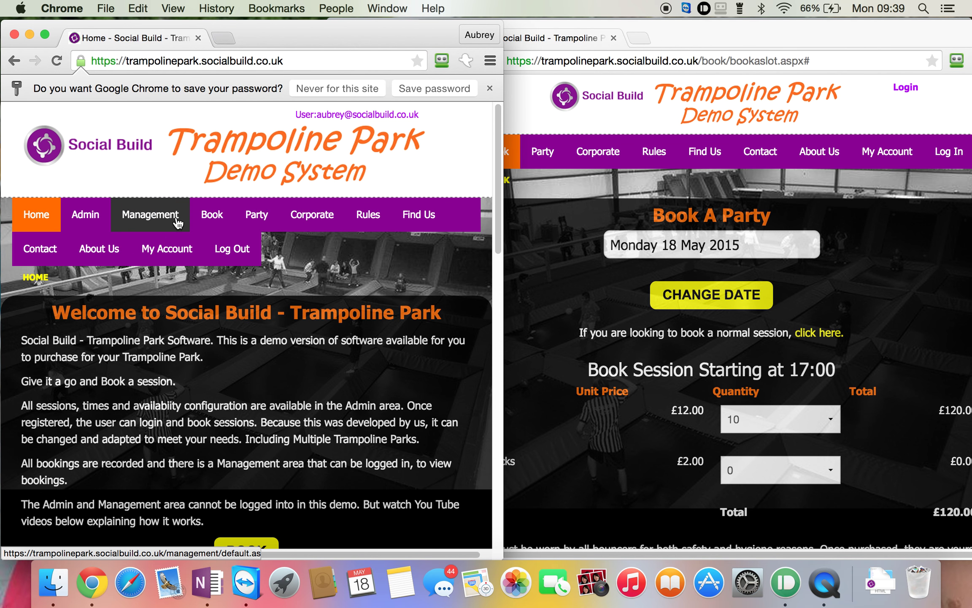
- Go to the Admin area and its Basic Settings page (150 slots per hour, party price 12)
{"action": "left_click", "coordinate": [556, 218]}
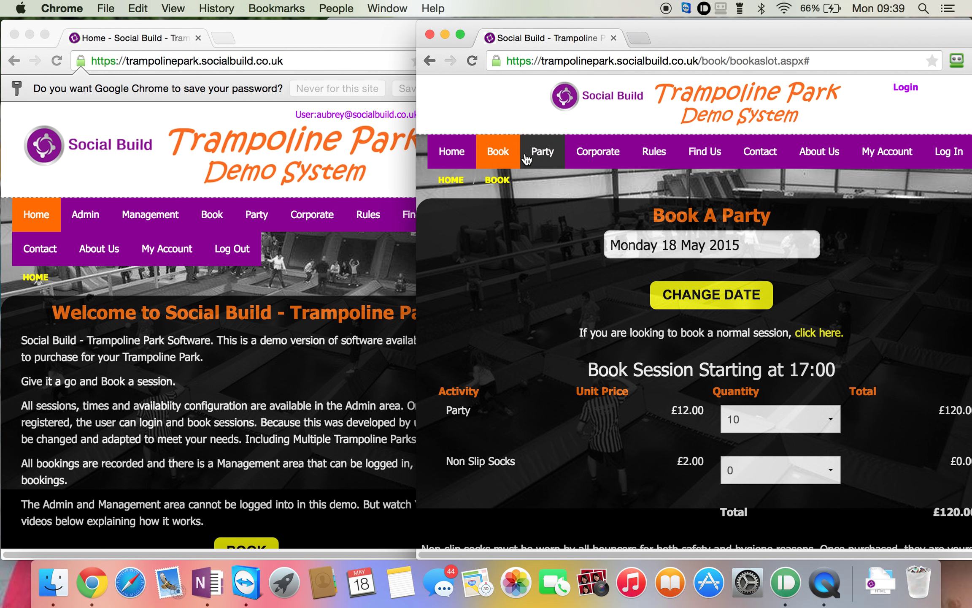
{"action": "left_click", "coordinate": [83, 221]}
{"action": "left_click", "coordinate": [84, 219]}
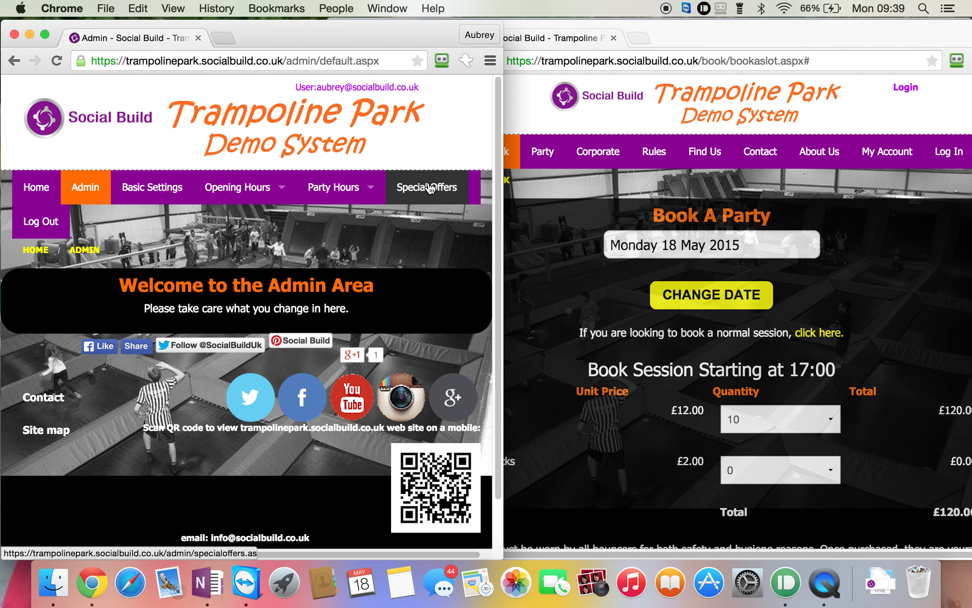
{"action": "left_click", "coordinate": [186, 193]}
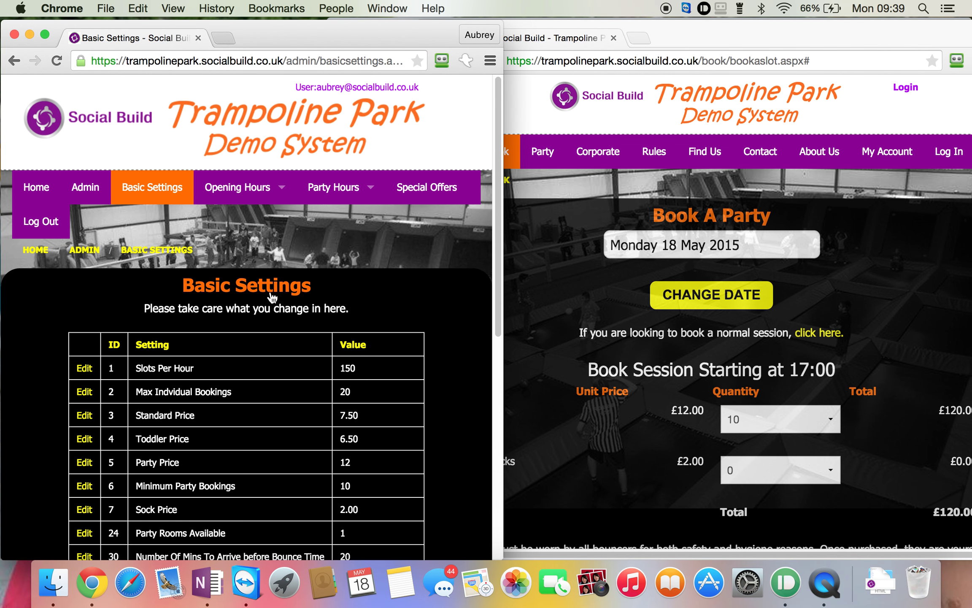
- Switch the booking page to normal session slots (150 spaces each), then begin editing Slots Per Hour
{"action": "left_click", "coordinate": [544, 344]}
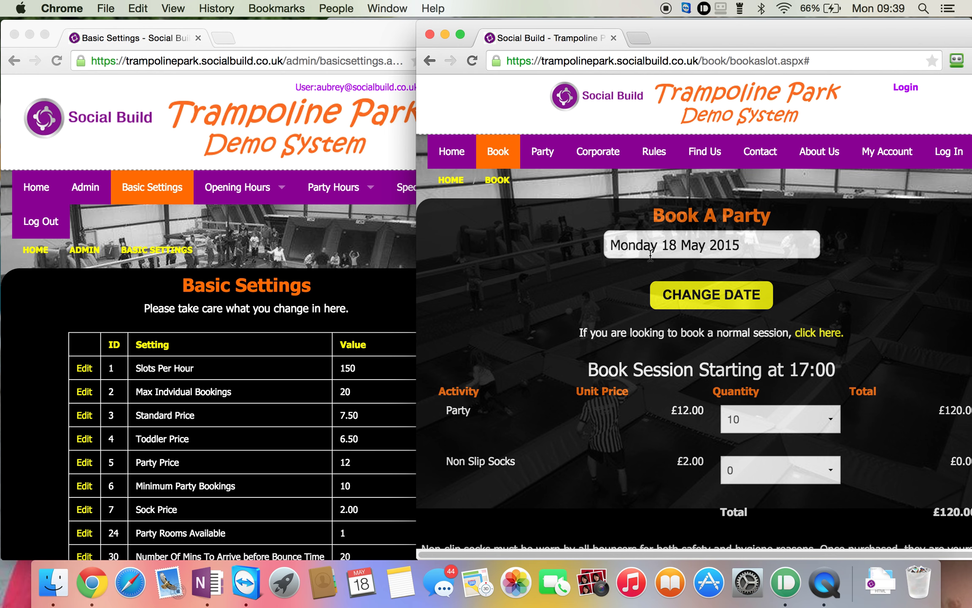
{"action": "left_click", "coordinate": [694, 301]}
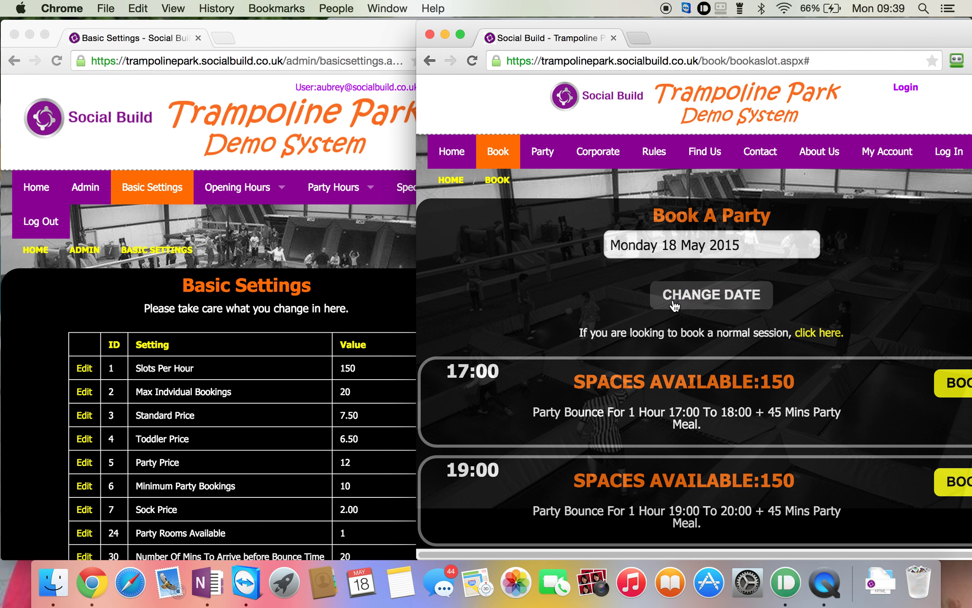
{"action": "left_click", "coordinate": [825, 333]}
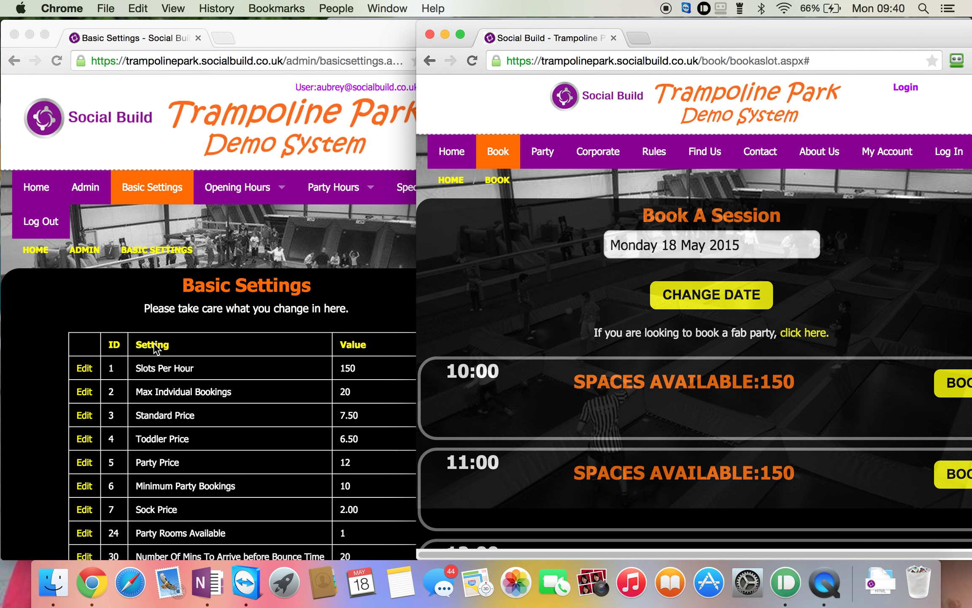
{"action": "left_click", "coordinate": [85, 371]}
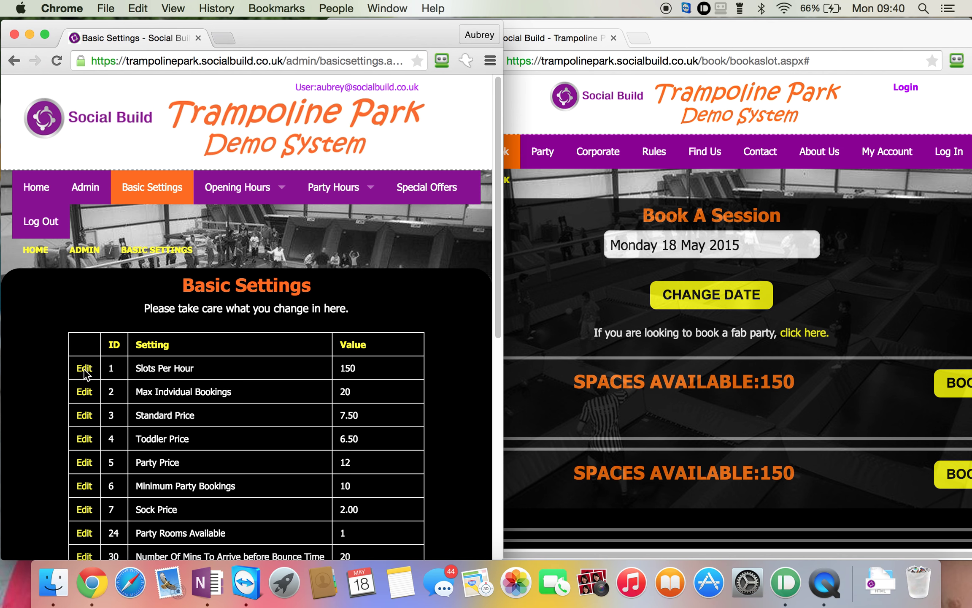
{"action": "left_click", "coordinate": [85, 370]}
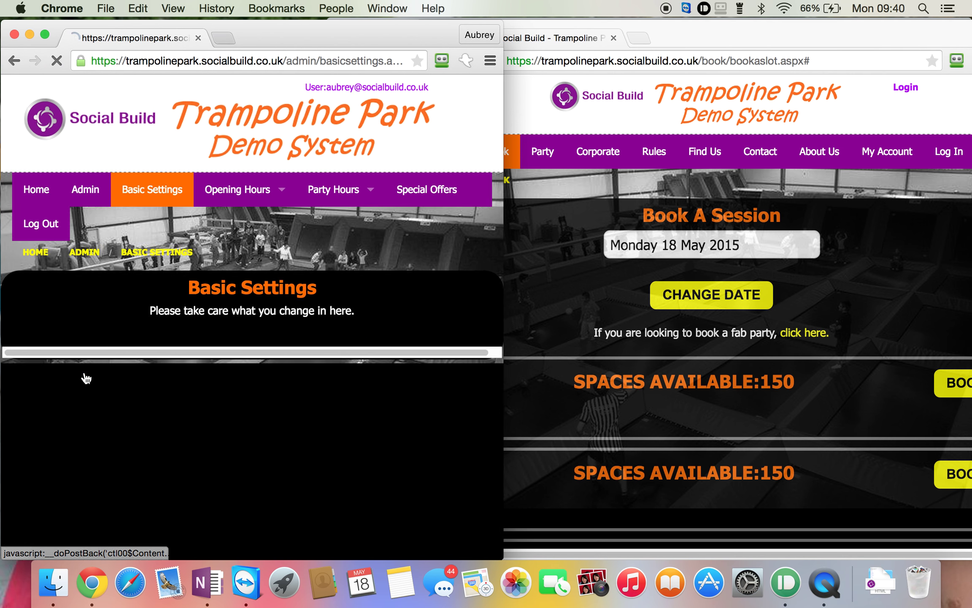
- Change Slots Per Hour from 150 to 100 and refresh the booking slots to see 100 spaces
{"action": "left_click", "coordinate": [374, 374]}
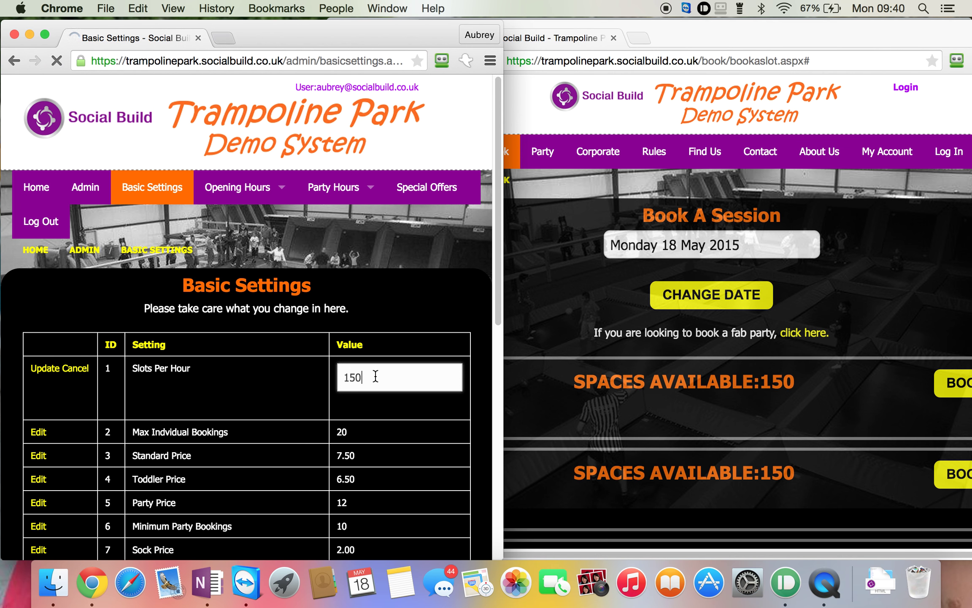
{"action": "key", "text": "super+a"}
{"action": "type", "text": "10"}
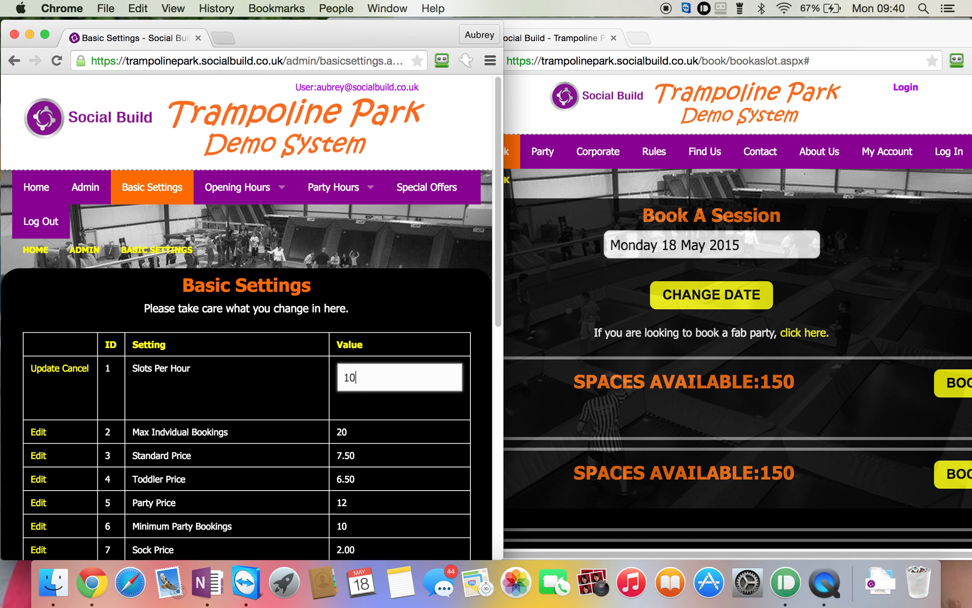
{"action": "left_click", "coordinate": [46, 369]}
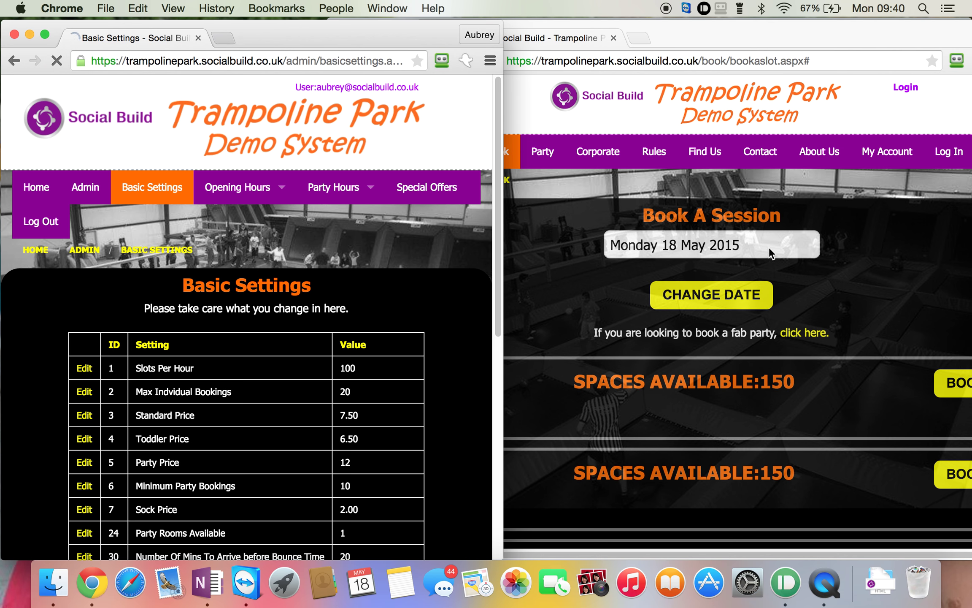
{"action": "left_click", "coordinate": [769, 247]}
{"action": "left_click", "coordinate": [735, 305]}
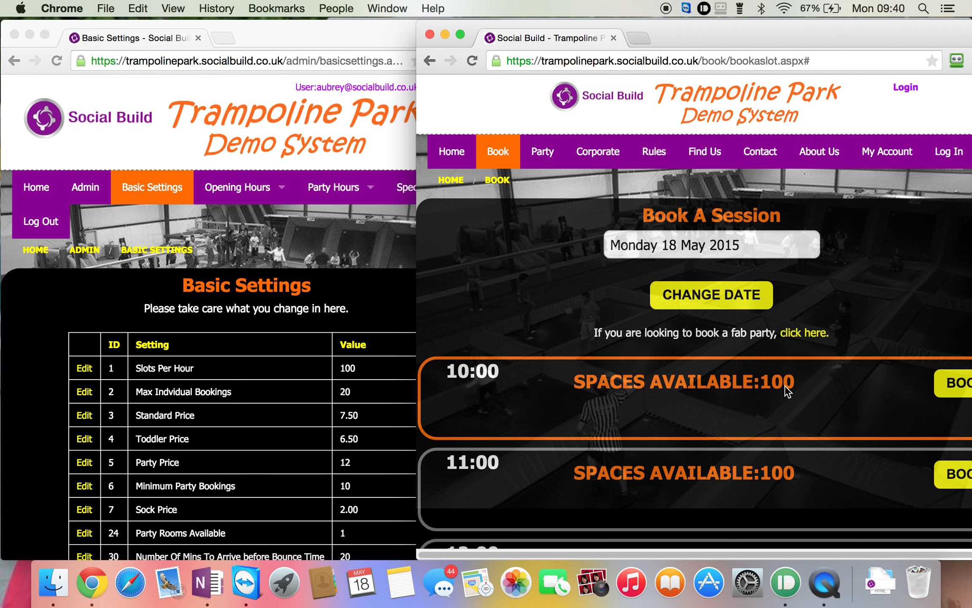
- Edit row 1 Slots Per Hour, replacing 100 with 150, and save it
{"action": "left_click", "coordinate": [374, 395]}
{"action": "left_click", "coordinate": [90, 373]}
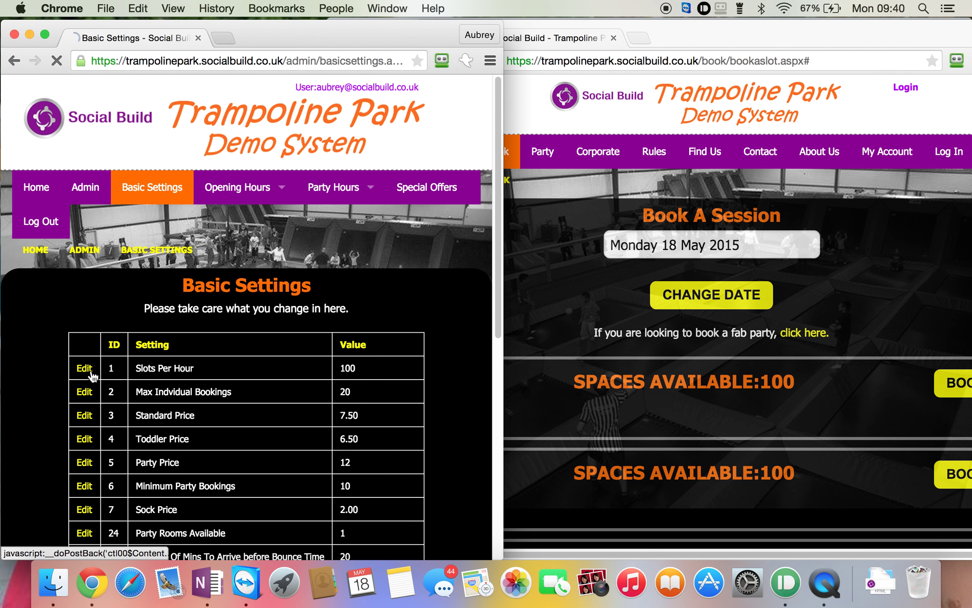
{"action": "left_click", "coordinate": [381, 379]}
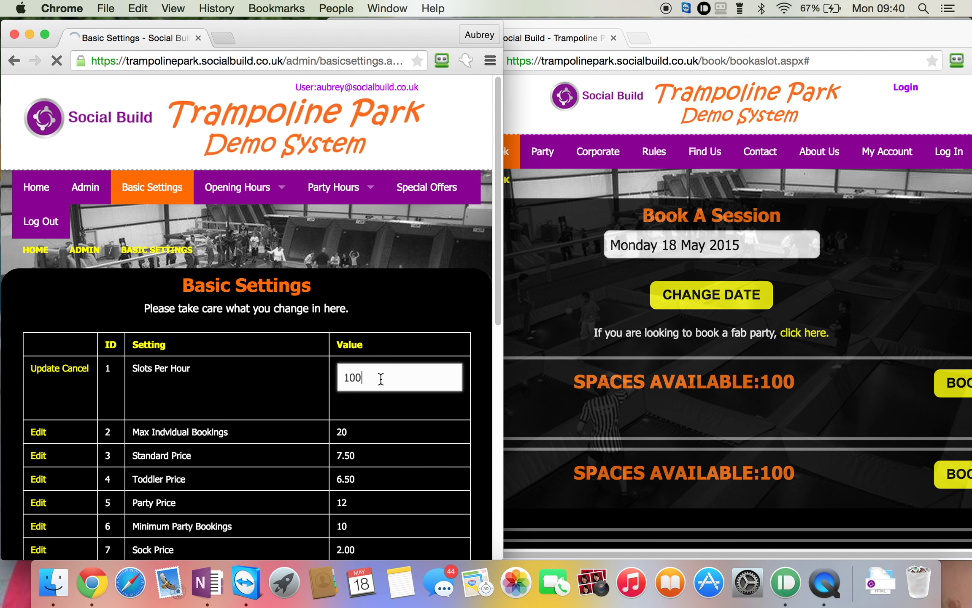
{"action": "key", "text": "BackSpace"}
{"action": "key", "text": "BackSpace"}
{"action": "type", "text": "5"}
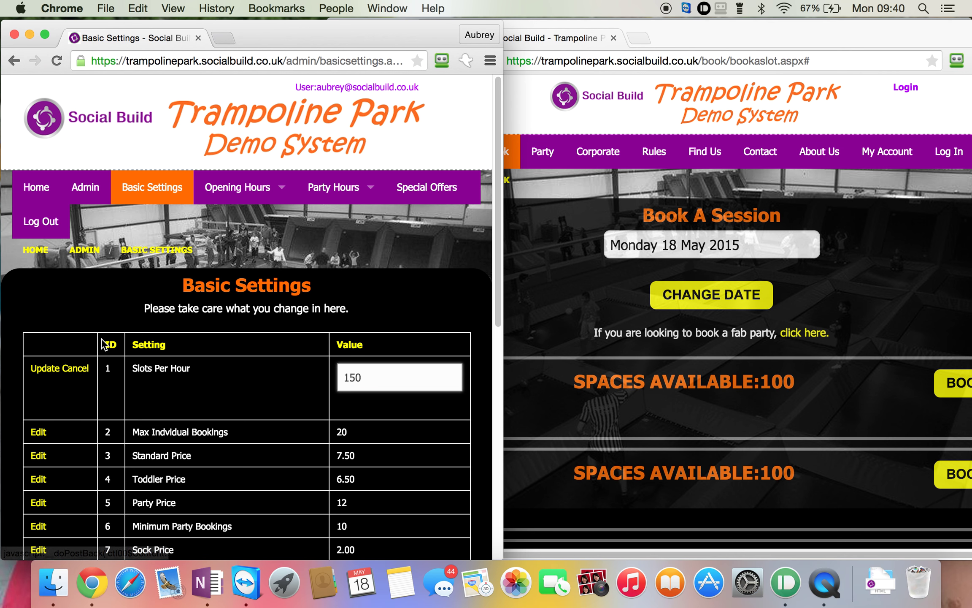
{"action": "left_click", "coordinate": [48, 370]}
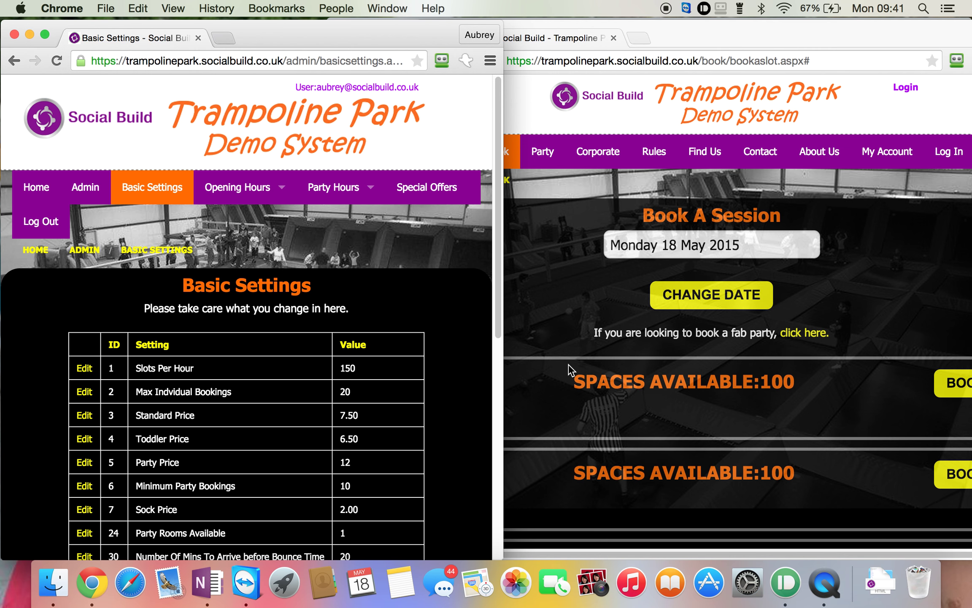
- Check the 17:00 party quantity list stops at 20, then begin editing Max Indvidual Bookings
{"action": "left_click", "coordinate": [814, 341]}
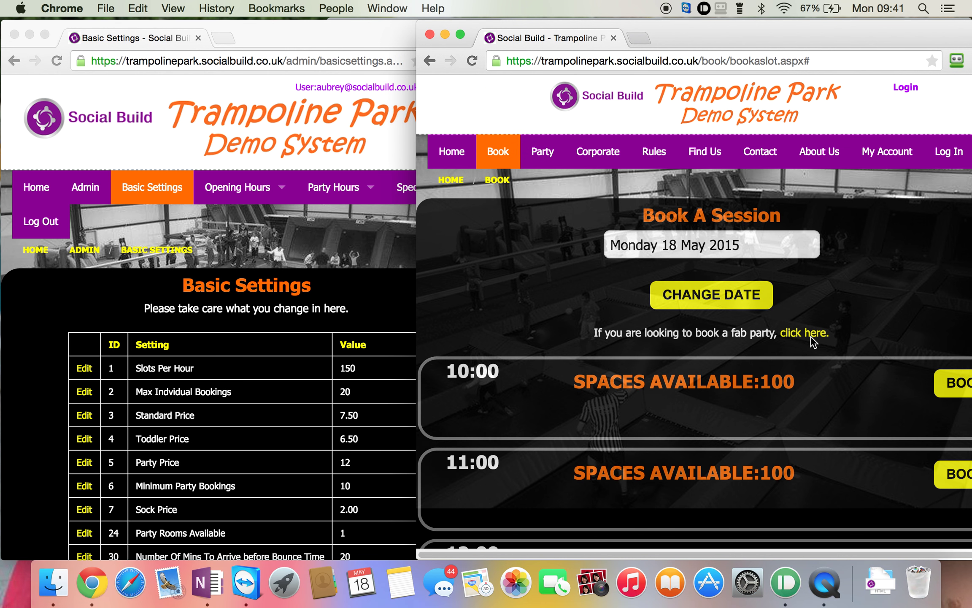
{"action": "left_click", "coordinate": [824, 335]}
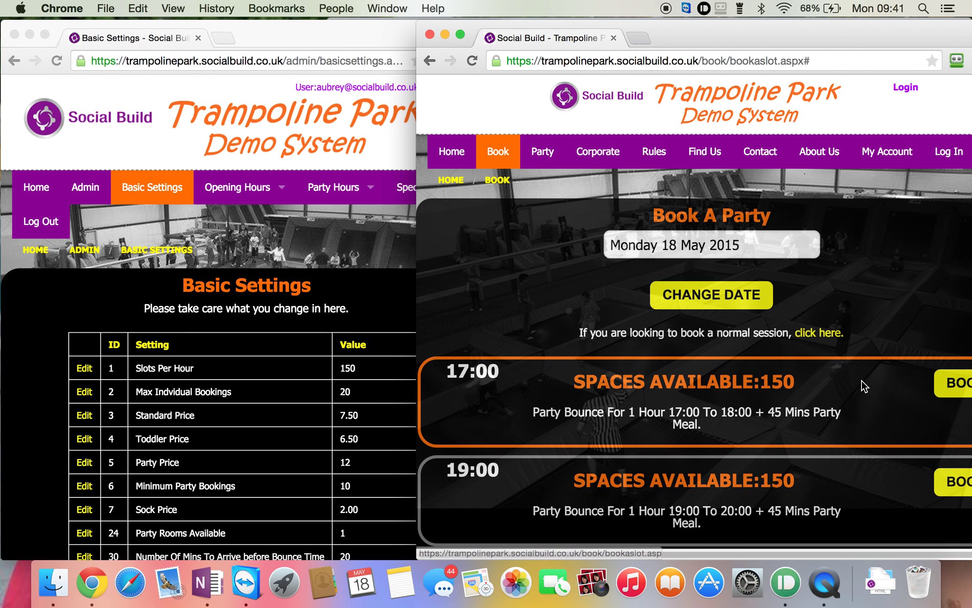
{"action": "left_click", "coordinate": [952, 384]}
{"action": "left_click", "coordinate": [797, 352]}
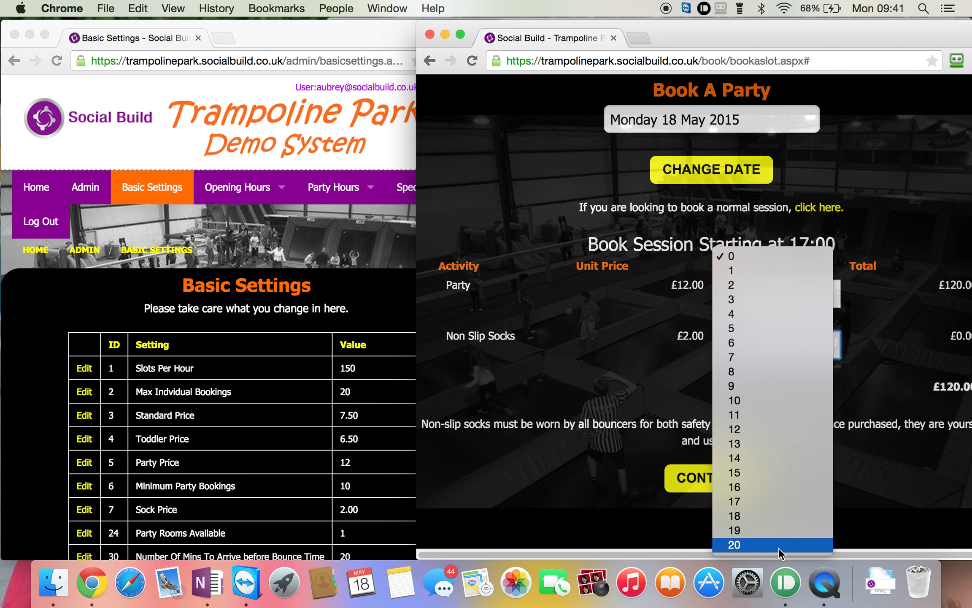
{"action": "left_click", "coordinate": [248, 392]}
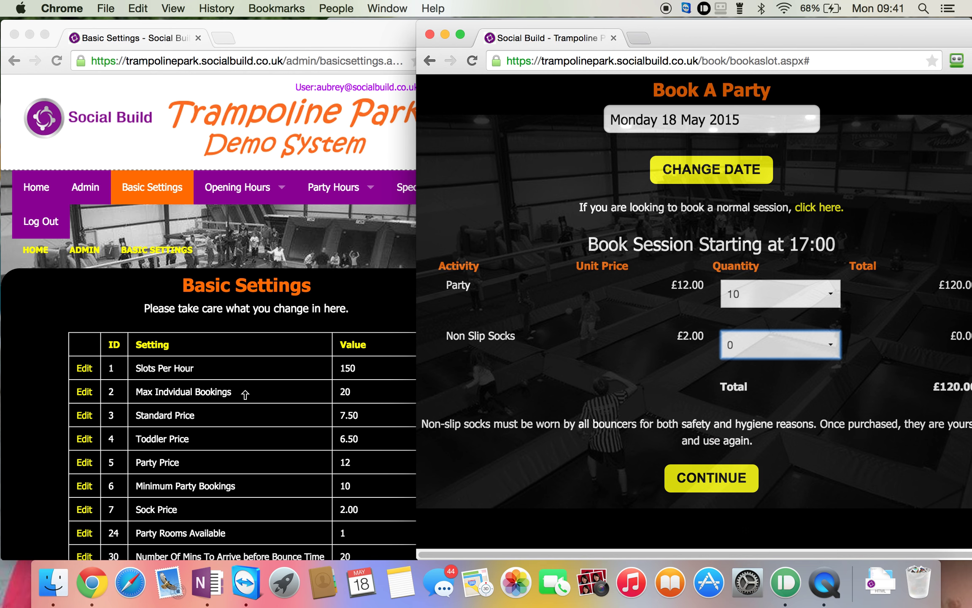
{"action": "left_click", "coordinate": [86, 395]}
{"action": "left_click", "coordinate": [84, 391]}
- Save Max Indvidual Bookings as 25 instead of 20 and return to the session booking page
{"action": "left_click", "coordinate": [377, 402]}
{"action": "key", "text": "BackSpace"}
{"action": "type", "text": "5"}
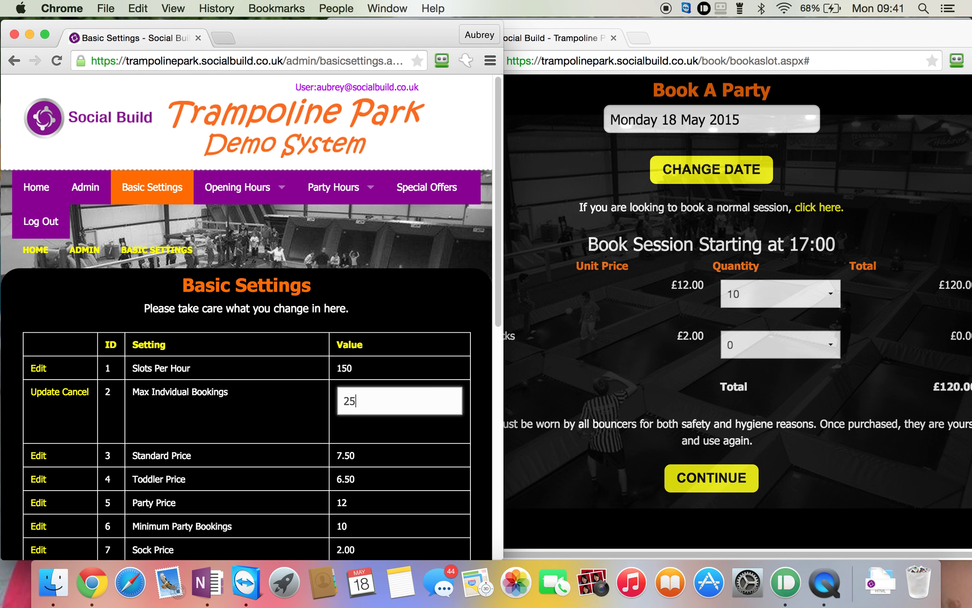
{"action": "left_click", "coordinate": [48, 398]}
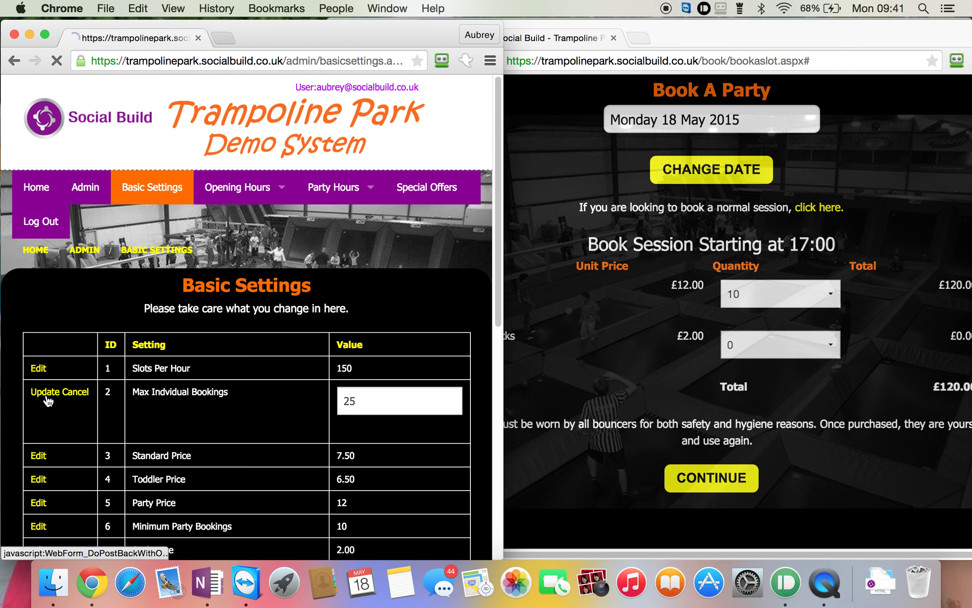
{"action": "left_click", "coordinate": [661, 403]}
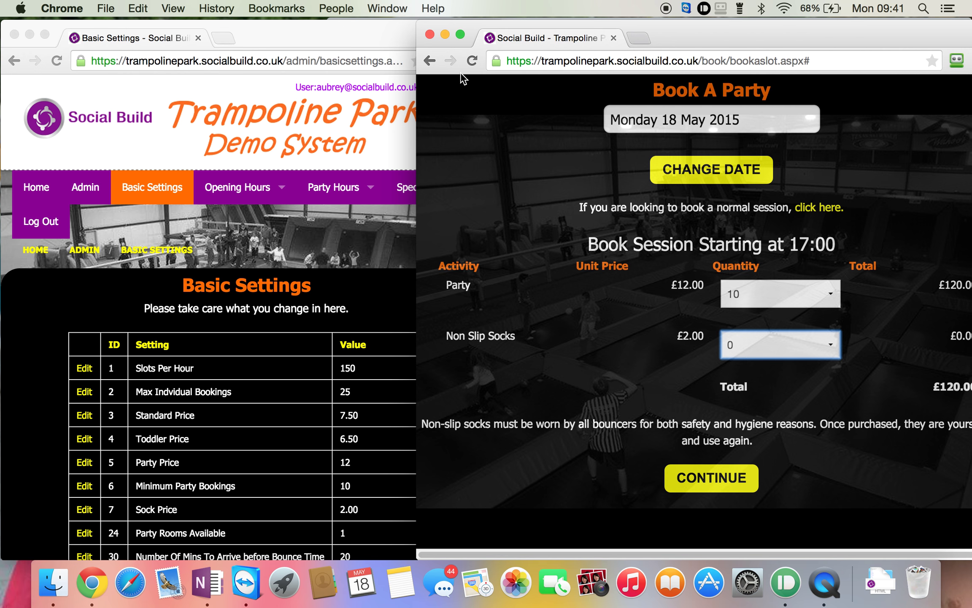
{"action": "left_click", "coordinate": [472, 61]}
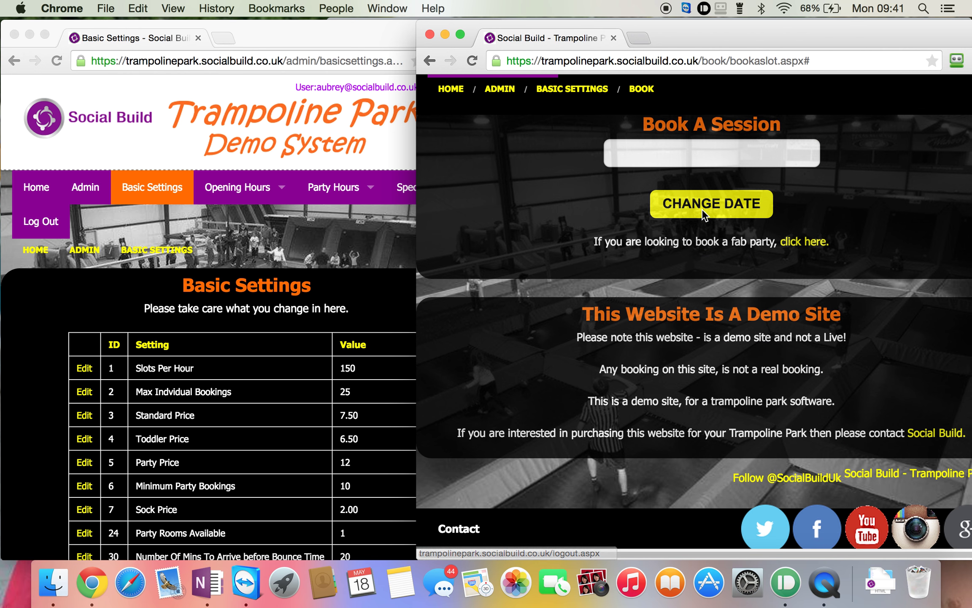
- Reload the slots, reopen the 17:00 party booking, and confirm quantities now reach 25
{"action": "left_click", "coordinate": [732, 209]}
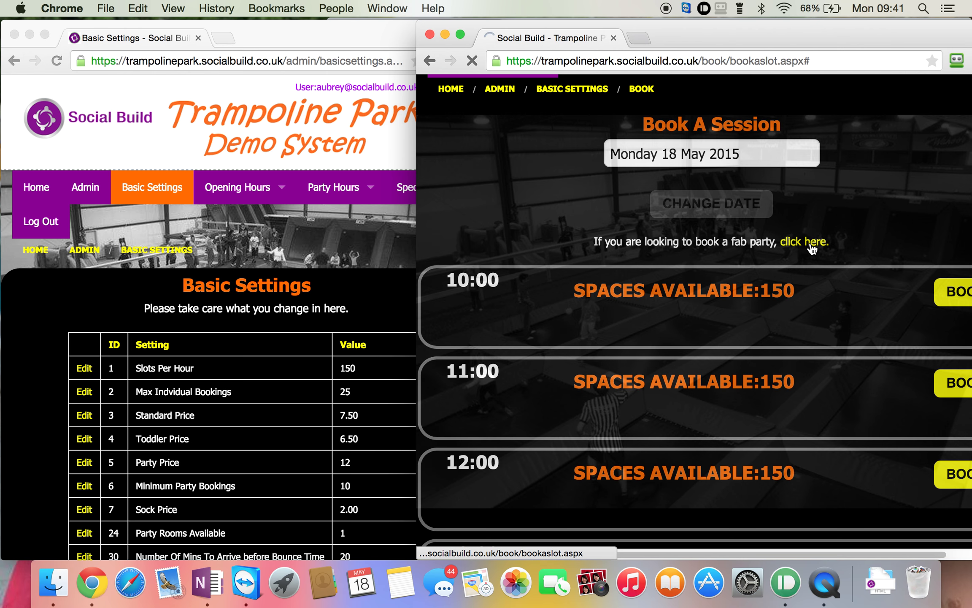
{"action": "left_click", "coordinate": [815, 244]}
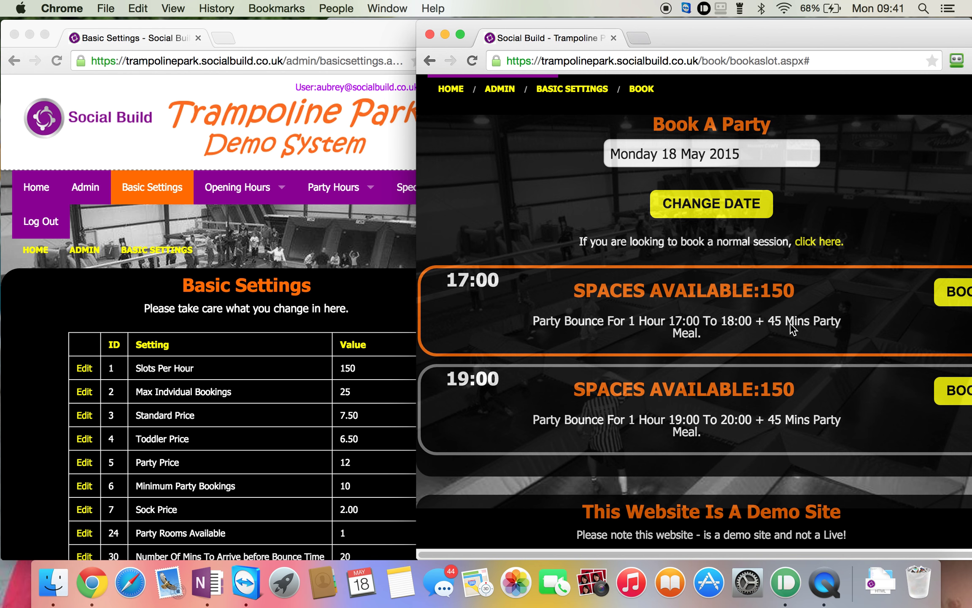
{"action": "left_click", "coordinate": [950, 293]}
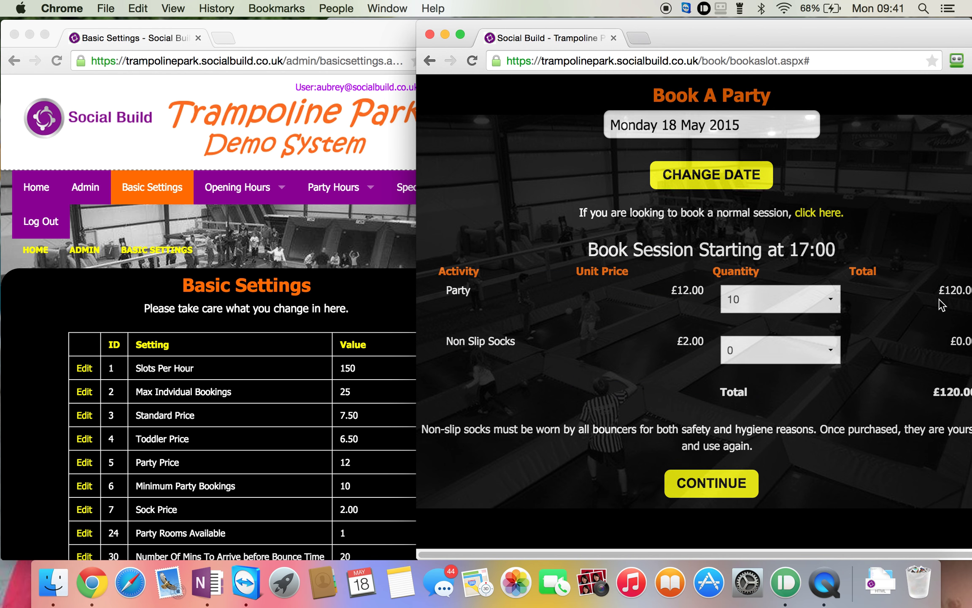
{"action": "left_click", "coordinate": [796, 299]}
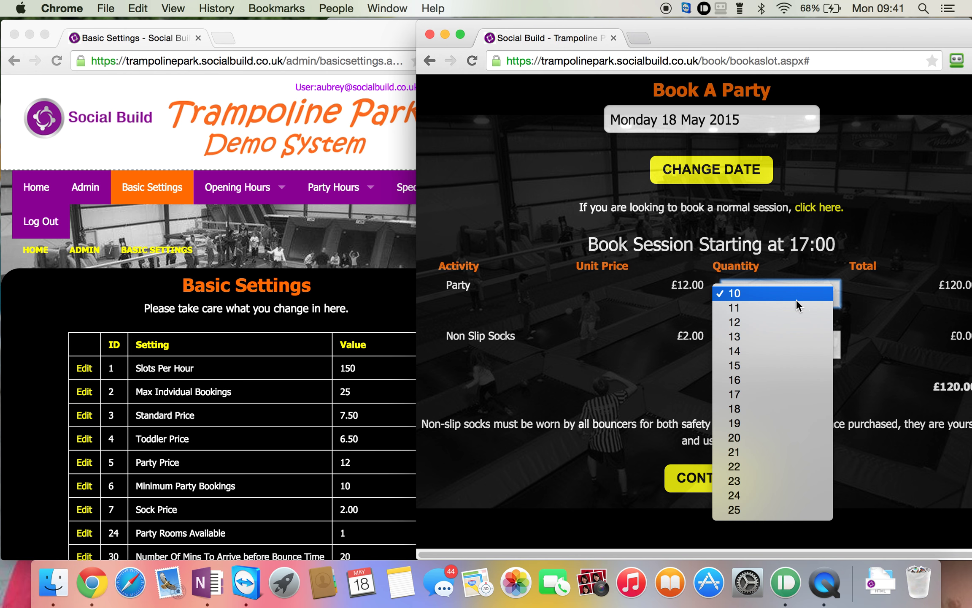
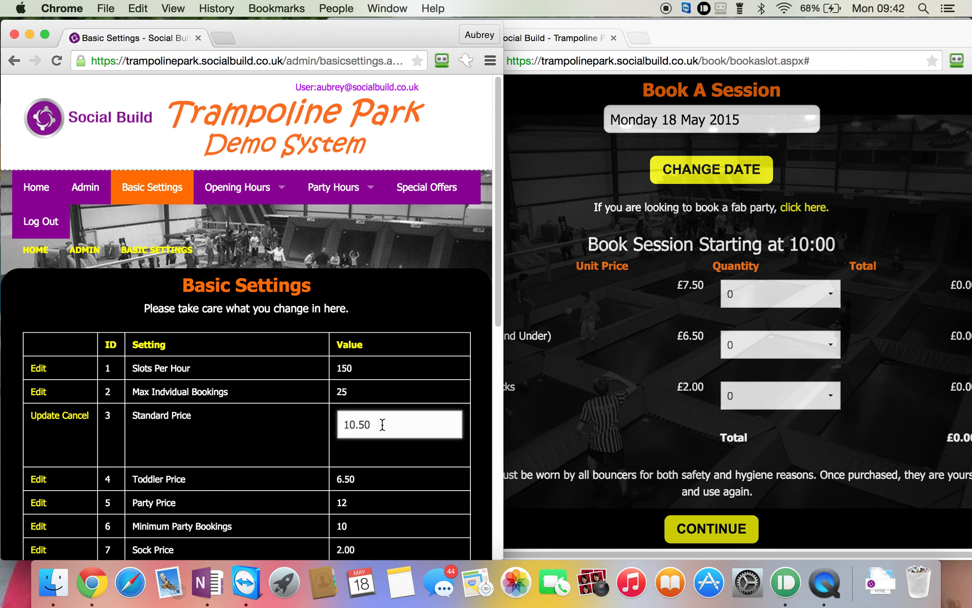
- Change the Standard Price to 10.0 and save it
{"action": "left_click", "coordinate": [362, 423]}
{"action": "key", "text": "BackSpace"}
{"action": "left_click", "coordinate": [57, 416]}
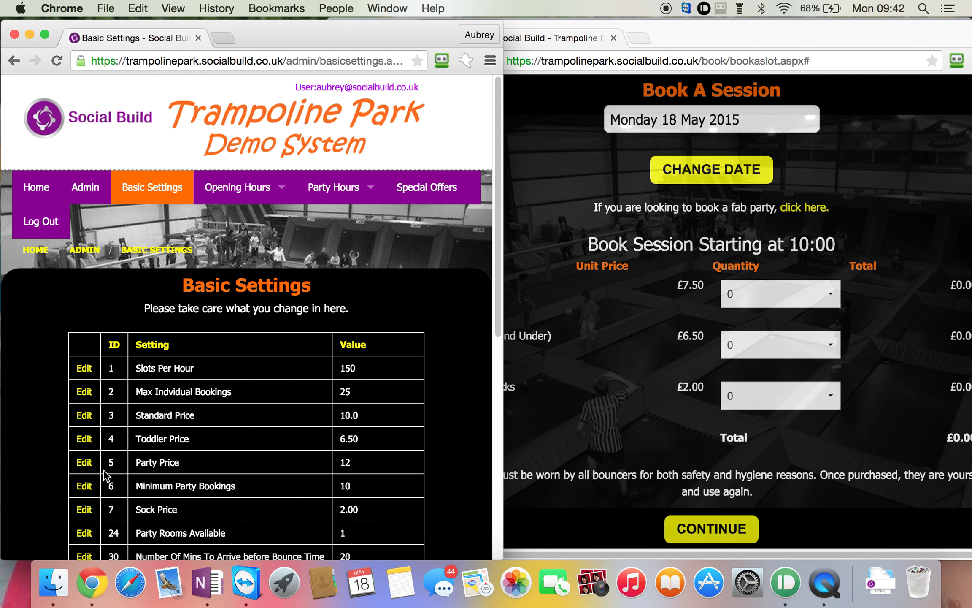
- Change the Toddler Price to 9.00 and save it
{"action": "left_click", "coordinate": [85, 439]}
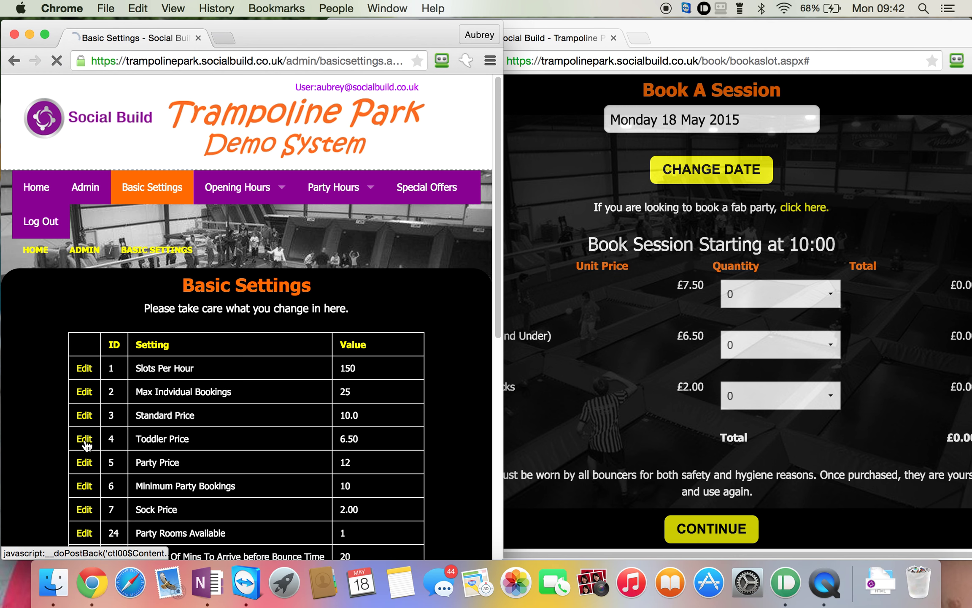
{"action": "left_click", "coordinate": [386, 448]}
{"action": "key", "text": "BackSpace"}
{"action": "key", "text": "BackSpace"}
{"action": "type", "text": "00"}
{"action": "key", "text": "Left"}
{"action": "key", "text": "Left"}
{"action": "key", "text": "Left"}
{"action": "key", "text": "BackSpace"}
{"action": "type", "text": "9"}
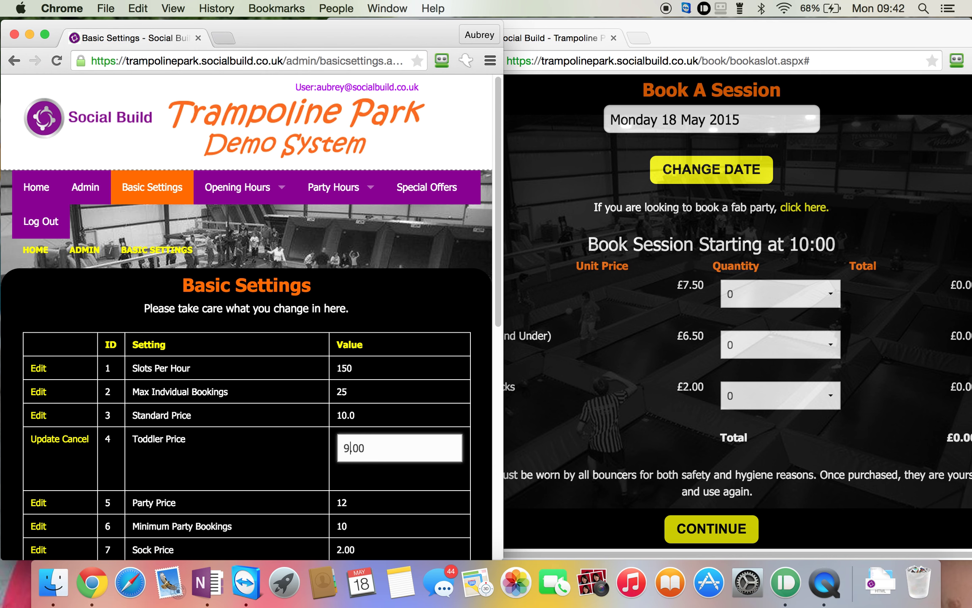
{"action": "left_click", "coordinate": [46, 440]}
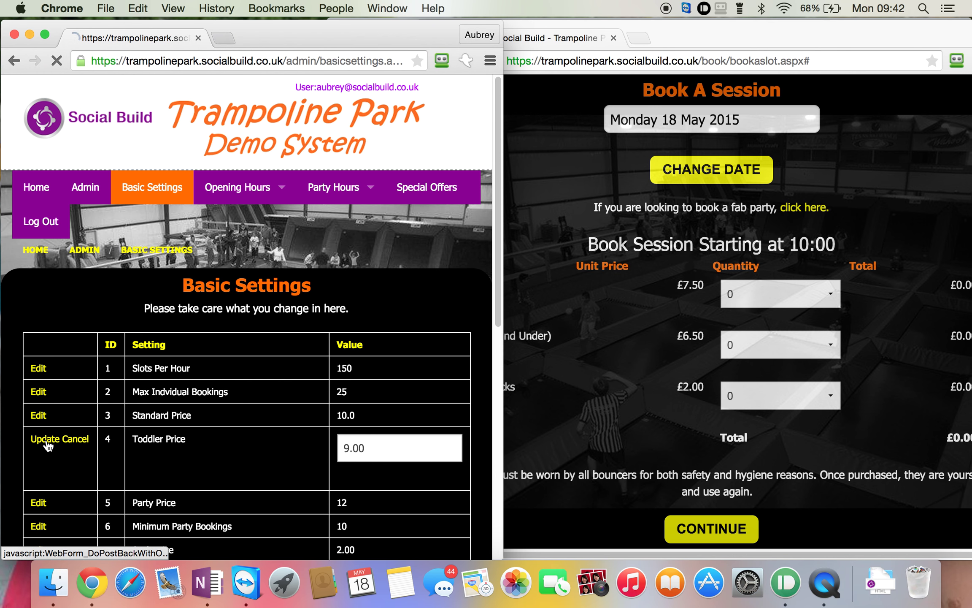
{"action": "left_click", "coordinate": [596, 356]}
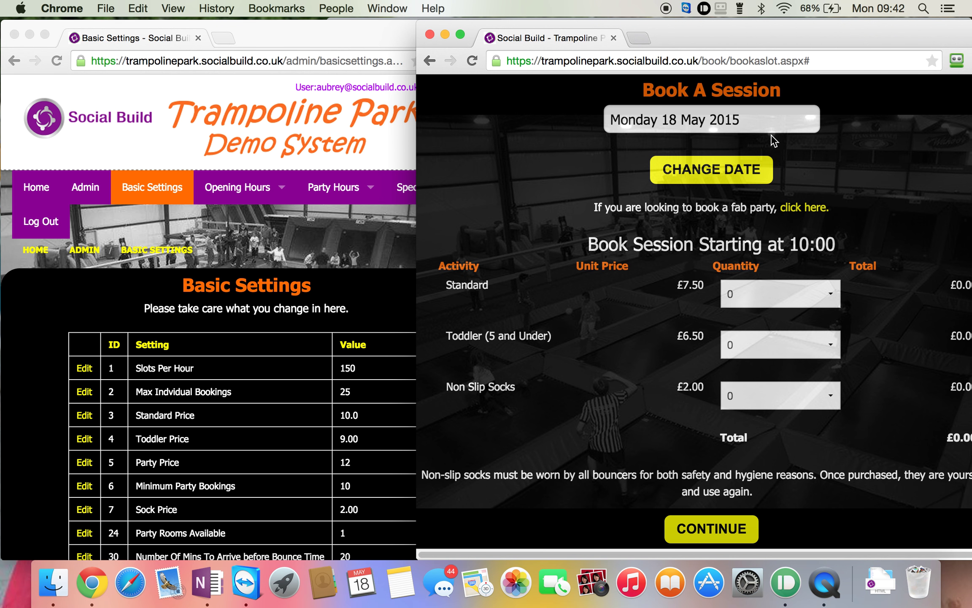
- Reload the booking page and choose one Standard and one Toddler place for the 10:00 session
{"action": "left_click", "coordinate": [480, 65]}
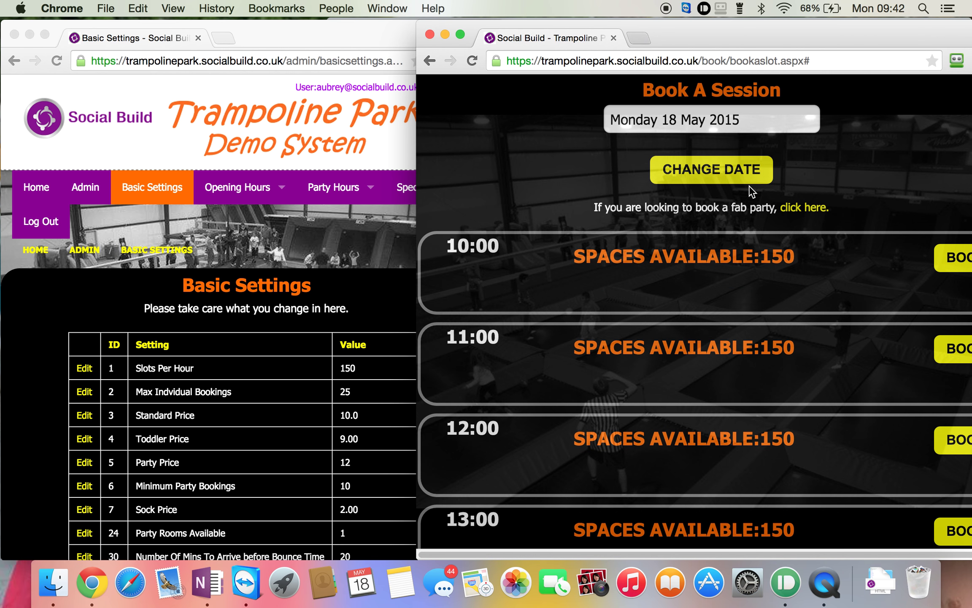
{"action": "left_click", "coordinate": [950, 259]}
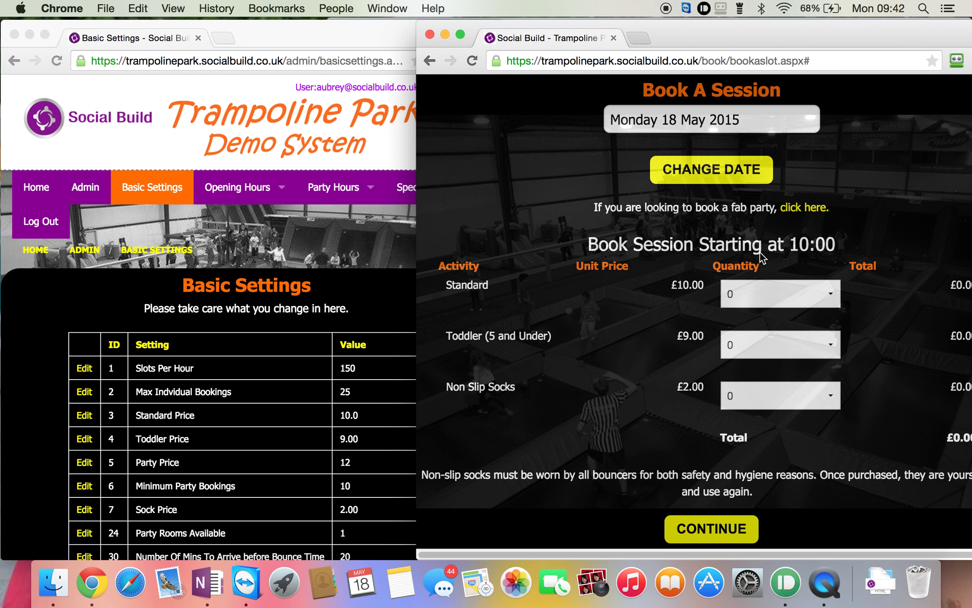
{"action": "left_click", "coordinate": [751, 290]}
{"action": "left_click", "coordinate": [750, 309]}
{"action": "left_click", "coordinate": [750, 342]}
{"action": "left_click", "coordinate": [749, 360]}
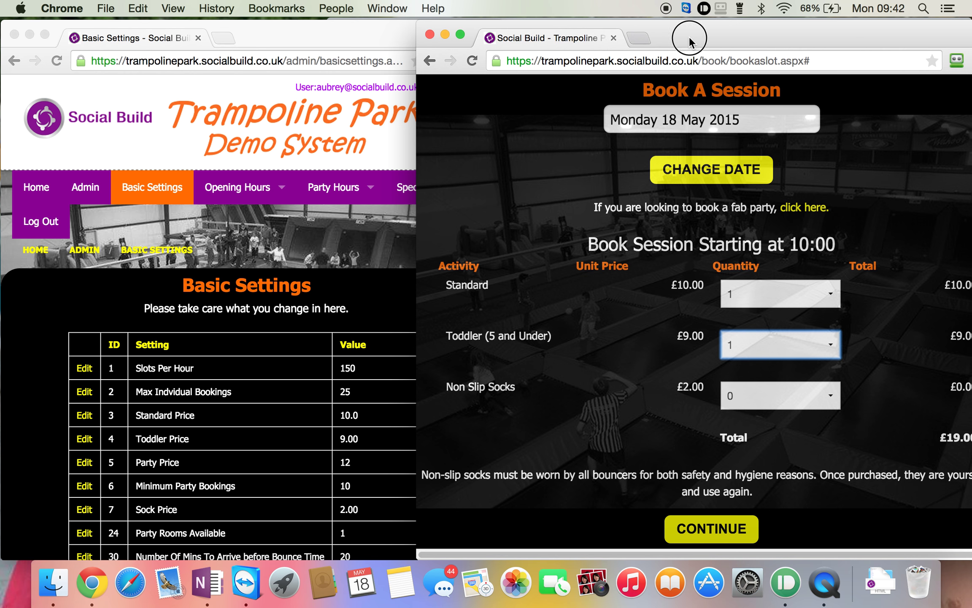
- Arrange the windows so the booking totals show beside Basic Settings
{"action": "left_click_drag", "start_coordinate": [689, 37], "coordinate": [713, 26]}
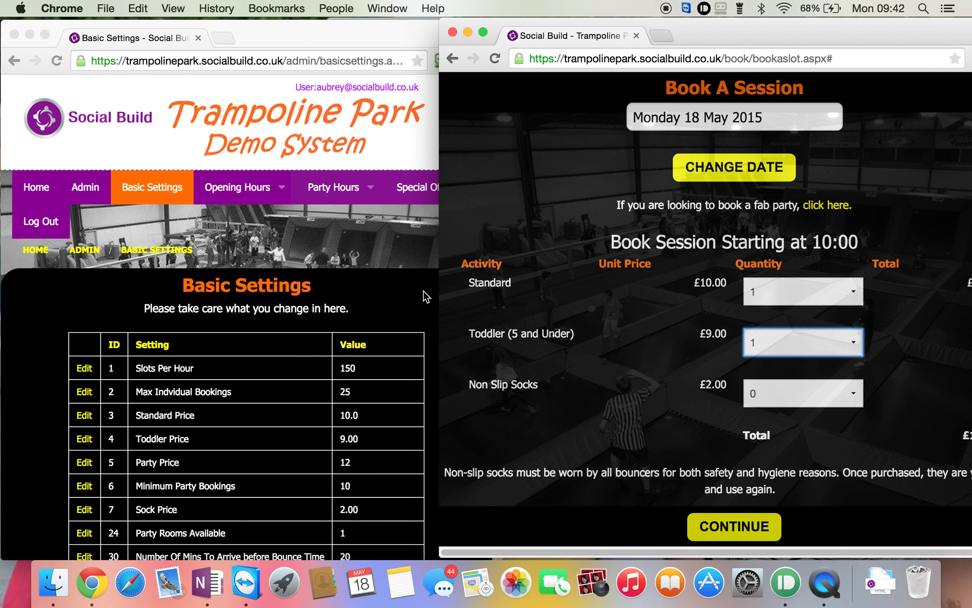
{"action": "left_click", "coordinate": [421, 307]}
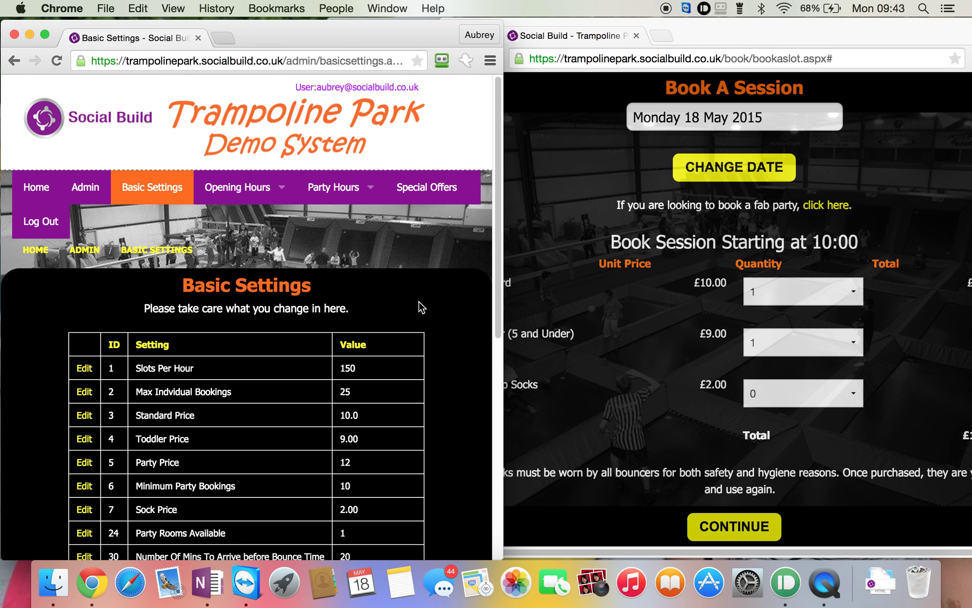
{"action": "left_click_drag", "start_coordinate": [498, 235], "coordinate": [499, 281]}
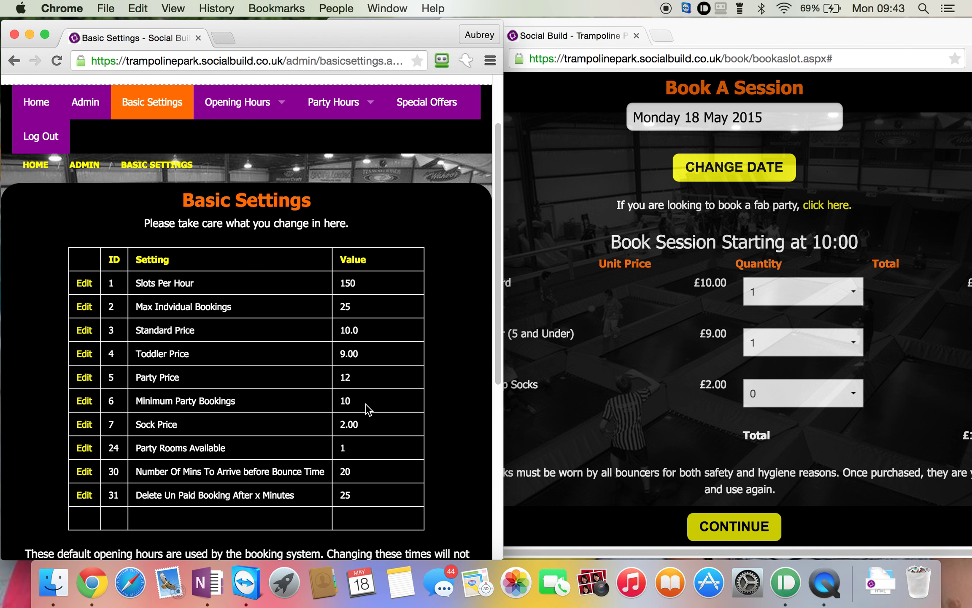
- Book the 17:00 fab party slot to check the £12.00 Party price, then return to normal sessions
{"action": "left_click", "coordinate": [830, 209]}
{"action": "left_click", "coordinate": [830, 206]}
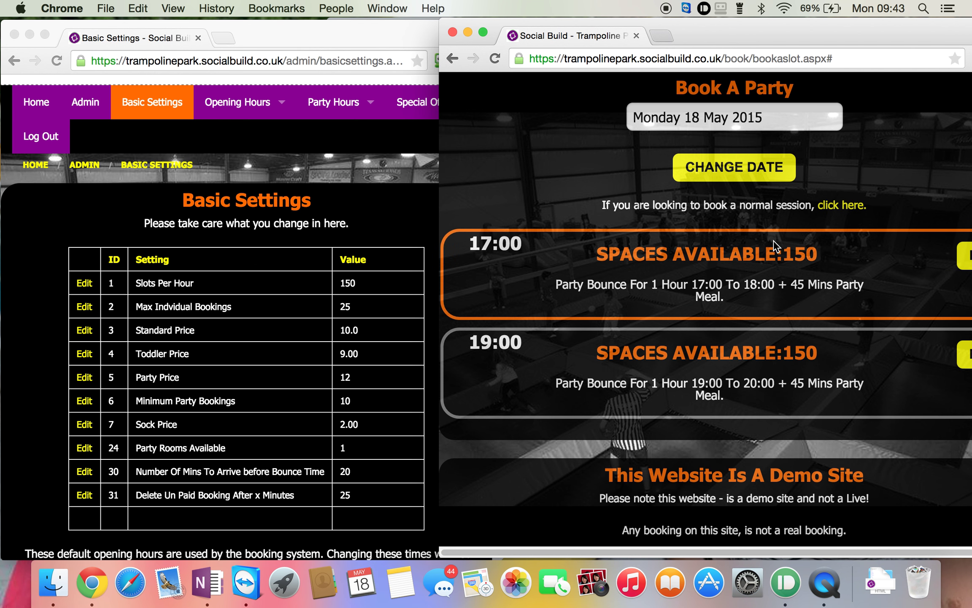
{"action": "left_click", "coordinate": [966, 266]}
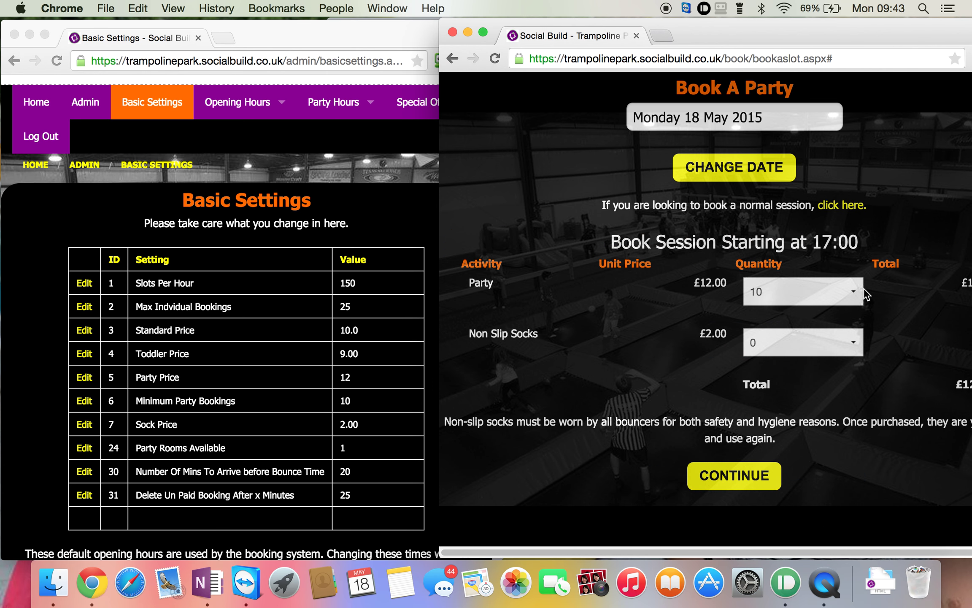
{"action": "left_click", "coordinate": [845, 291]}
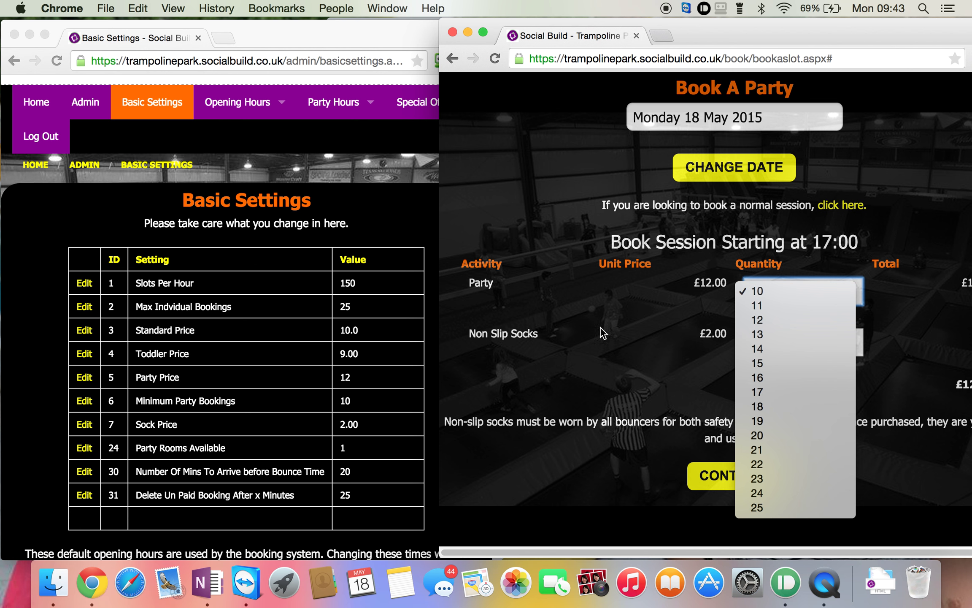
{"action": "left_click", "coordinate": [549, 348]}
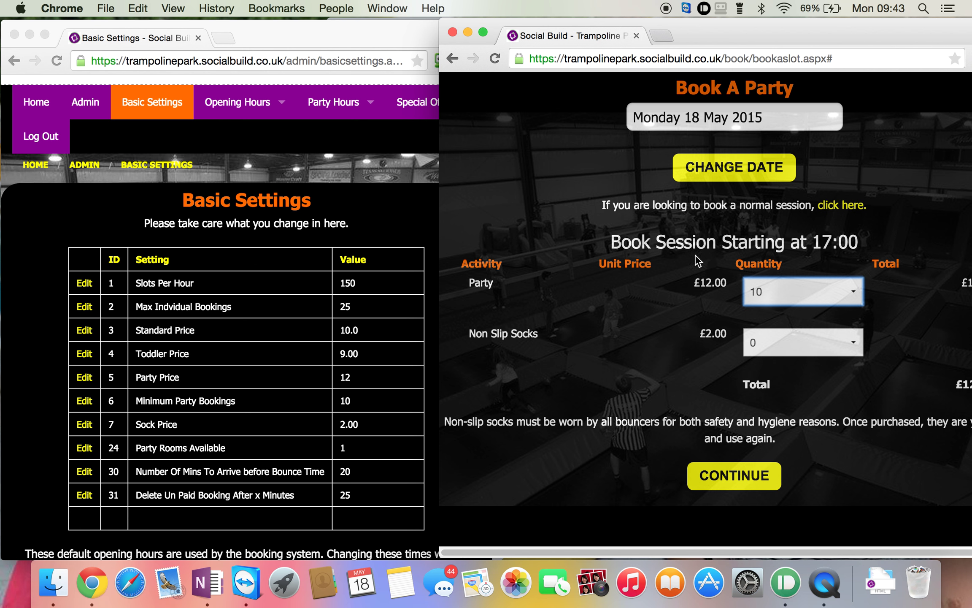
{"action": "left_click", "coordinate": [839, 212]}
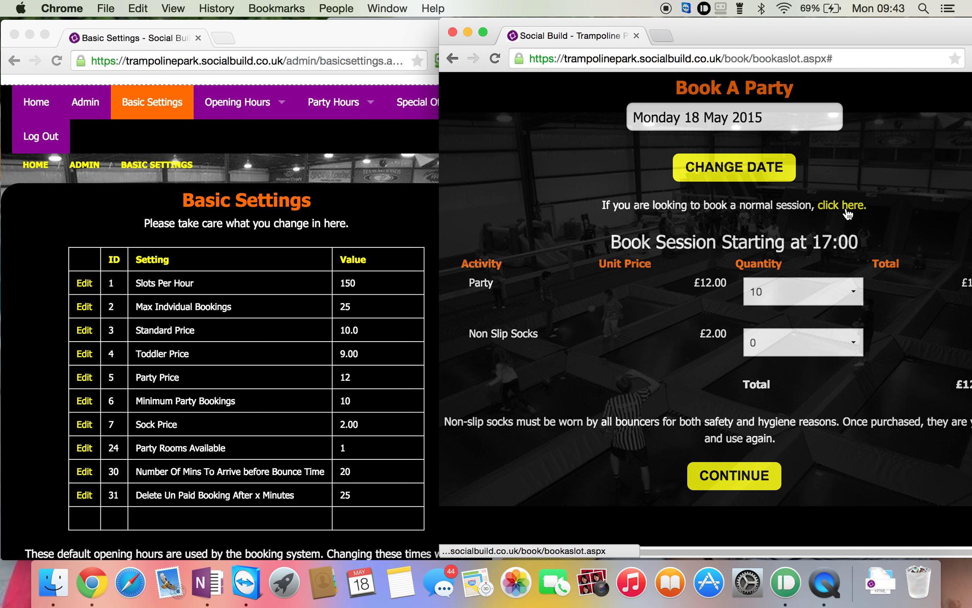
{"action": "left_click", "coordinate": [845, 210]}
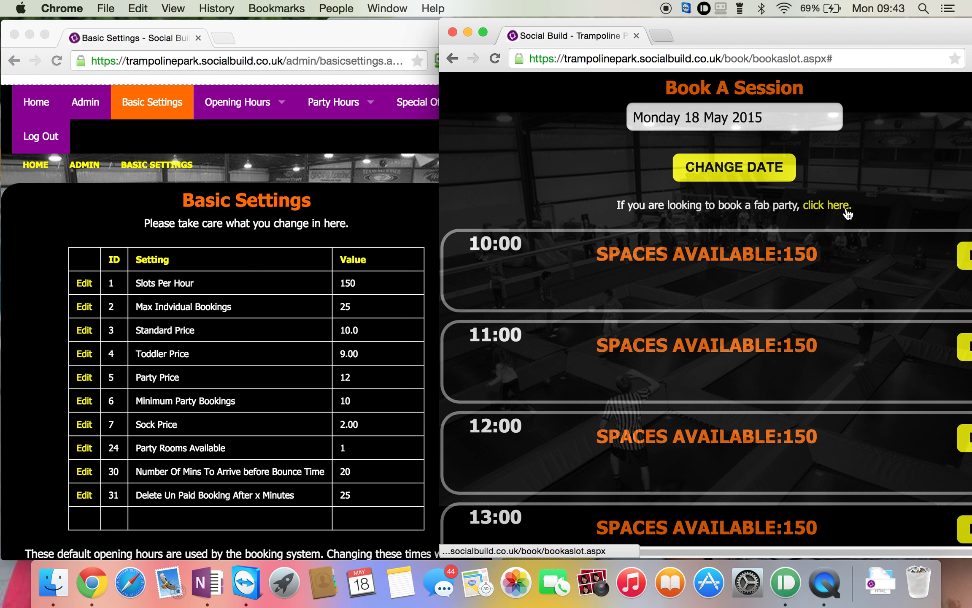
- Switch to fab party booking to list the 17:00 and 19:00 slots for 18 May 2015
{"action": "left_click", "coordinate": [822, 212]}
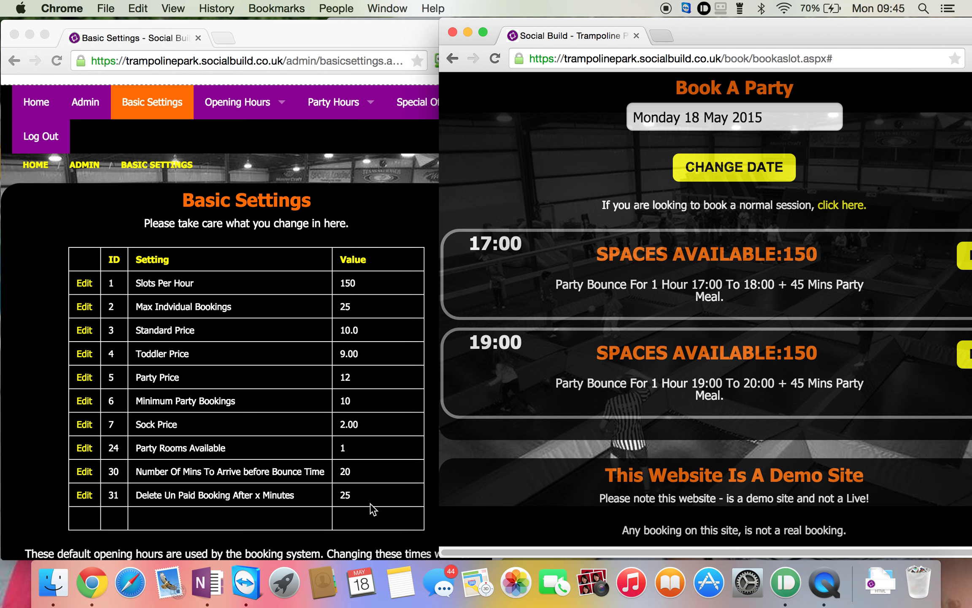
{"action": "left_click", "coordinate": [967, 257]}
- Open Opening Hours > Opening Hours in the admin window and return the booking page to normal sessions
{"action": "left_click", "coordinate": [240, 103]}
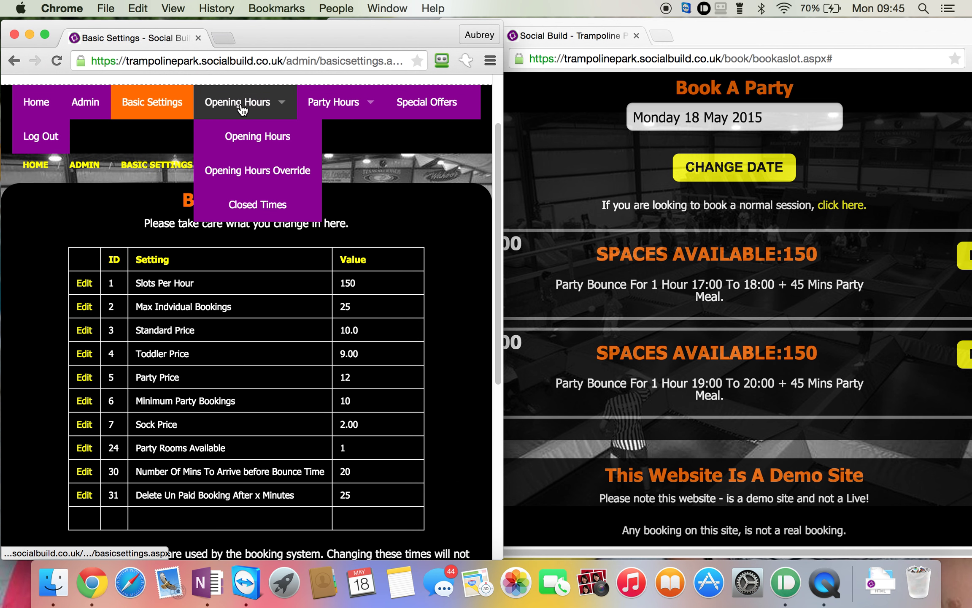
{"action": "left_click", "coordinate": [242, 139]}
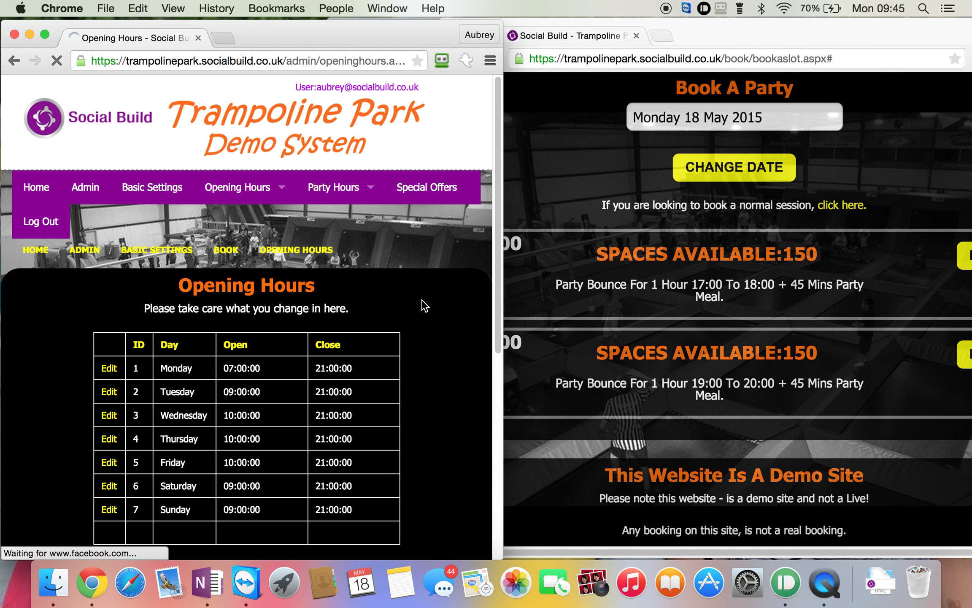
{"action": "scroll", "coordinate": [425, 305], "scroll_direction": "down", "scroll_amount": 2}
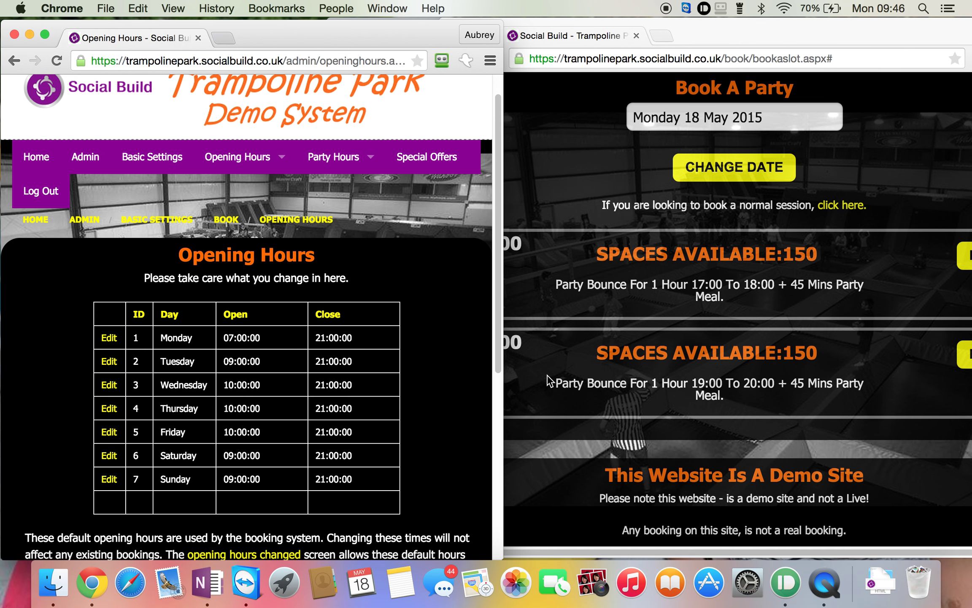
{"action": "left_click", "coordinate": [537, 391]}
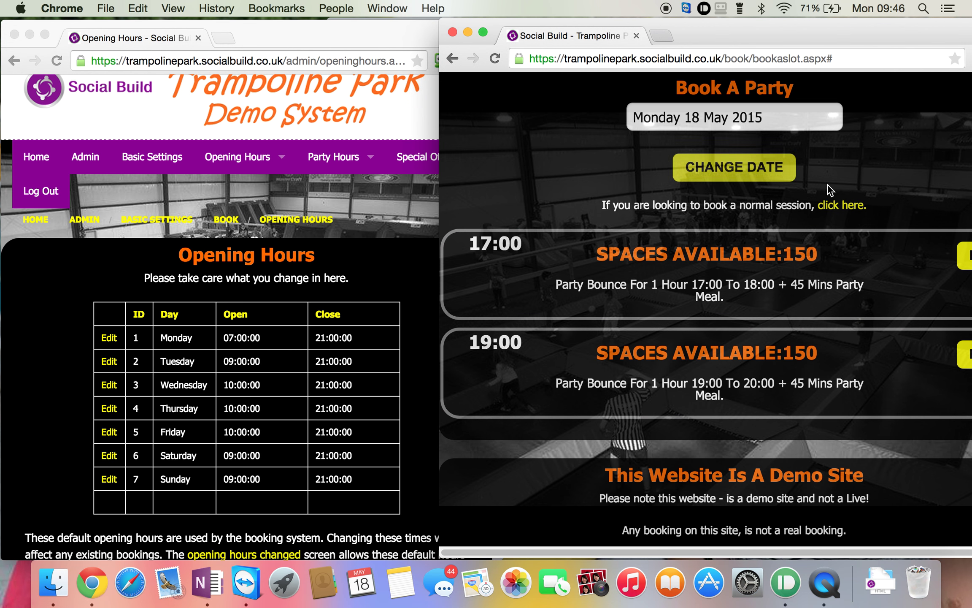
{"action": "left_click", "coordinate": [843, 205]}
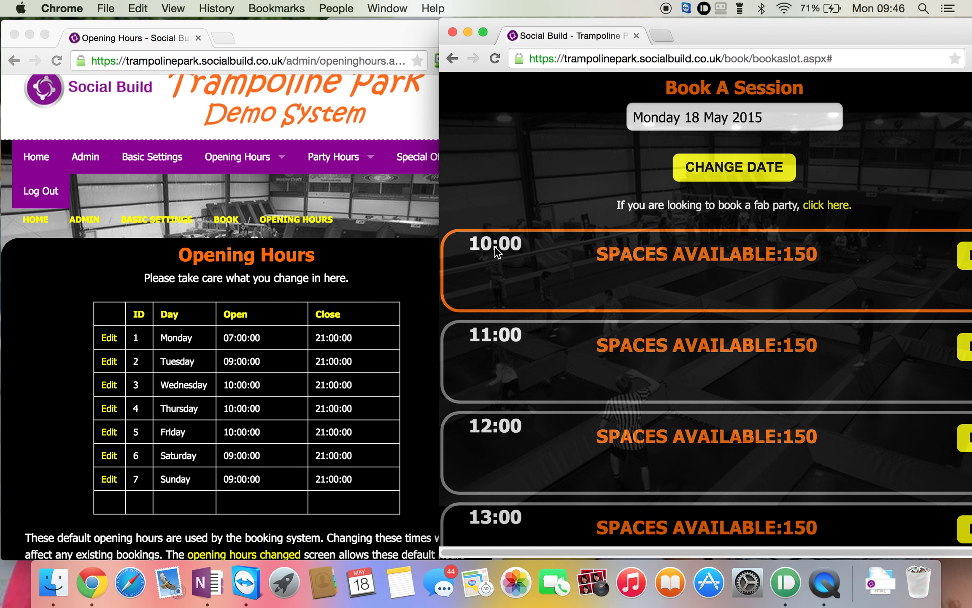
- Change the booking date to Monday 25 May 2015 and scroll through its 07:00–20:00 session slots
{"action": "left_click", "coordinate": [755, 118]}
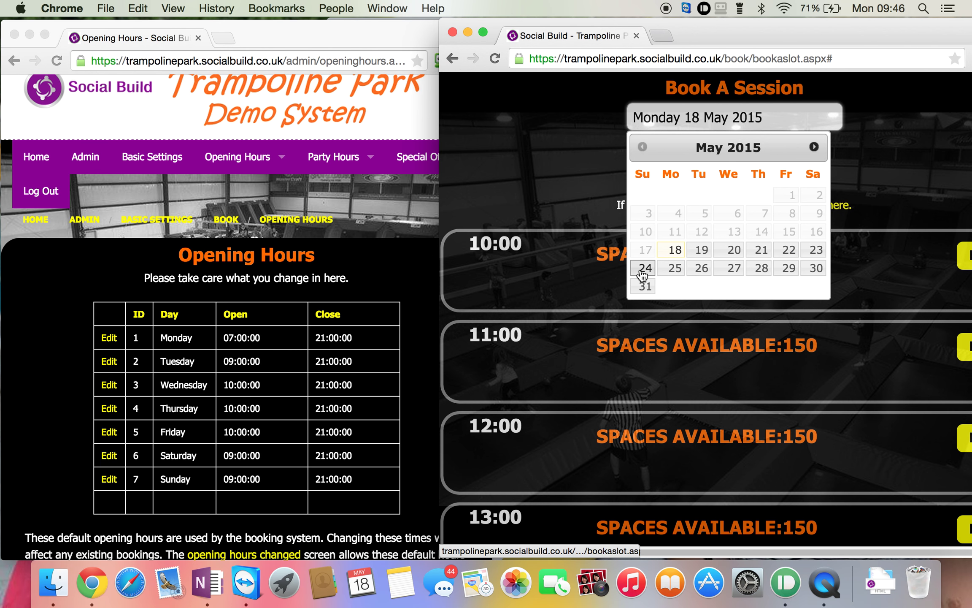
{"action": "left_click", "coordinate": [640, 267]}
{"action": "left_click", "coordinate": [725, 170]}
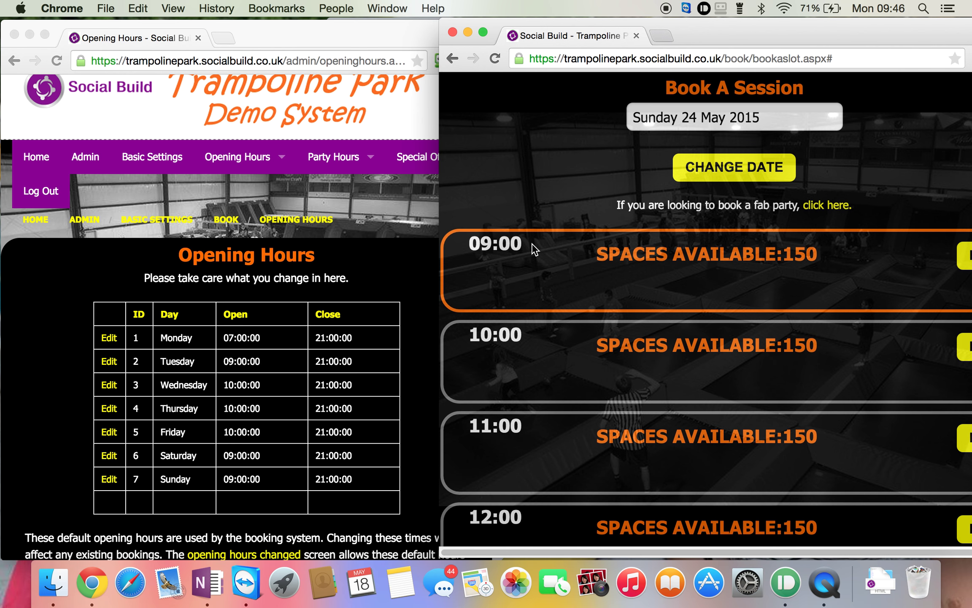
{"action": "left_click", "coordinate": [734, 127]}
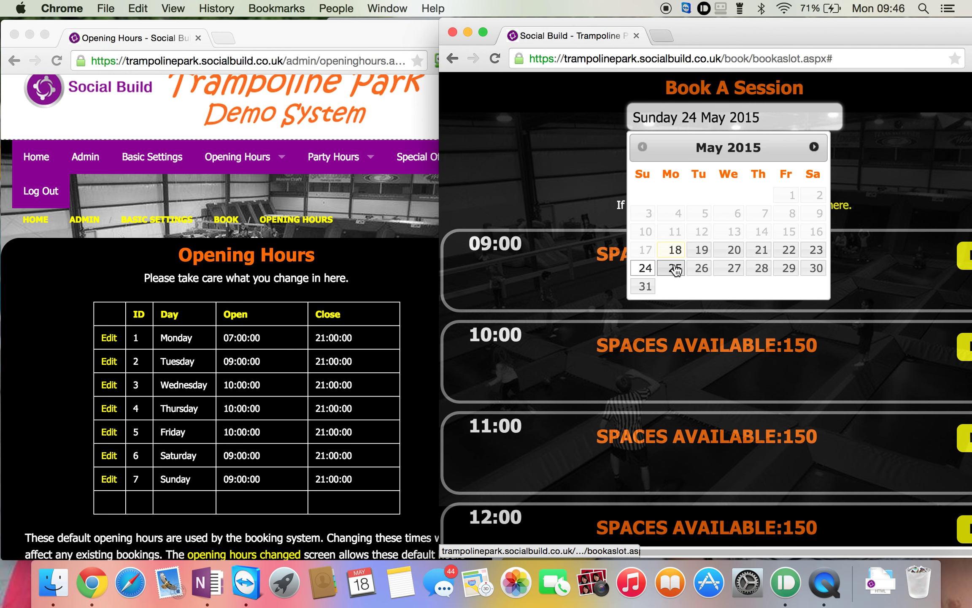
{"action": "left_click", "coordinate": [674, 268]}
{"action": "left_click", "coordinate": [714, 175]}
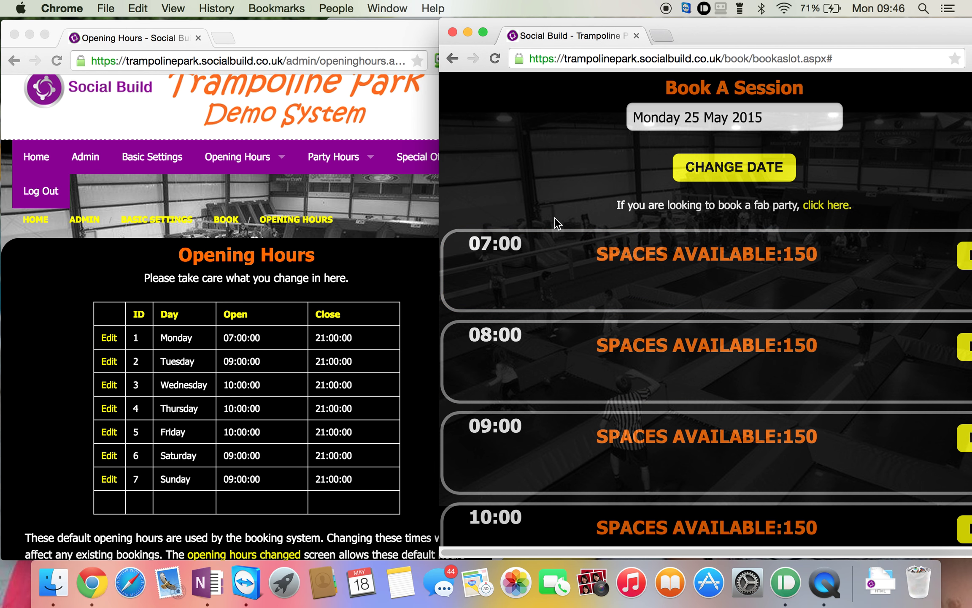
{"action": "scroll", "coordinate": [557, 222], "scroll_direction": "down", "scroll_amount": 10}
{"action": "scroll", "coordinate": [558, 211], "scroll_direction": "down", "scroll_amount": 12}
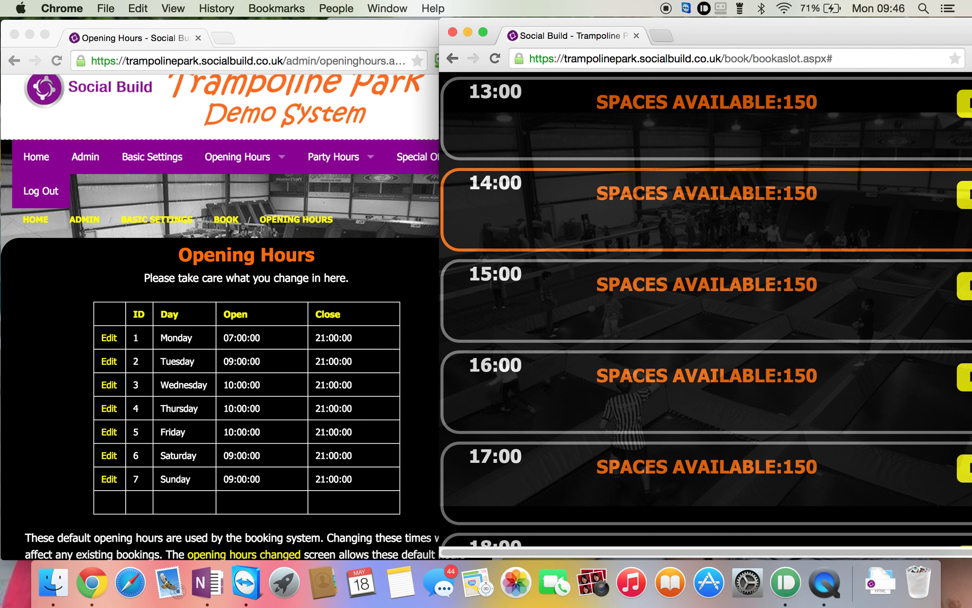
{"action": "scroll", "coordinate": [557, 211], "scroll_direction": "down", "scroll_amount": 10}
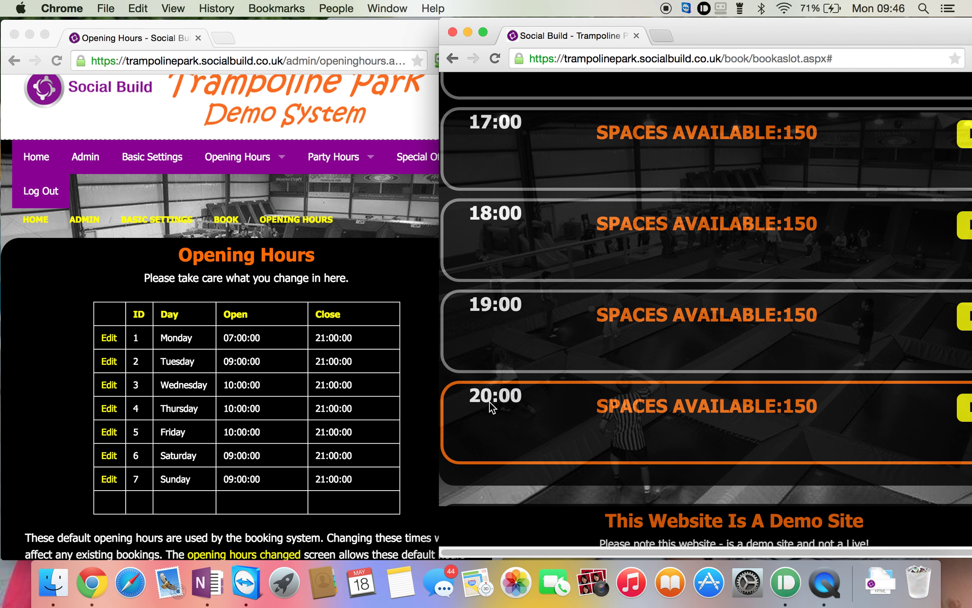
{"action": "scroll", "coordinate": [491, 407], "scroll_direction": "up", "scroll_amount": 4}
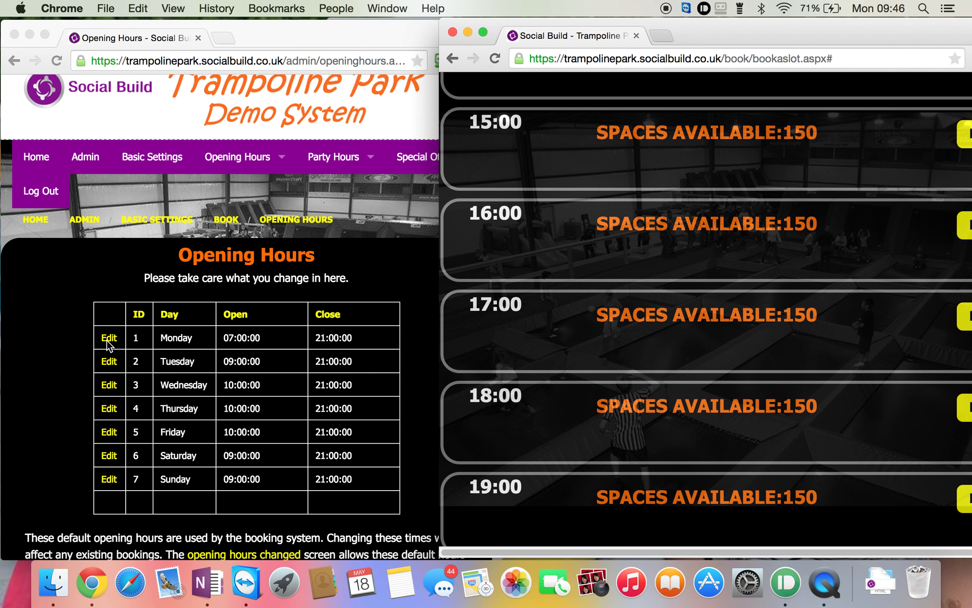
- Set Monday's closing hour to 20:00 in the time picker and save, keeping 07:00 opening
{"action": "left_click", "coordinate": [107, 340]}
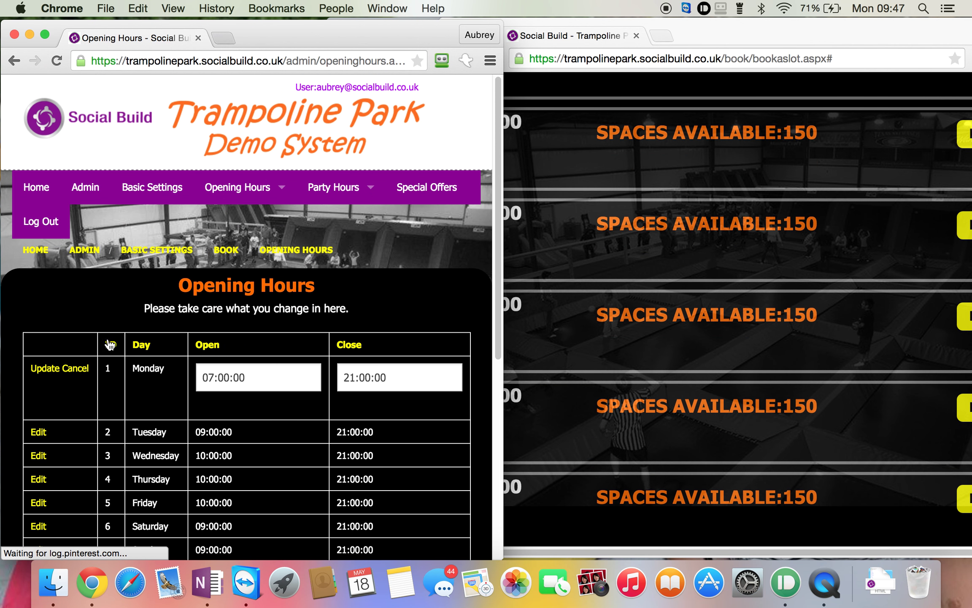
{"action": "left_click", "coordinate": [367, 368]}
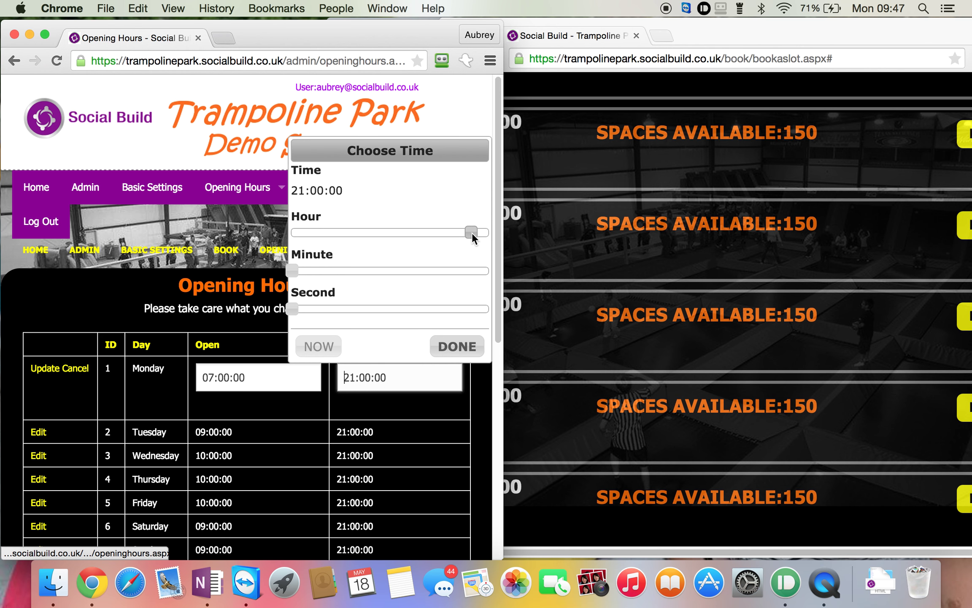
{"action": "left_click_drag", "start_coordinate": [472, 232], "coordinate": [468, 234]}
{"action": "left_click", "coordinate": [465, 349]}
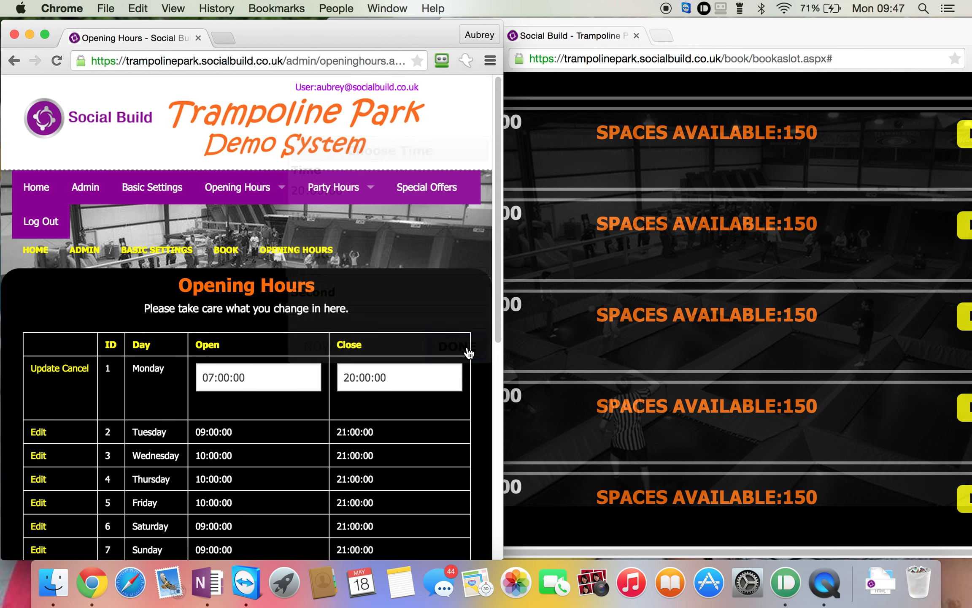
{"action": "left_click", "coordinate": [562, 257]}
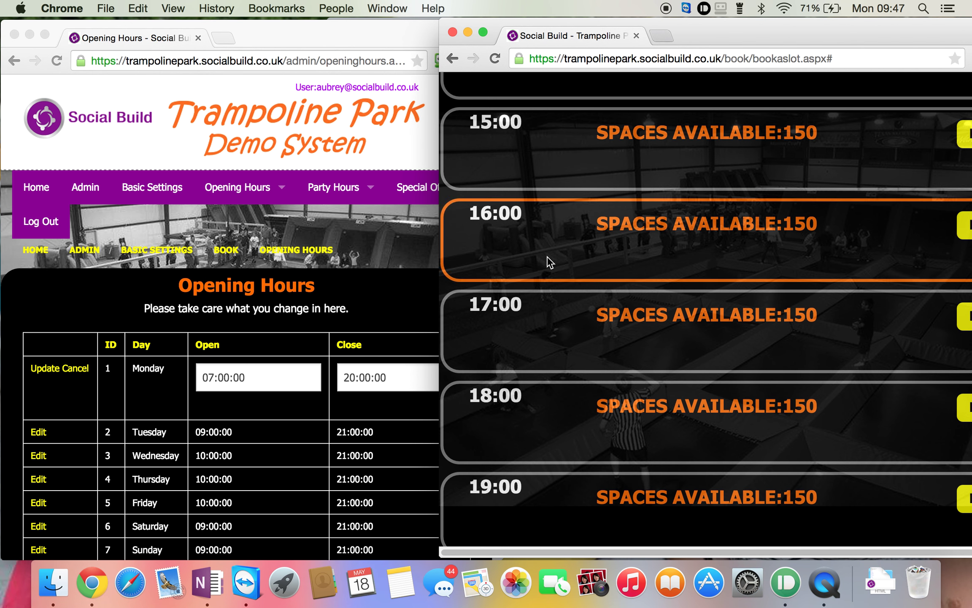
{"action": "left_click", "coordinate": [53, 378]}
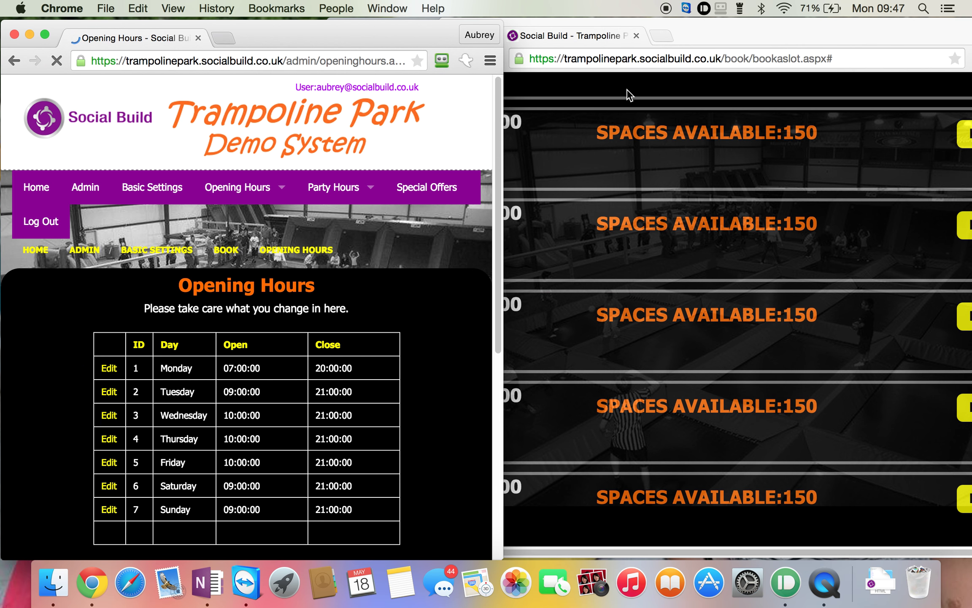
{"action": "left_click", "coordinate": [629, 95]}
- Scroll the 25 May session list to confirm slots run from 07:00 to 19:00
{"action": "scroll", "coordinate": [705, 300], "scroll_direction": "up", "scroll_amount": 6}
{"action": "scroll", "coordinate": [705, 308], "scroll_direction": "up", "scroll_amount": 10}
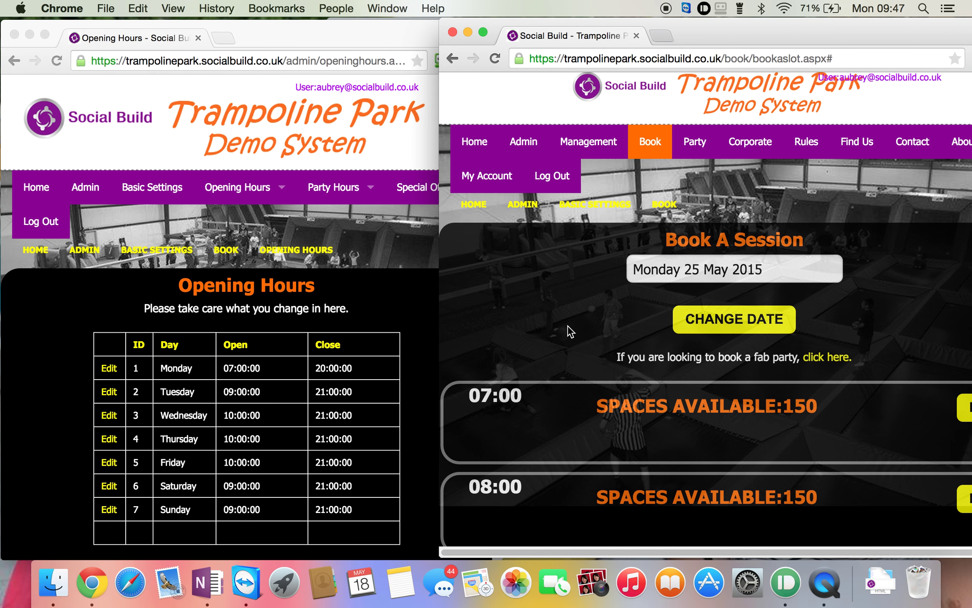
{"action": "scroll", "coordinate": [568, 330], "scroll_direction": "down", "scroll_amount": 5}
{"action": "scroll", "coordinate": [569, 271], "scroll_direction": "down", "scroll_amount": 20}
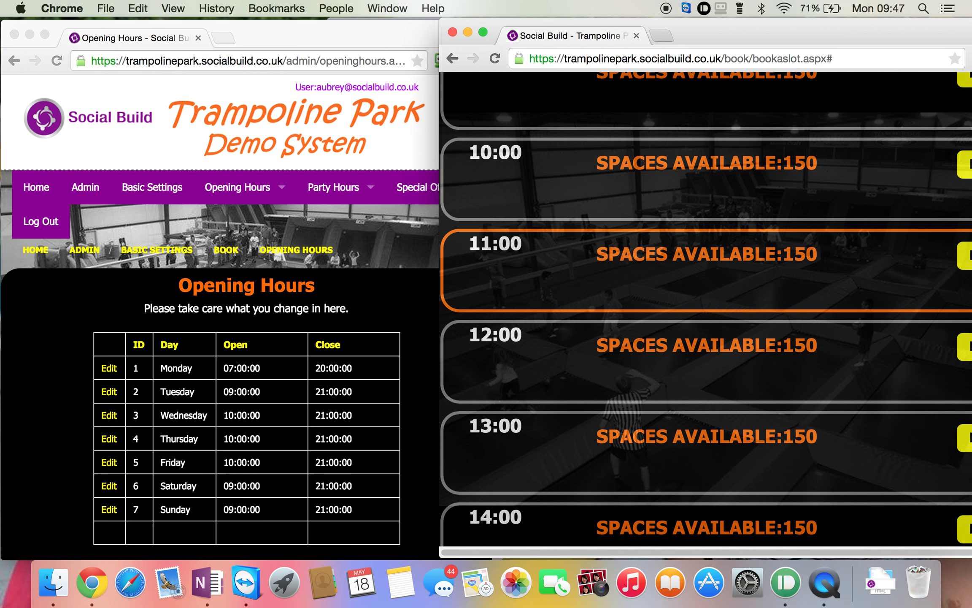
{"action": "scroll", "coordinate": [515, 412], "scroll_direction": "down", "scroll_amount": 5}
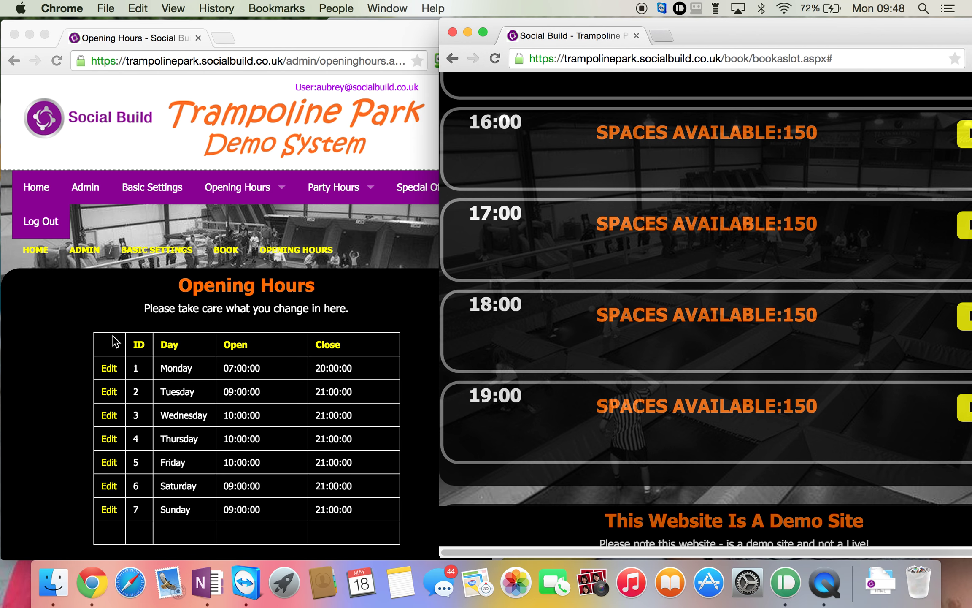
- Go to the Opening Hours Override admin page
{"action": "left_click", "coordinate": [226, 189]}
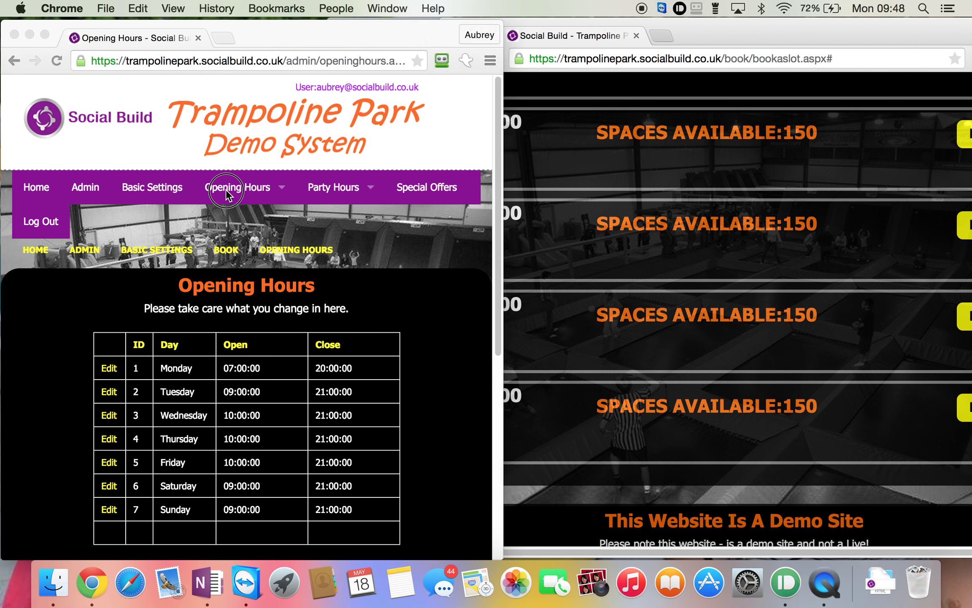
{"action": "mouse_move", "coordinate": [228, 192]}
{"action": "left_click", "coordinate": [237, 255]}
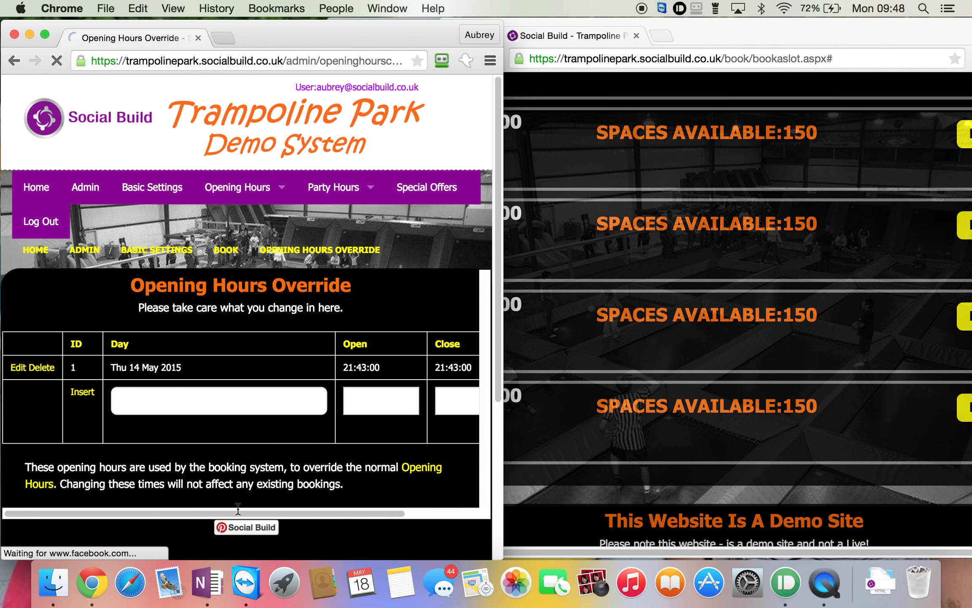
- Return to the regular Opening Hours admin page
{"action": "mouse_move", "coordinate": [235, 511]}
{"action": "left_mouse_down"}
{"action": "mouse_move", "coordinate": [329, 518]}
{"action": "mouse_move", "coordinate": [223, 518]}
{"action": "left_mouse_up"}
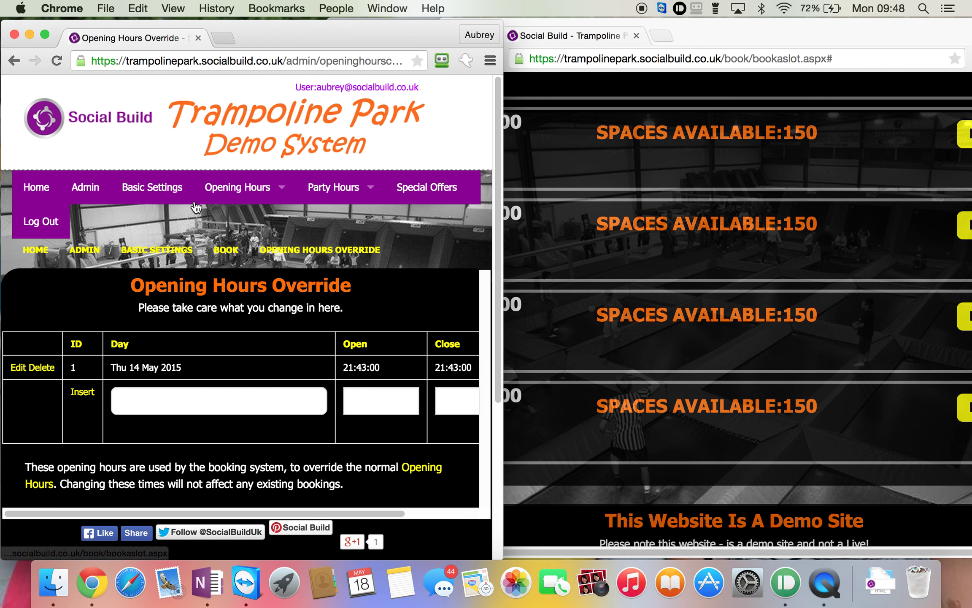
{"action": "mouse_move", "coordinate": [249, 189]}
{"action": "left_click", "coordinate": [245, 221]}
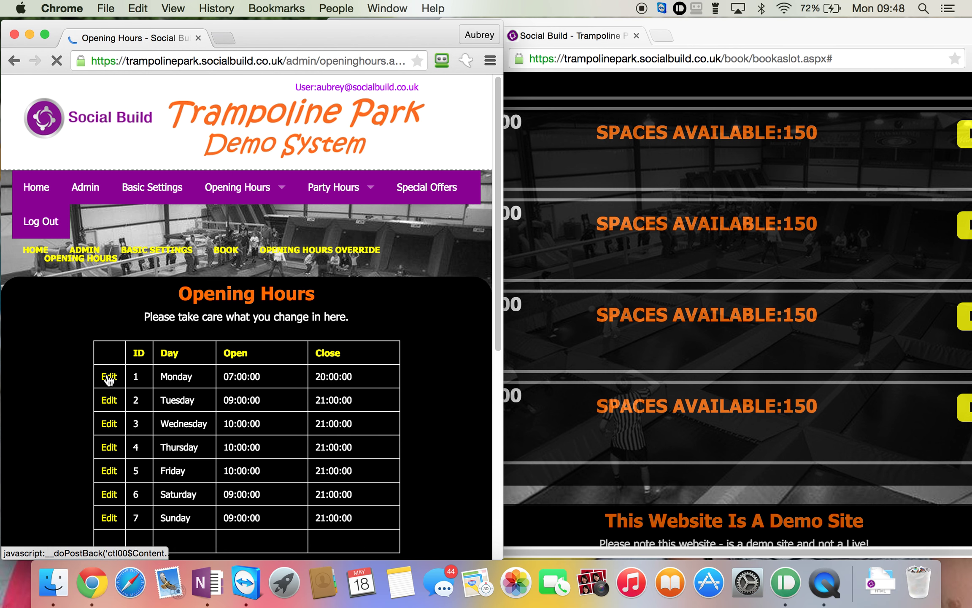
- Change Monday's opening hour to 15:00, keep the 20:00 close, and save
{"action": "left_click", "coordinate": [109, 377]}
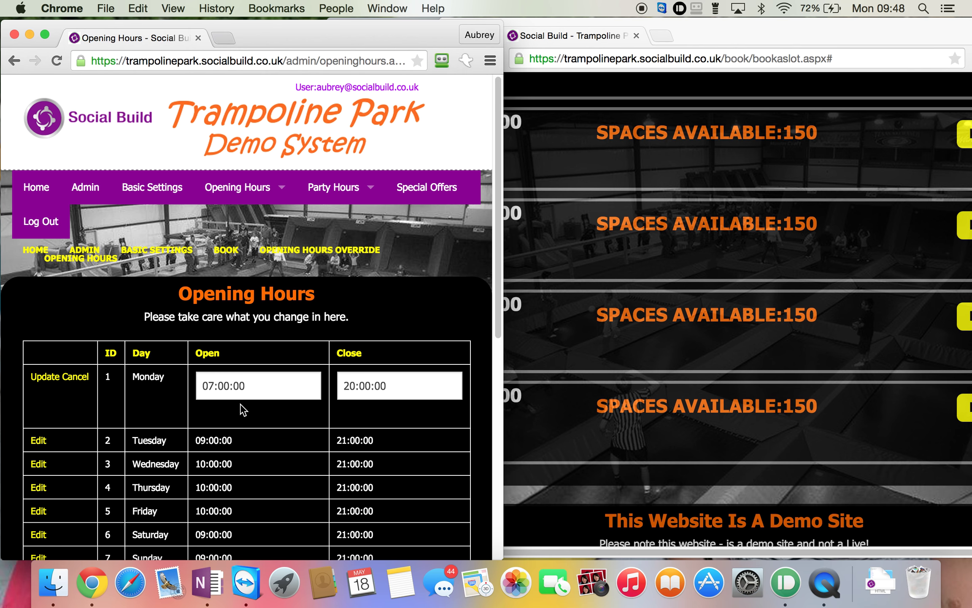
{"action": "left_click", "coordinate": [229, 386]}
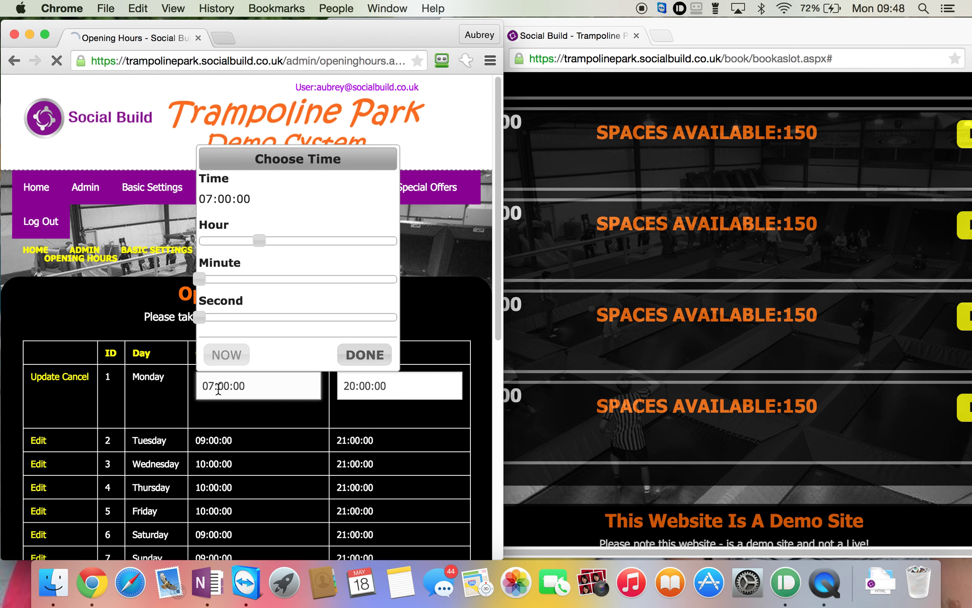
{"action": "left_click", "coordinate": [218, 389]}
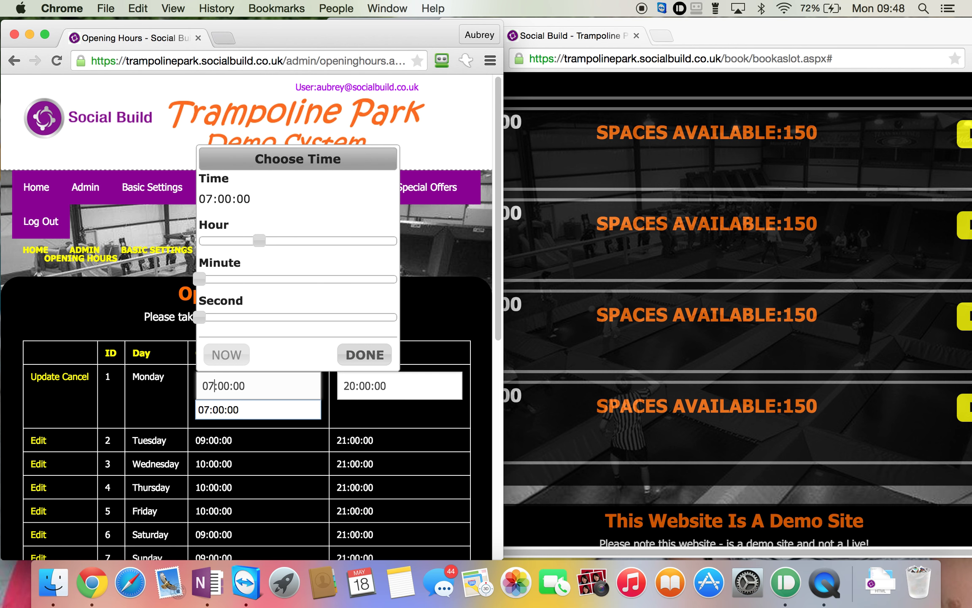
{"action": "key", "text": "BackSpace"}
{"action": "key", "text": "BackSpace"}
{"action": "type", "text": "15"}
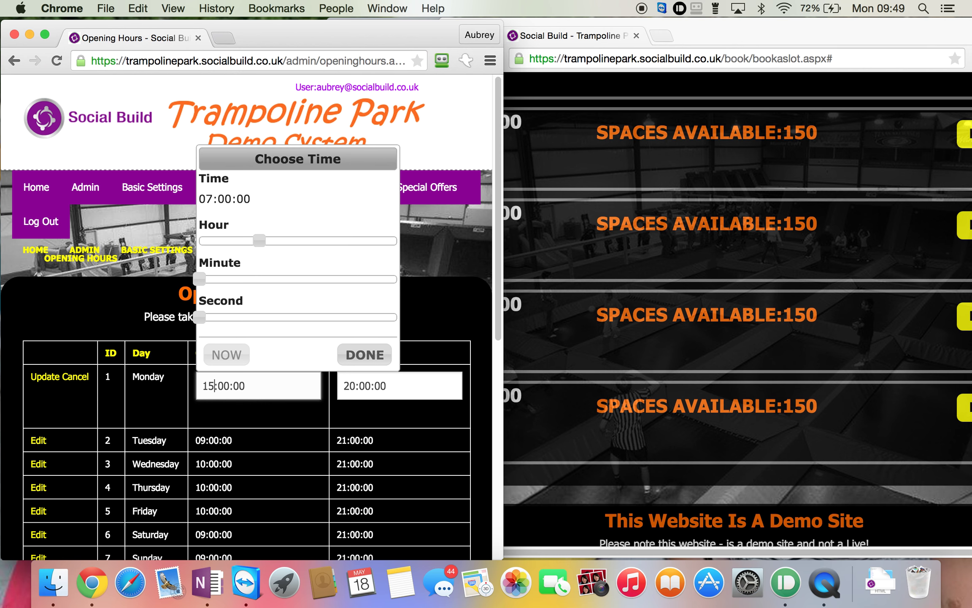
{"action": "left_click", "coordinate": [363, 386]}
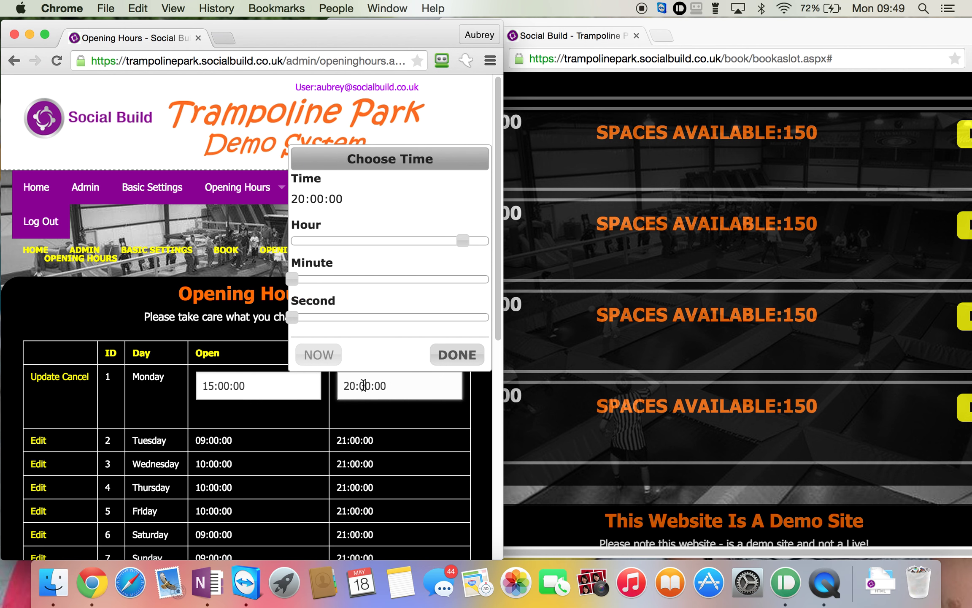
{"action": "left_click", "coordinate": [468, 354]}
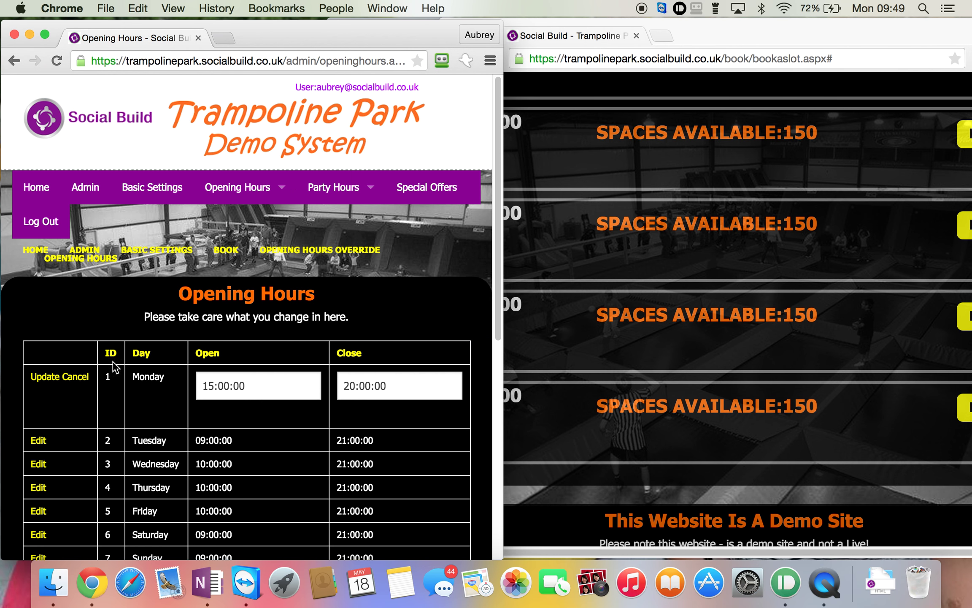
{"action": "left_click", "coordinate": [42, 377]}
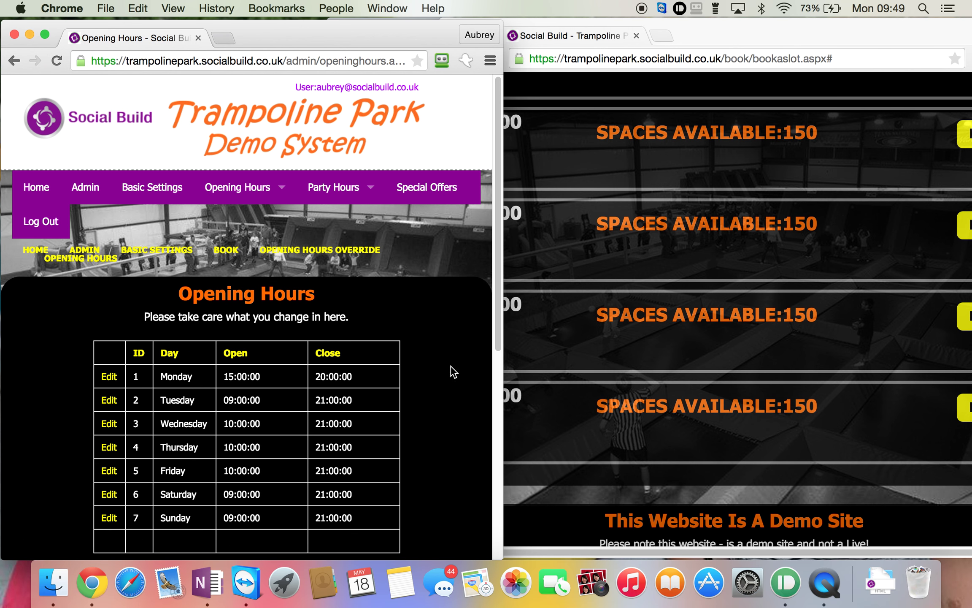
{"action": "left_click", "coordinate": [656, 280]}
- Reload the Monday 25 May session list so its slots now start at 15:00
{"action": "scroll", "coordinate": [655, 280], "scroll_direction": "up", "scroll_amount": 5}
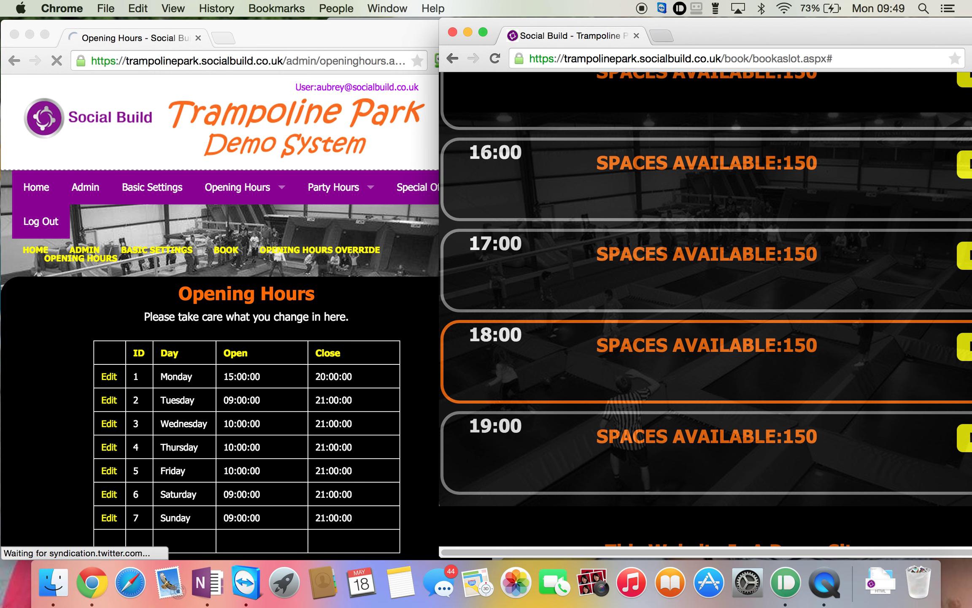
{"action": "scroll", "coordinate": [656, 388], "scroll_direction": "up", "scroll_amount": 10}
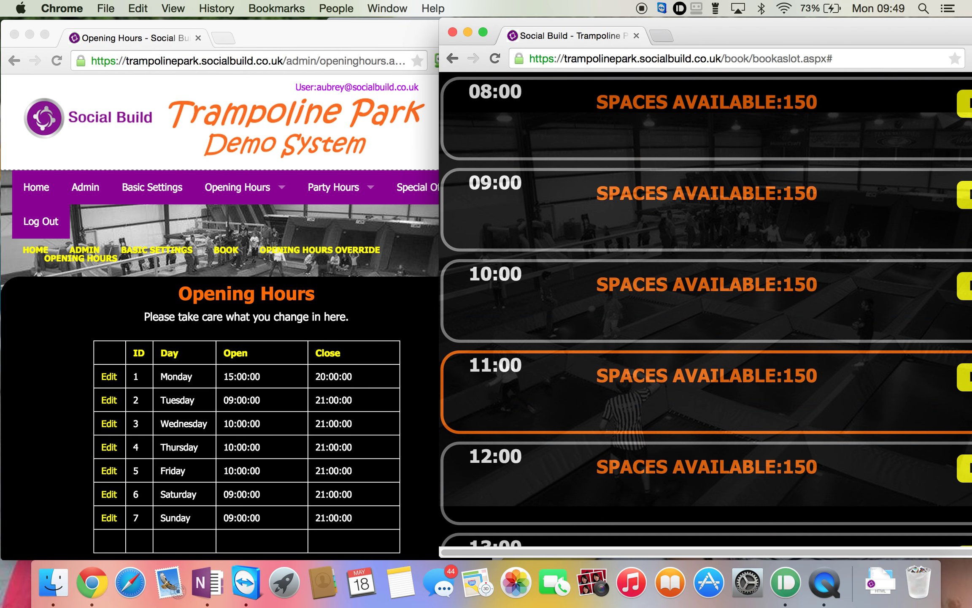
{"action": "scroll", "coordinate": [704, 296], "scroll_direction": "up", "scroll_amount": 3}
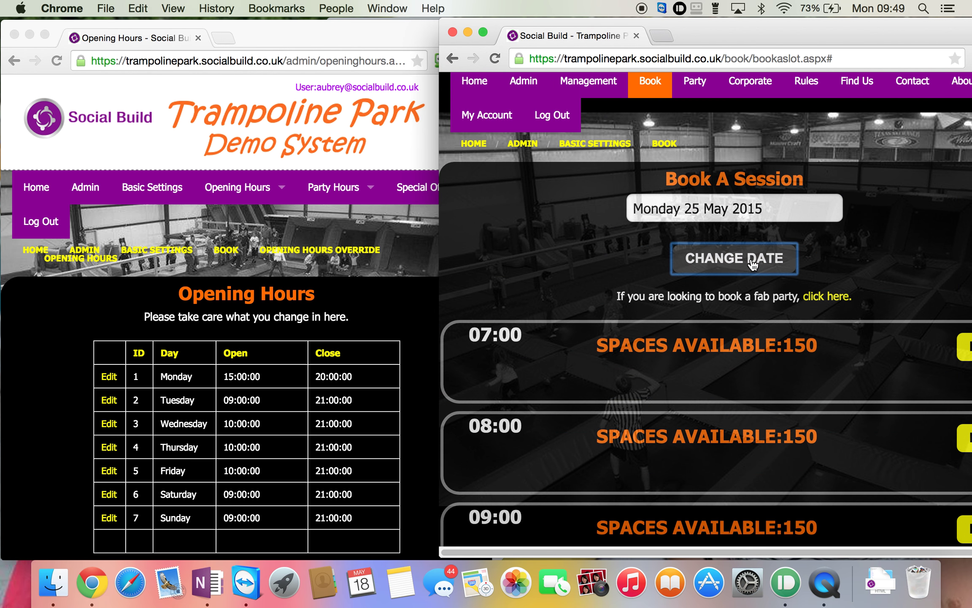
{"action": "left_click", "coordinate": [690, 258]}
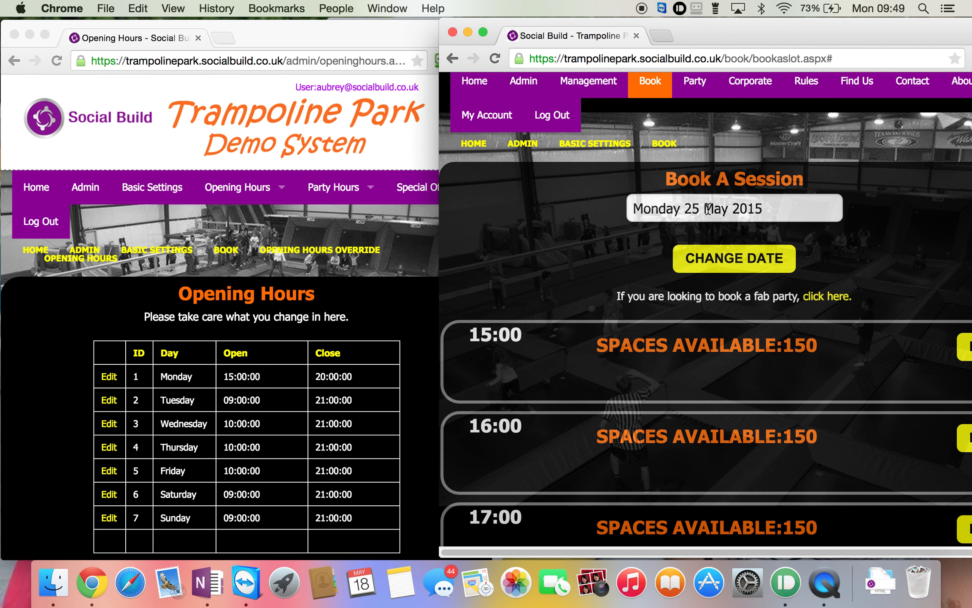
{"action": "left_click", "coordinate": [282, 196]}
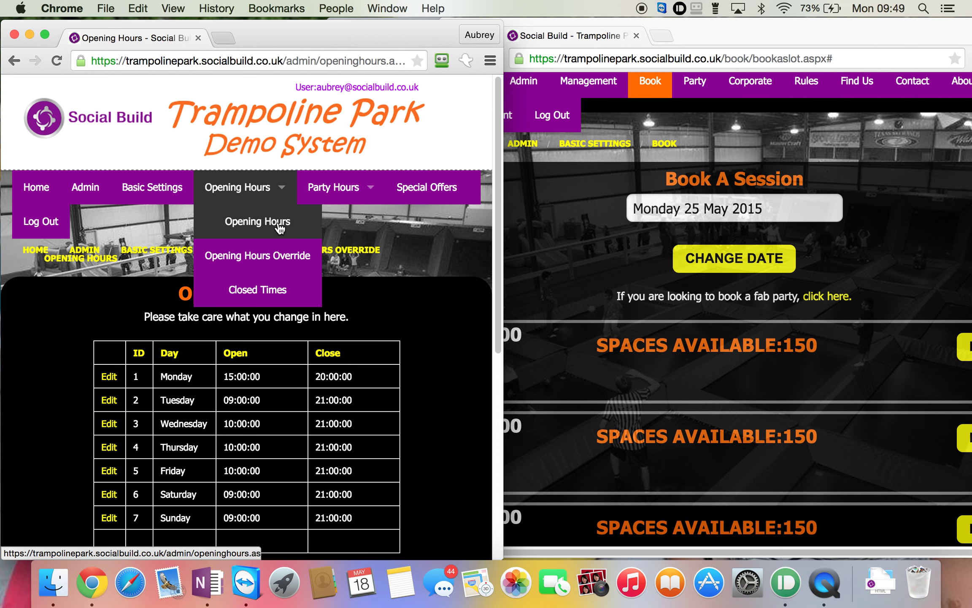
- Start a new opening hours override for Mon 25 May 2015 opening at 07:00
{"action": "left_click", "coordinate": [275, 256]}
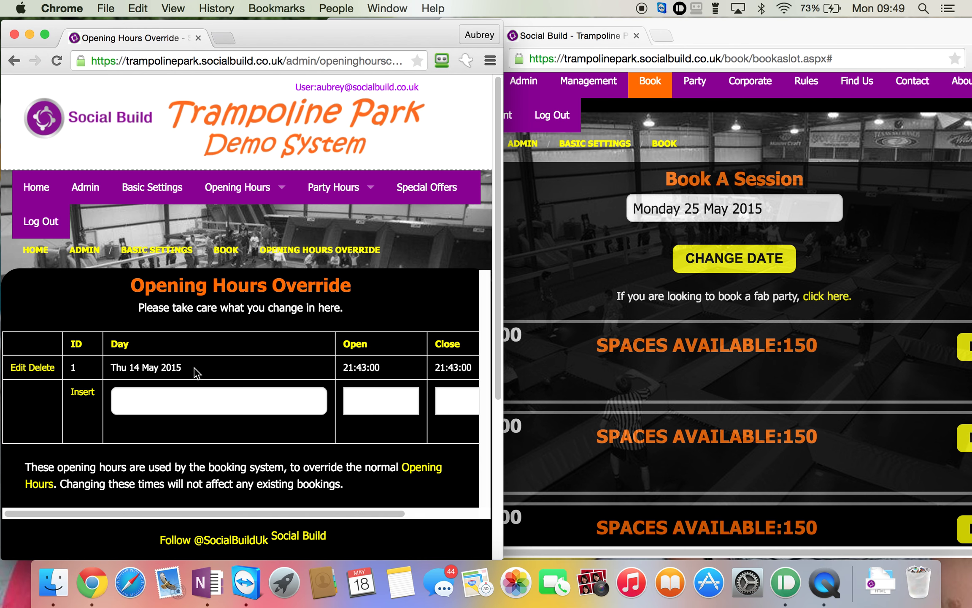
{"action": "left_click", "coordinate": [146, 404]}
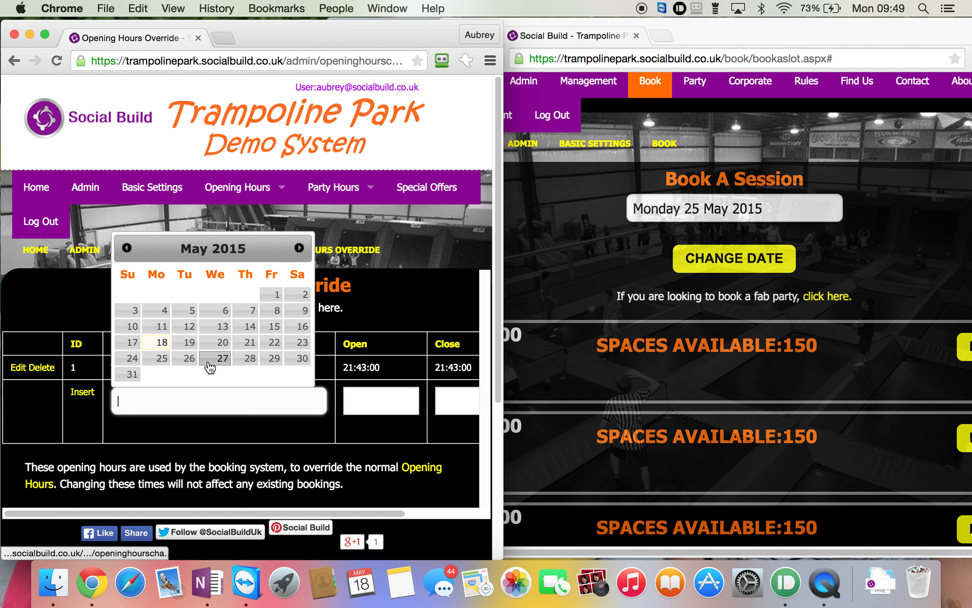
{"action": "left_click", "coordinate": [162, 358]}
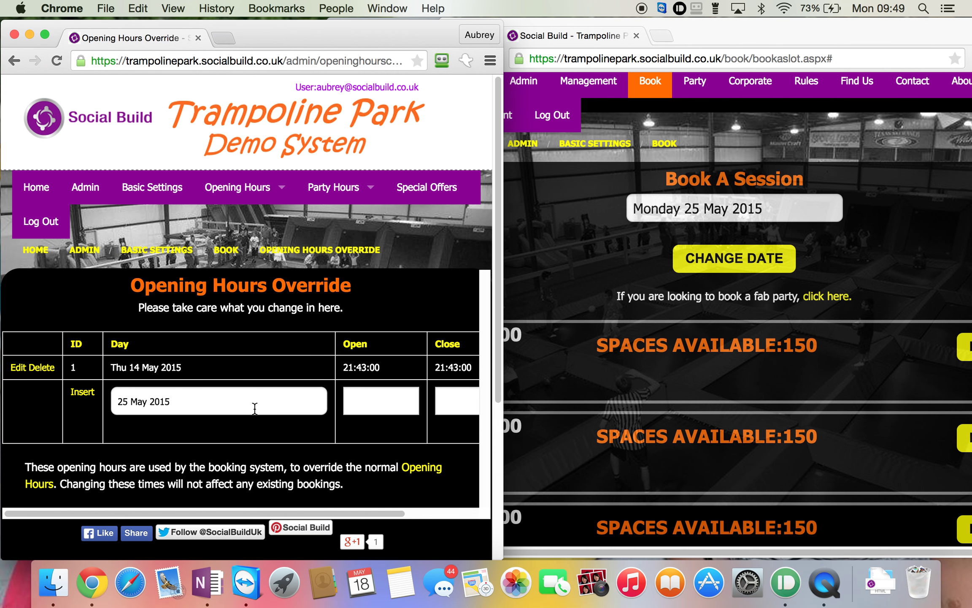
{"action": "left_click", "coordinate": [358, 411]}
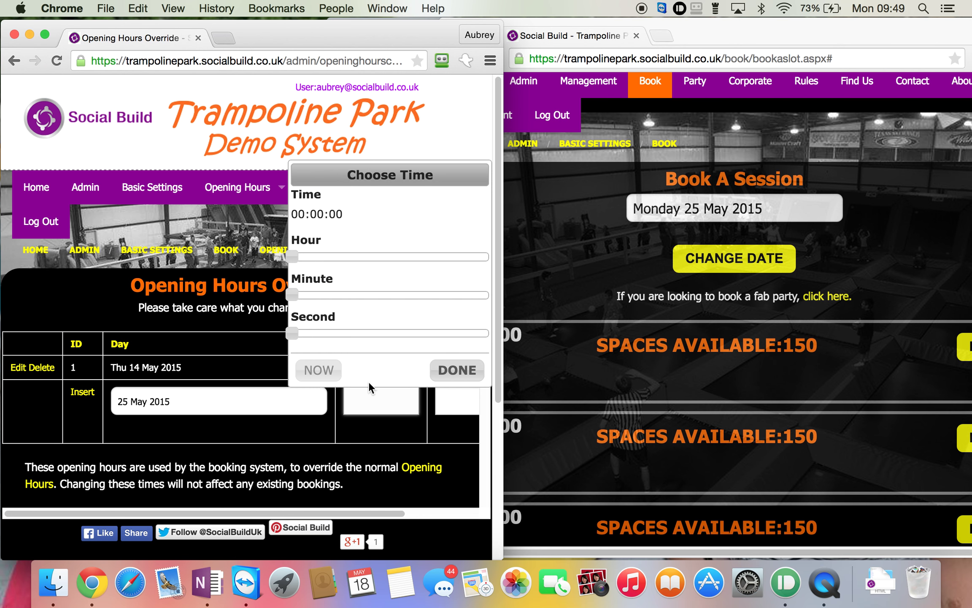
{"action": "left_click", "coordinate": [344, 256]}
{"action": "left_click", "coordinate": [355, 257]}
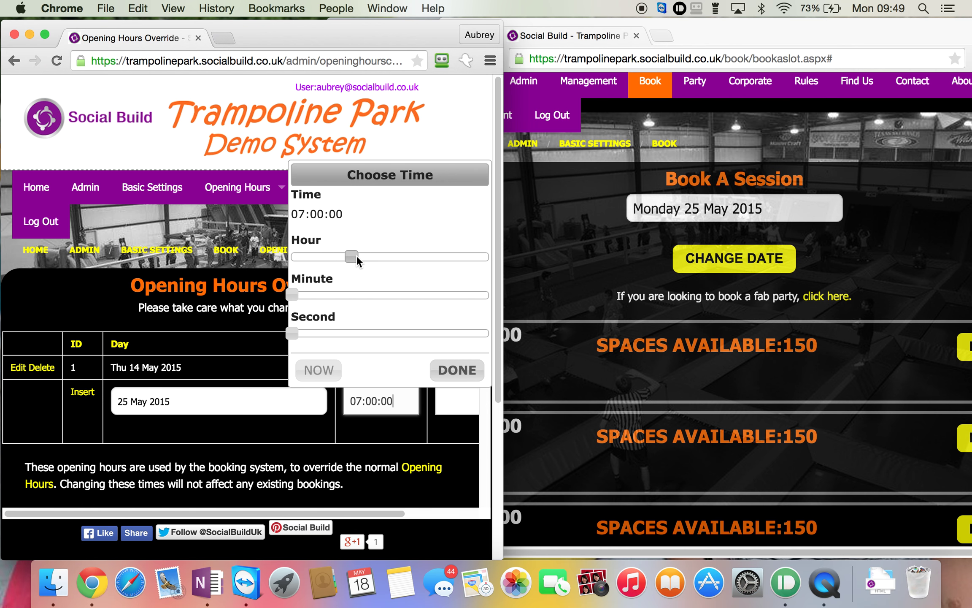
{"action": "left_click", "coordinate": [457, 371]}
- Set the override's closing time to 21:00, mark it Active and insert it
{"action": "left_click", "coordinate": [452, 401]}
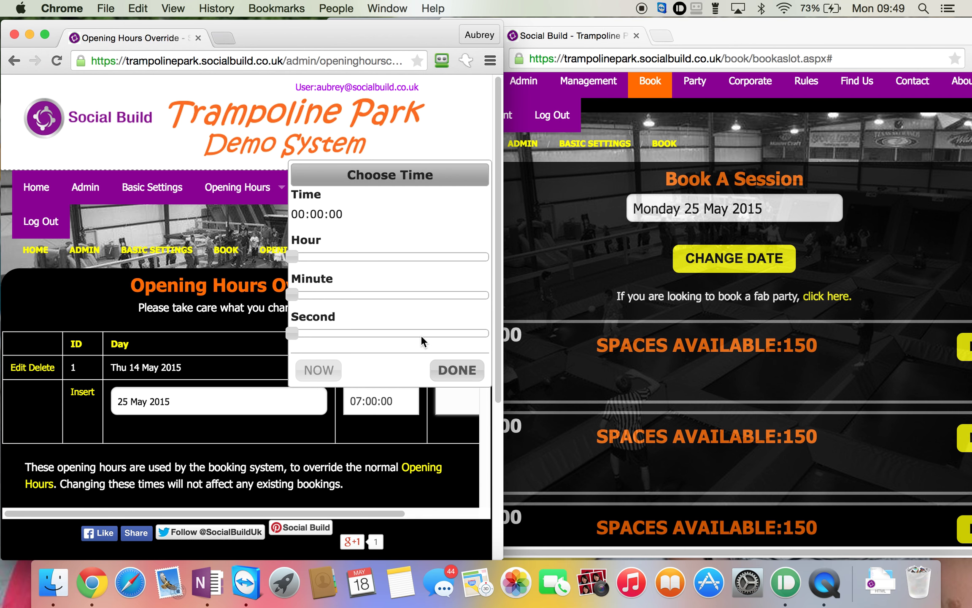
{"action": "left_click", "coordinate": [421, 257]}
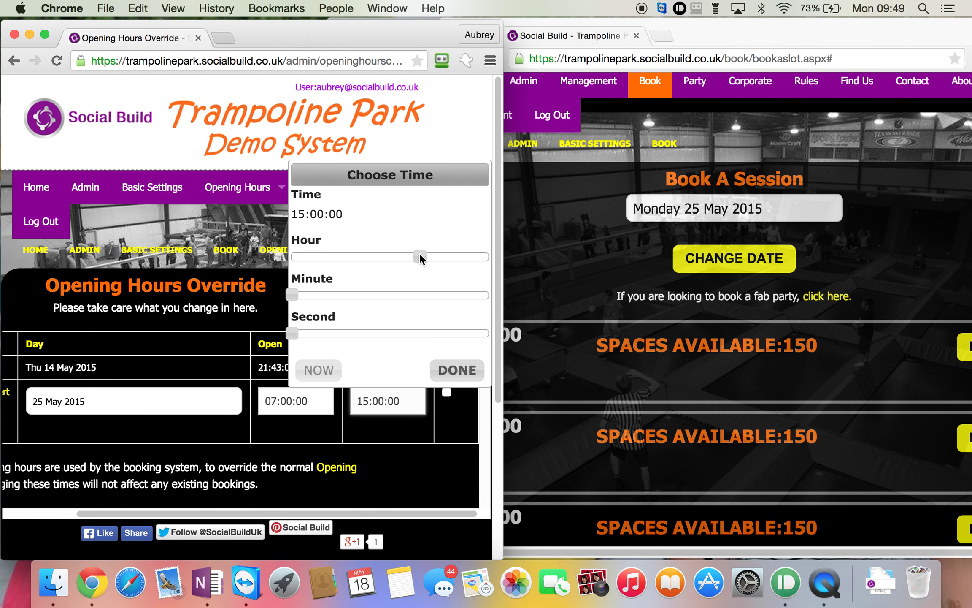
{"action": "left_click_drag", "start_coordinate": [434, 260], "coordinate": [453, 259]}
{"action": "left_click", "coordinate": [471, 257]}
{"action": "left_click", "coordinate": [456, 369]}
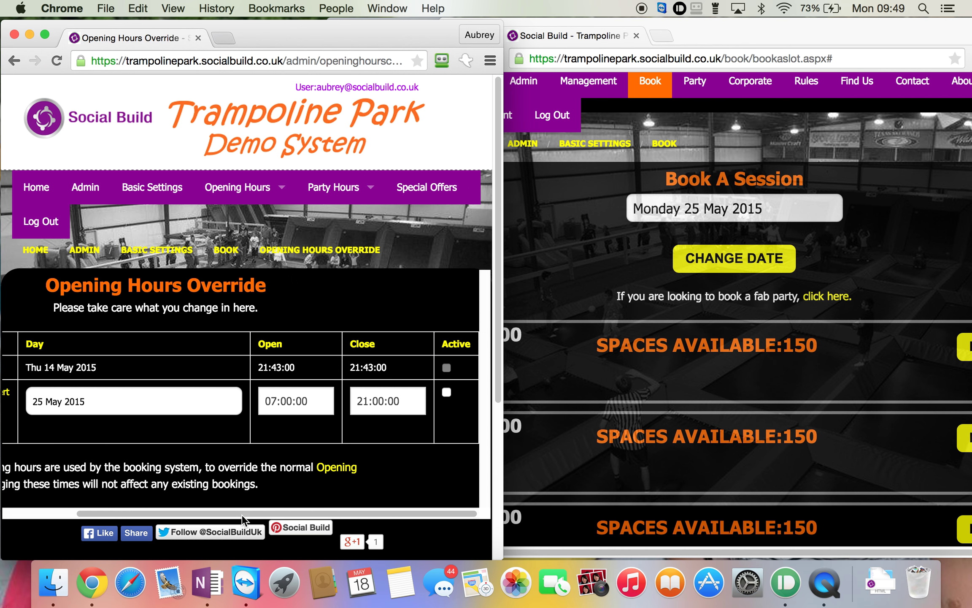
{"action": "left_click", "coordinate": [447, 393]}
{"action": "left_click_drag", "start_coordinate": [333, 513], "coordinate": [195, 493]}
{"action": "left_click", "coordinate": [81, 392]}
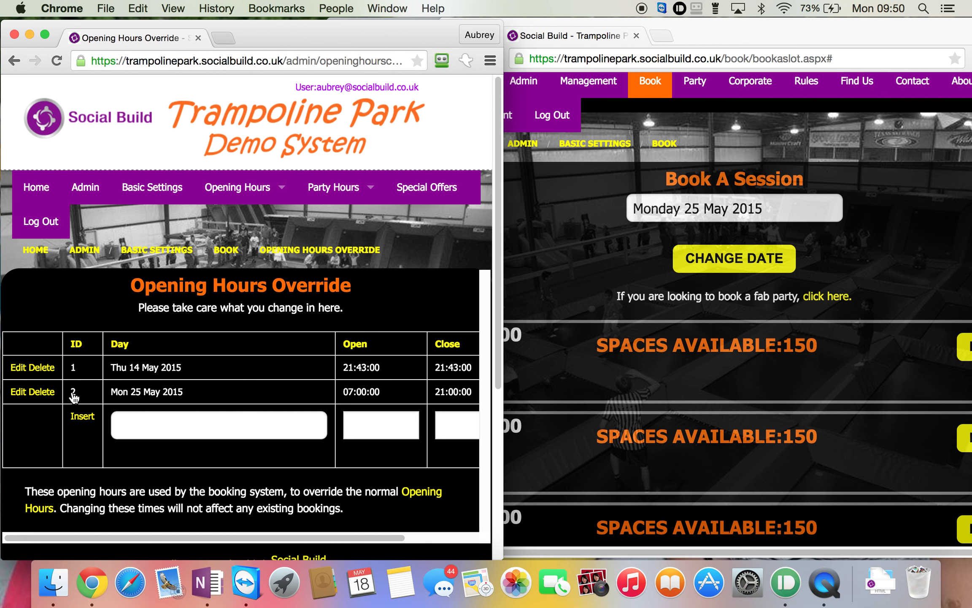
- Review the override table showing the new 25 May entry
{"action": "left_click", "coordinate": [36, 392]}
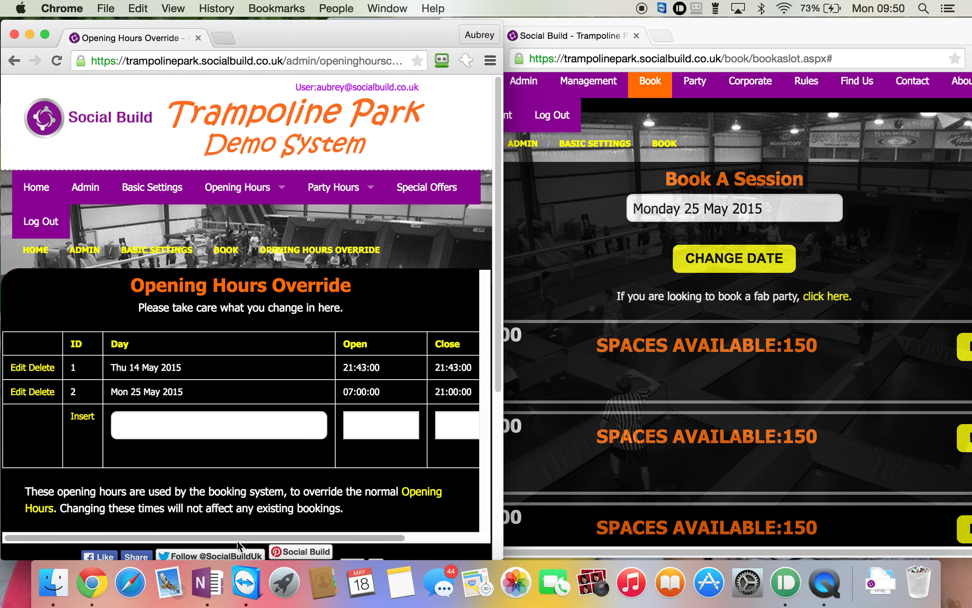
{"action": "scroll", "coordinate": [238, 540], "scroll_direction": "right", "scroll_amount": 5}
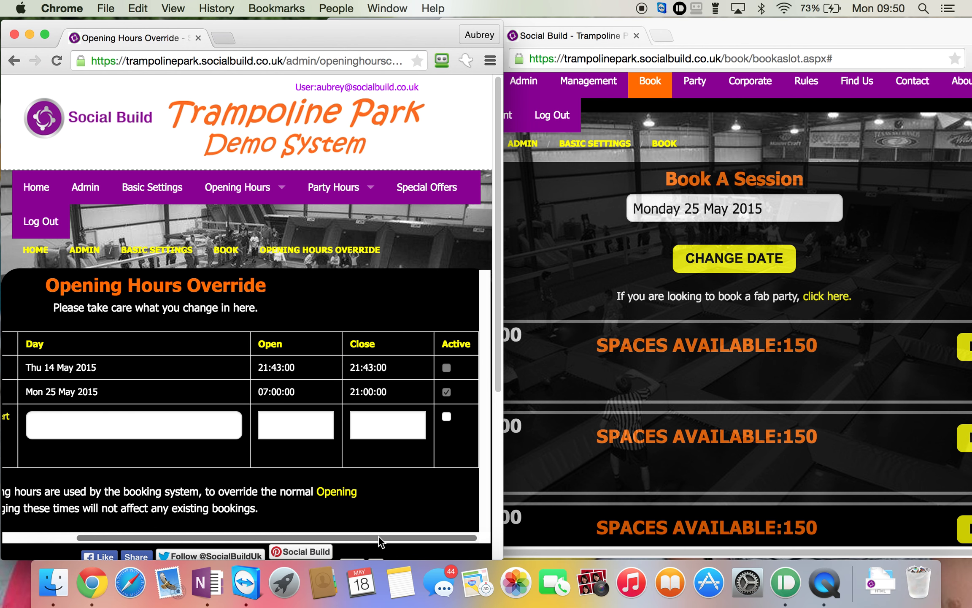
{"action": "scroll", "coordinate": [285, 526], "scroll_direction": "left", "scroll_amount": 5}
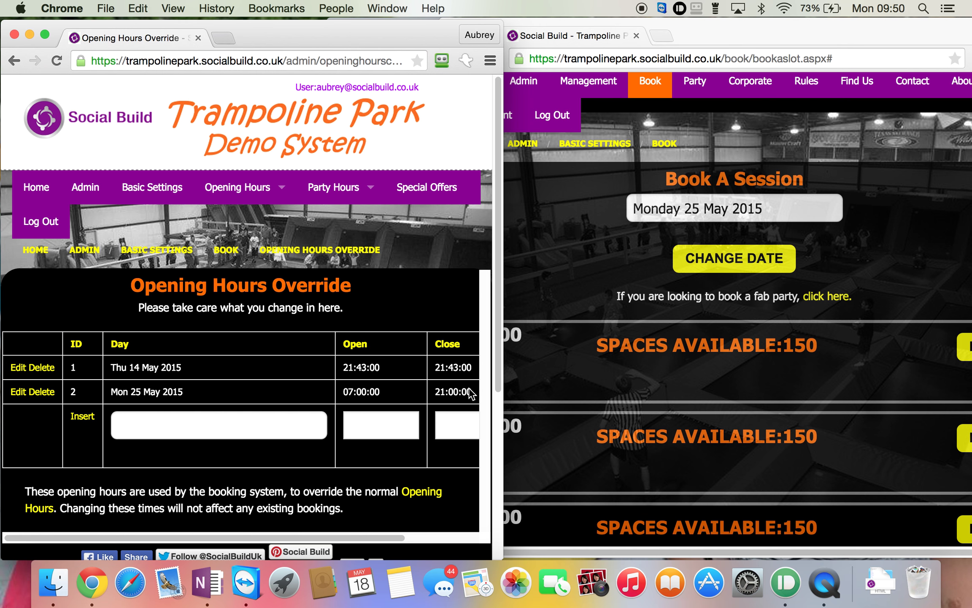
- Reload 25 May session slots, confirm 07:00–20:00 times, then bring up the Opening Hours menu
{"action": "left_click", "coordinate": [571, 263]}
{"action": "left_click", "coordinate": [733, 267]}
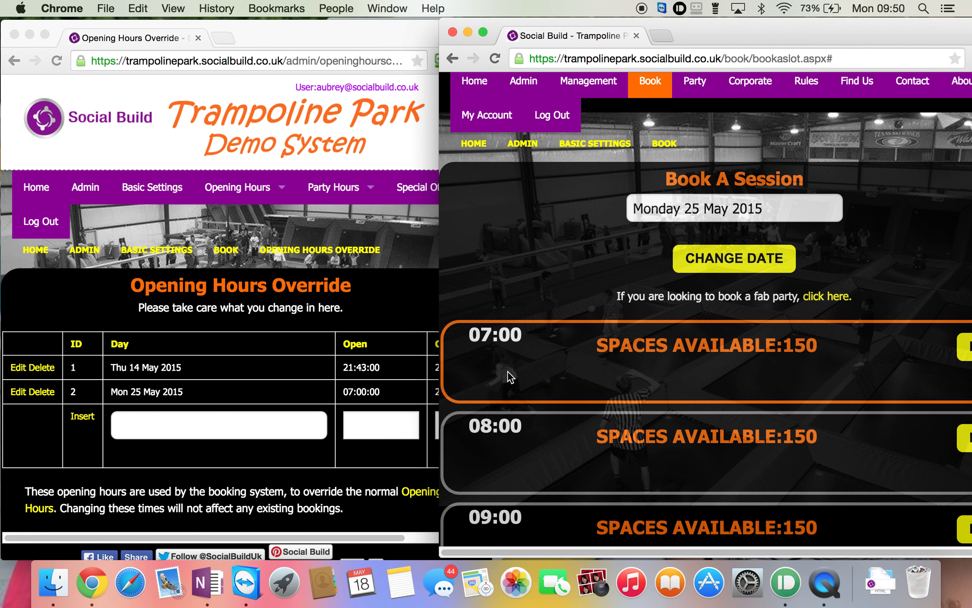
{"action": "scroll", "coordinate": [523, 254], "scroll_direction": "down", "scroll_amount": 10}
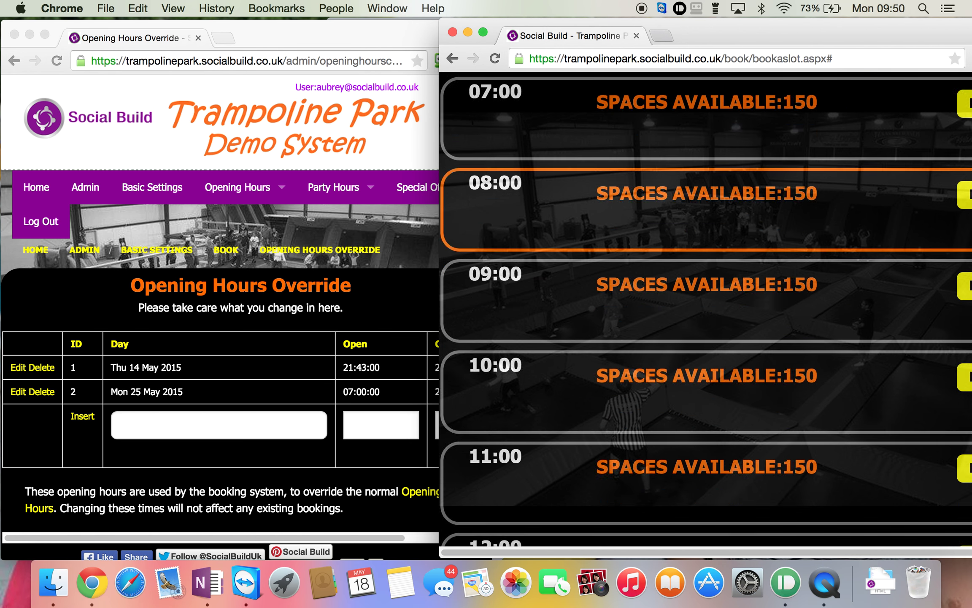
{"action": "scroll", "coordinate": [523, 202], "scroll_direction": "down", "scroll_amount": 15}
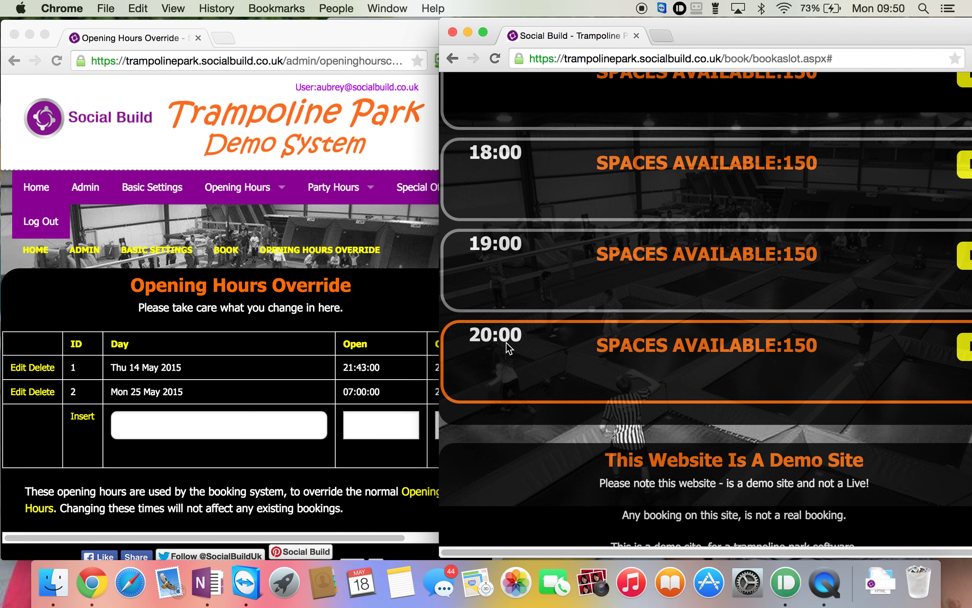
{"action": "scroll", "coordinate": [508, 348], "scroll_direction": "up", "scroll_amount": 14}
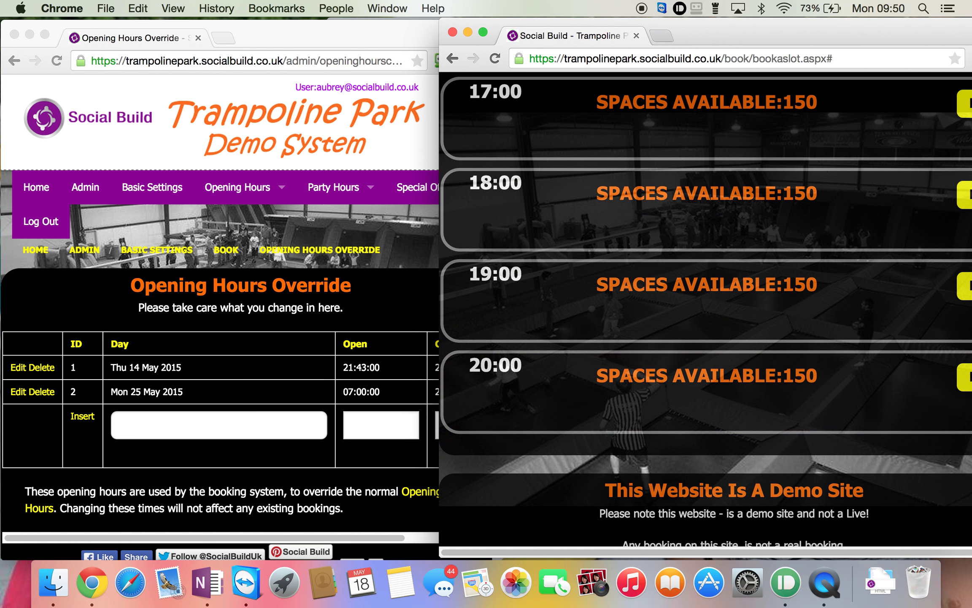
{"action": "scroll", "coordinate": [508, 349], "scroll_direction": "up", "scroll_amount": 16}
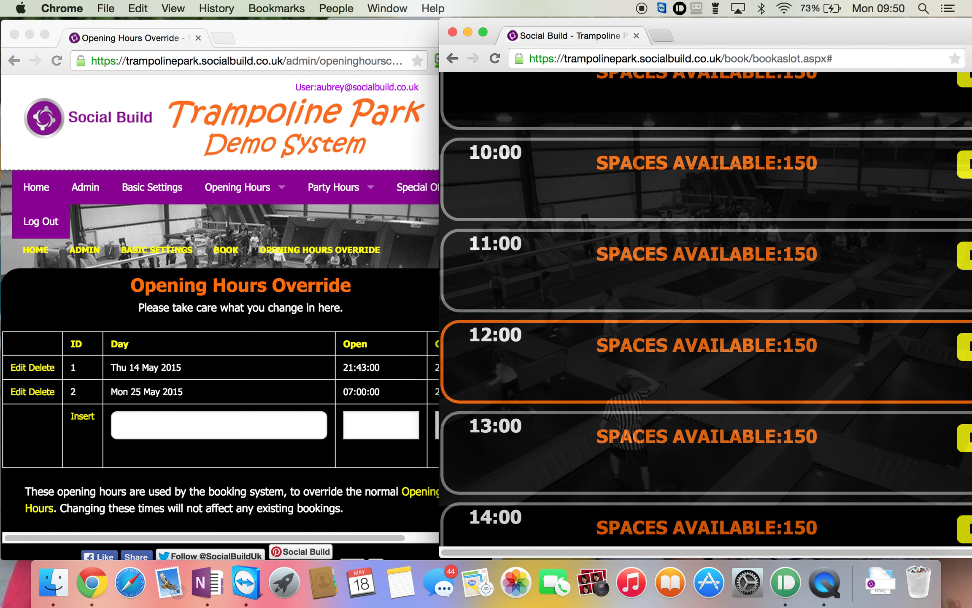
{"action": "scroll", "coordinate": [647, 112], "scroll_direction": "up", "scroll_amount": 5}
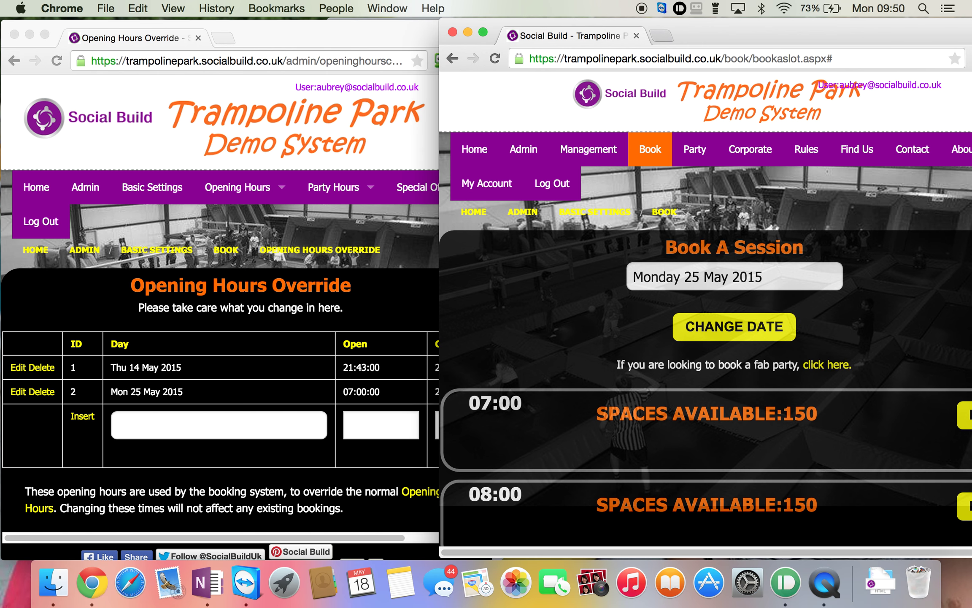
{"action": "left_click", "coordinate": [249, 193]}
{"action": "mouse_move", "coordinate": [259, 195]}
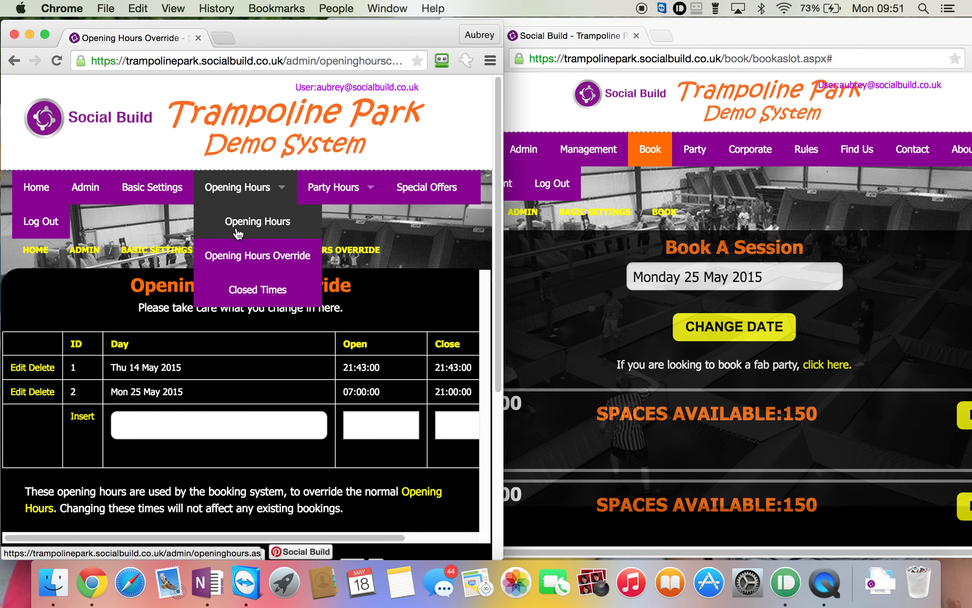
- On Closed Times, set a new closure's dates to 25 May–26 May 2015
{"action": "left_click", "coordinate": [238, 296]}
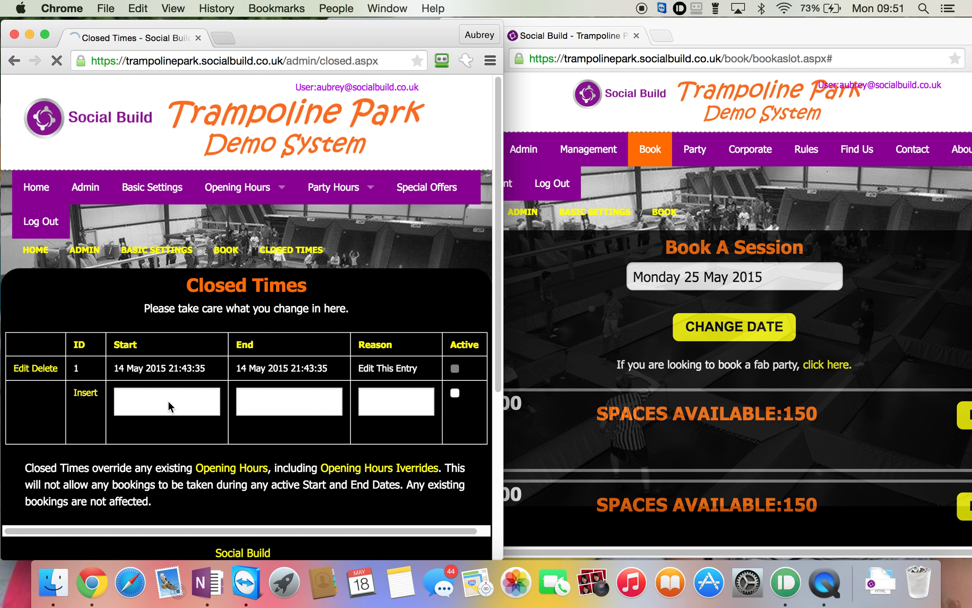
{"action": "left_click", "coordinate": [168, 401]}
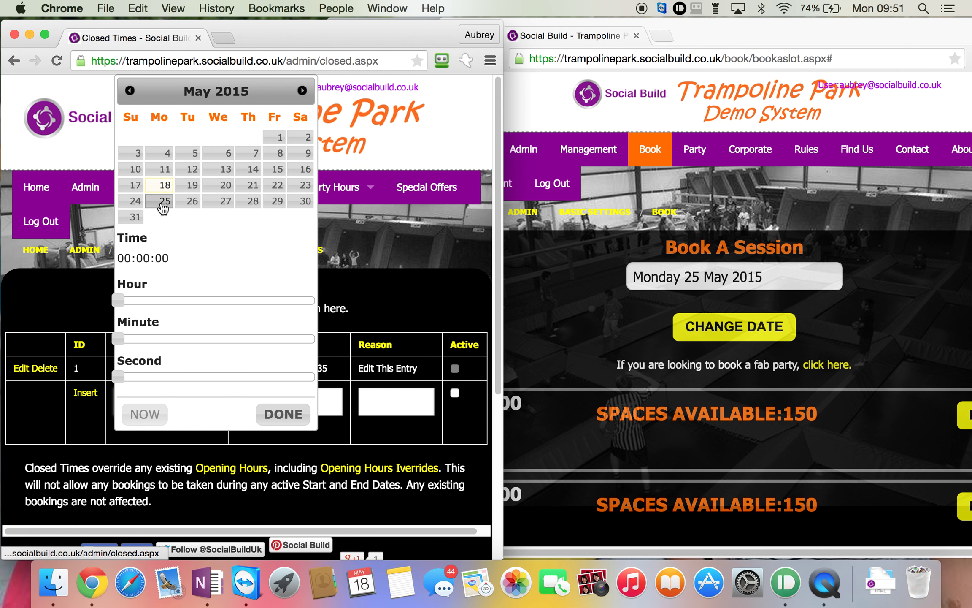
{"action": "left_click", "coordinate": [283, 414]}
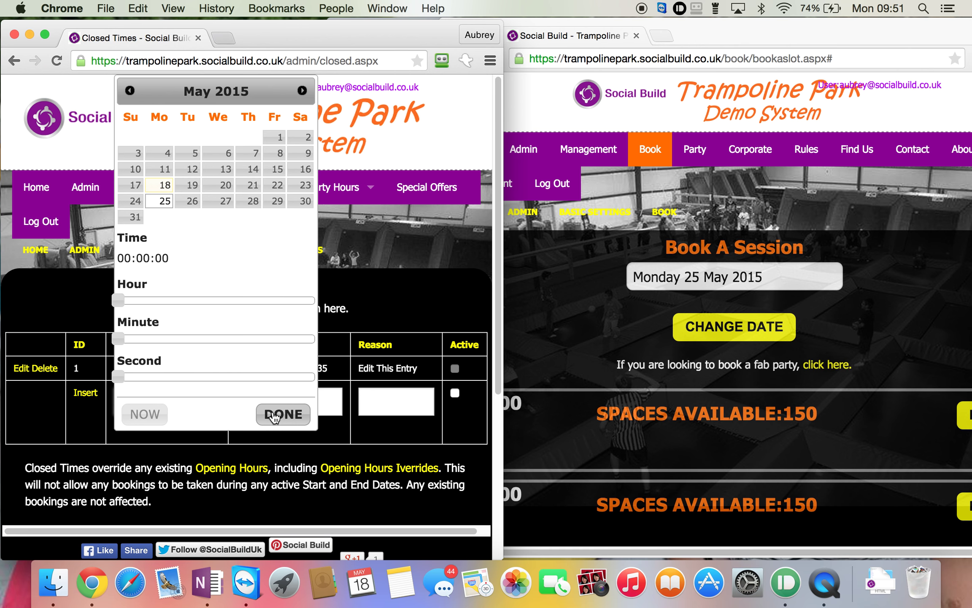
{"action": "left_click", "coordinate": [273, 405]}
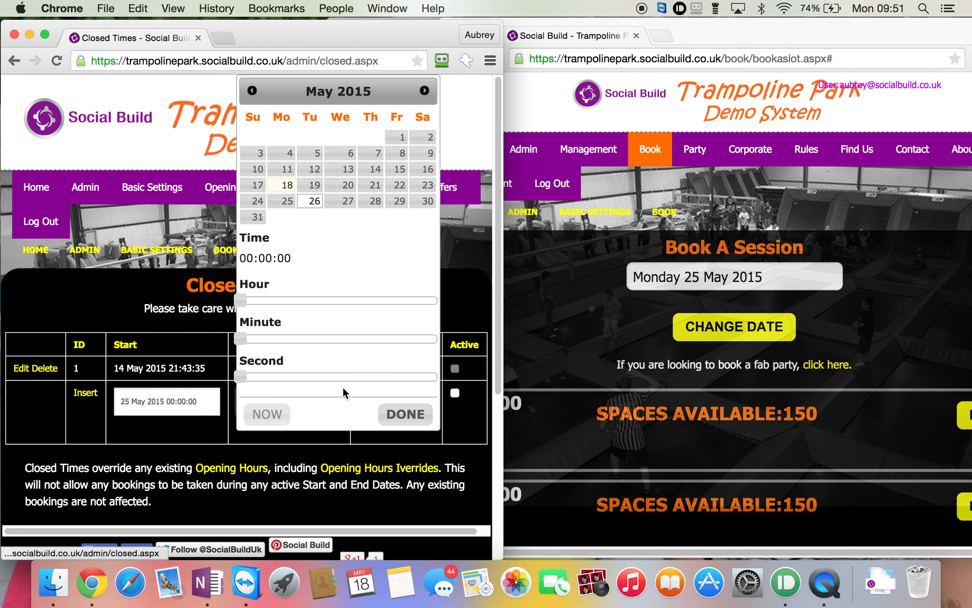
{"action": "left_click", "coordinate": [401, 413]}
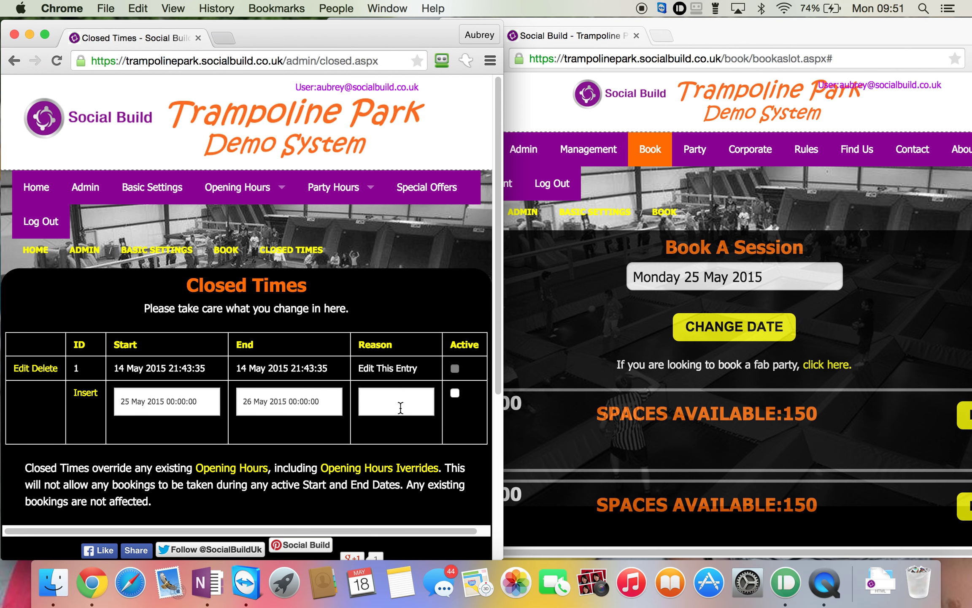
- Enter the reason 'Closed for Wedding', mark it Active and insert the entry
{"action": "left_click", "coordinate": [402, 403]}
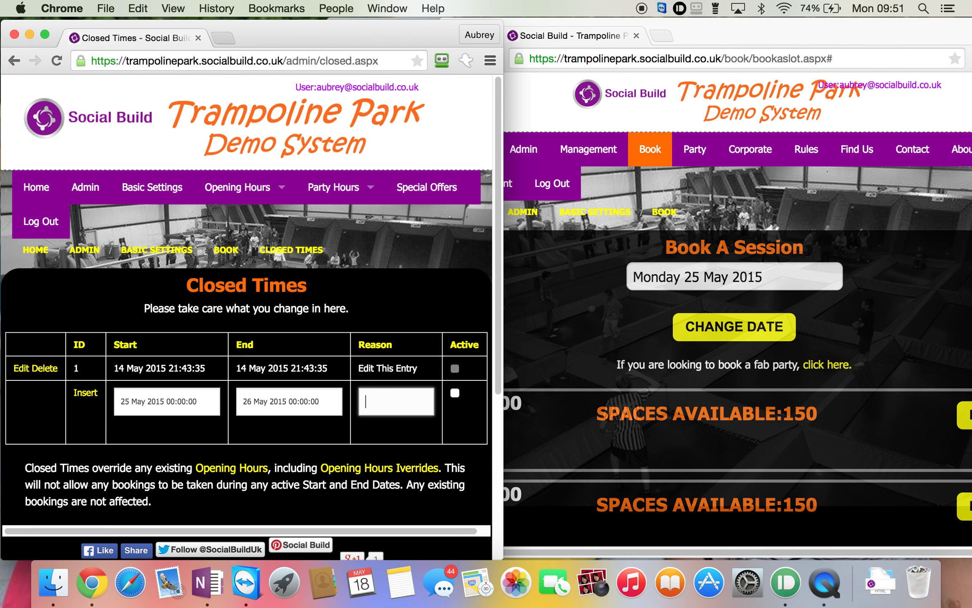
{"action": "type", "text": "Closed for Wedding"}
{"action": "left_click", "coordinate": [455, 392]}
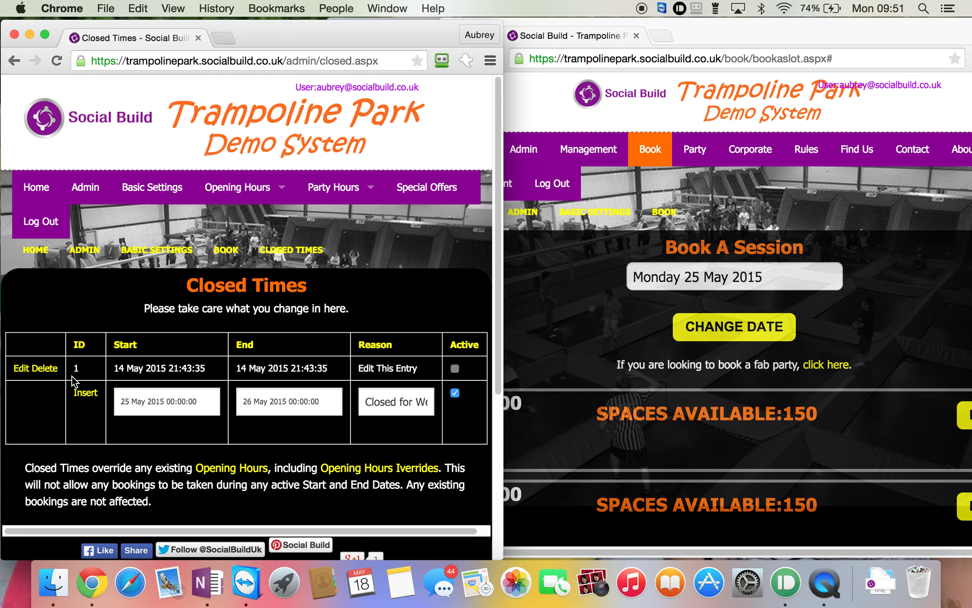
{"action": "left_click", "coordinate": [83, 396]}
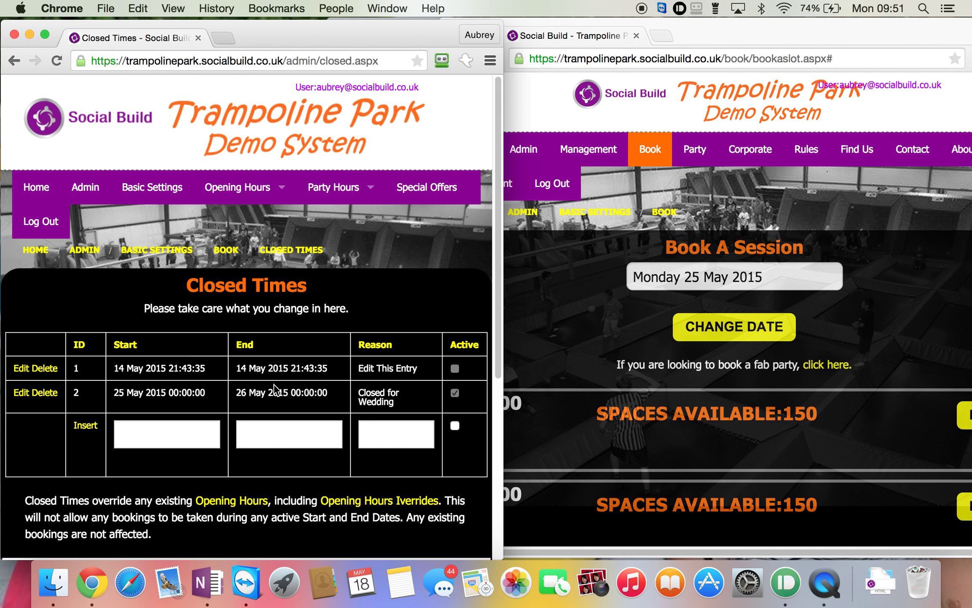
{"action": "left_click", "coordinate": [879, 316]}
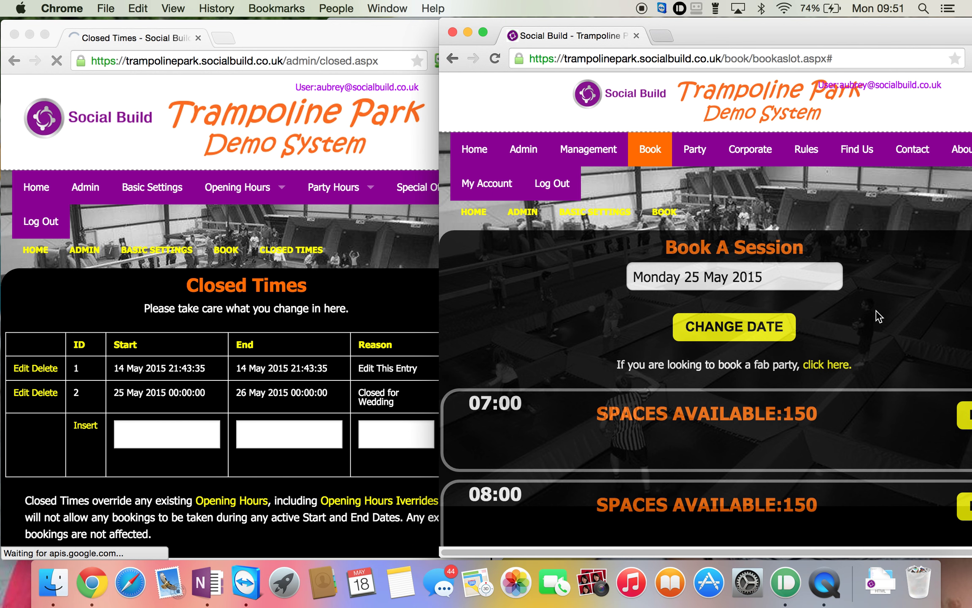
- Reload the 25 May slots and scroll through to verify each session reads 'Closed for Wedding'
{"action": "left_click", "coordinate": [780, 336]}
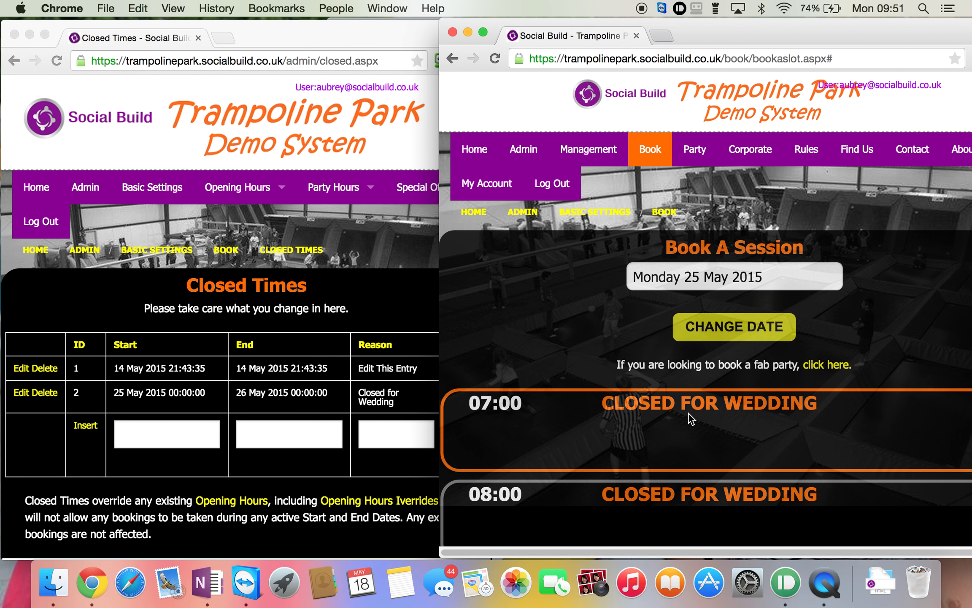
{"action": "left_click_drag", "start_coordinate": [703, 25], "coordinate": [550, 28]}
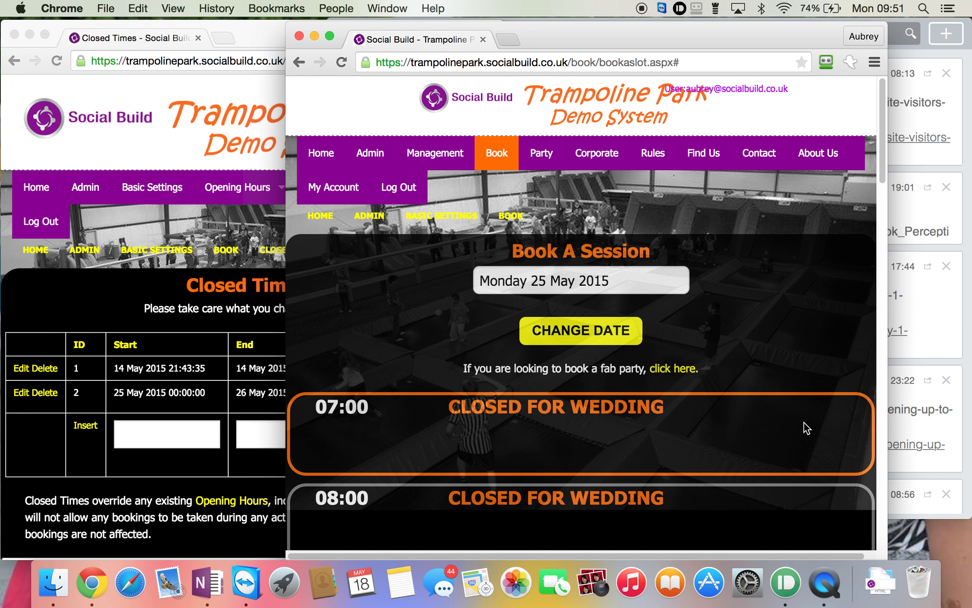
{"action": "scroll", "coordinate": [813, 341], "scroll_direction": "down", "scroll_amount": 7}
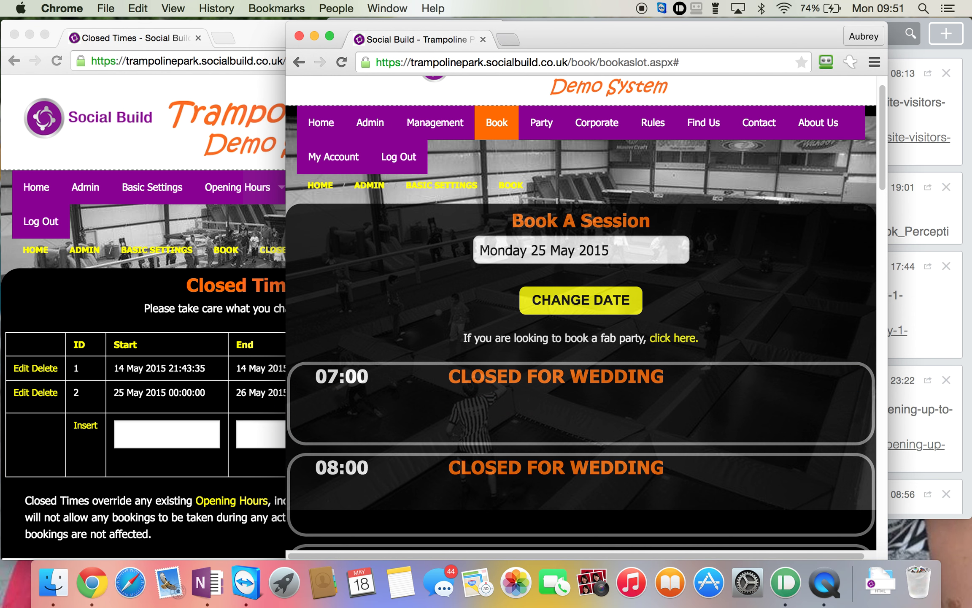
{"action": "scroll", "coordinate": [812, 304], "scroll_direction": "down", "scroll_amount": 17}
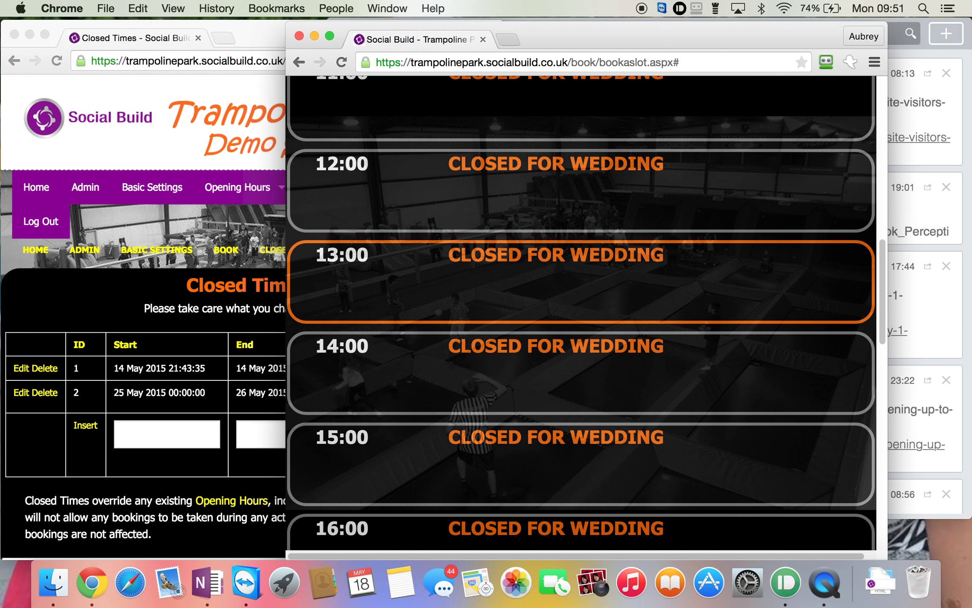
{"action": "scroll", "coordinate": [582, 313], "scroll_direction": "down", "scroll_amount": 3}
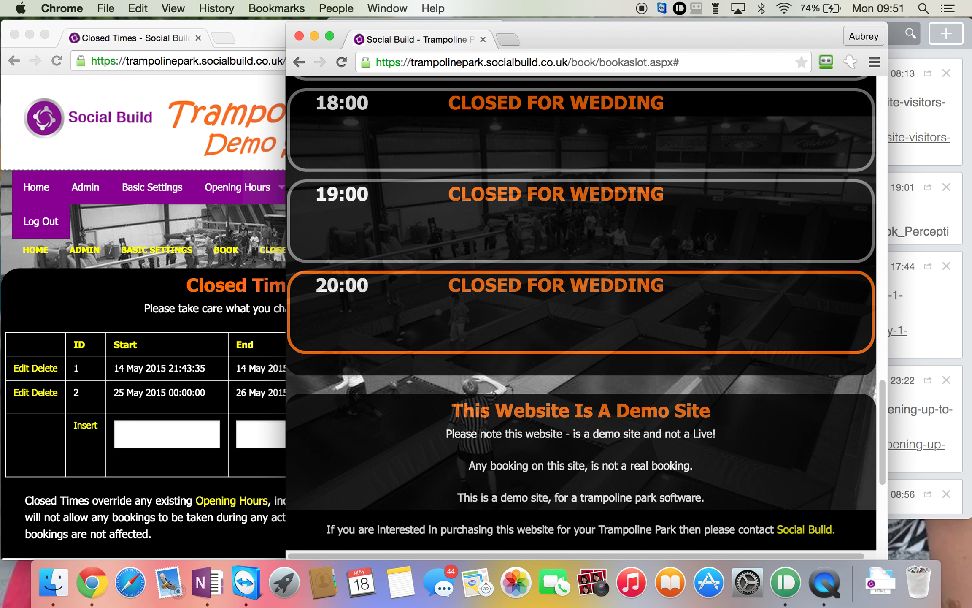
{"action": "scroll", "coordinate": [581, 388], "scroll_direction": "up", "scroll_amount": 7}
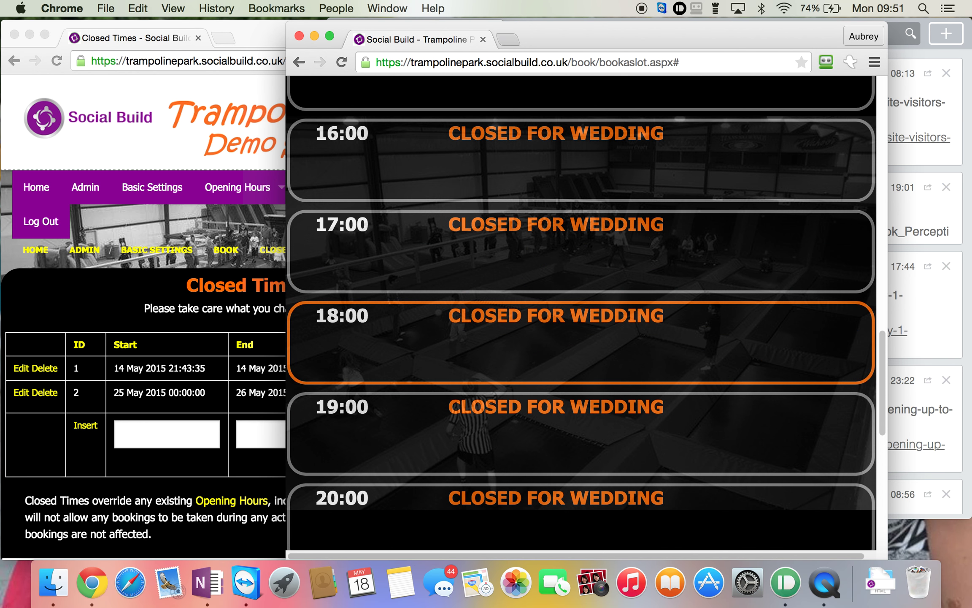
{"action": "scroll", "coordinate": [581, 388], "scroll_direction": "up", "scroll_amount": 8}
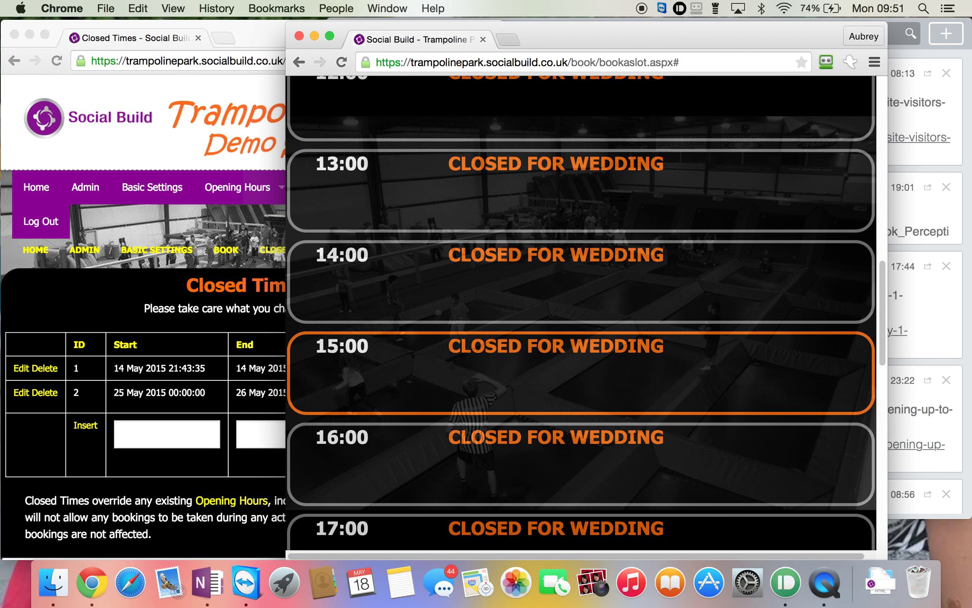
{"action": "scroll", "coordinate": [582, 359], "scroll_direction": "up", "scroll_amount": 8}
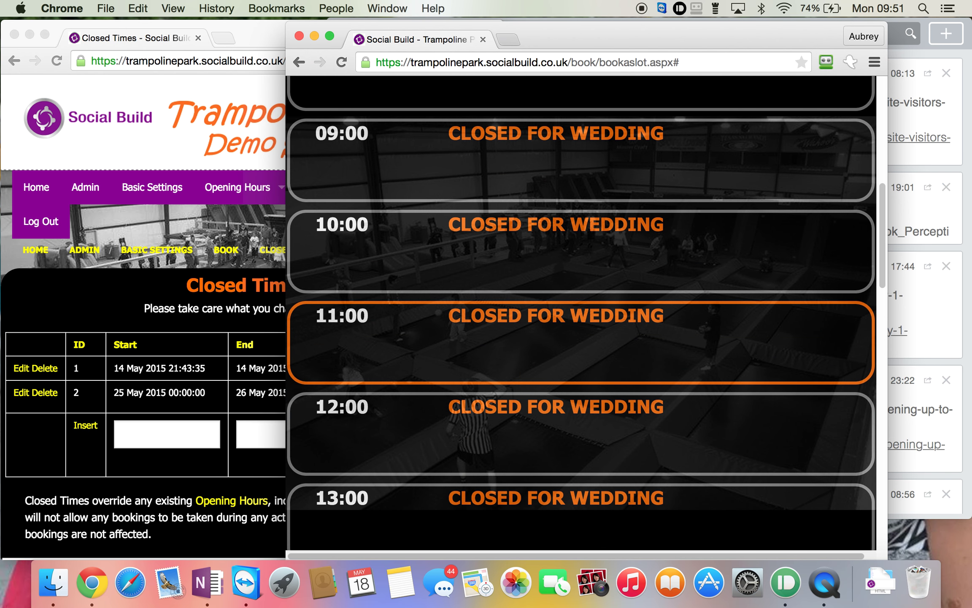
{"action": "scroll", "coordinate": [581, 371], "scroll_direction": "up", "scroll_amount": 4}
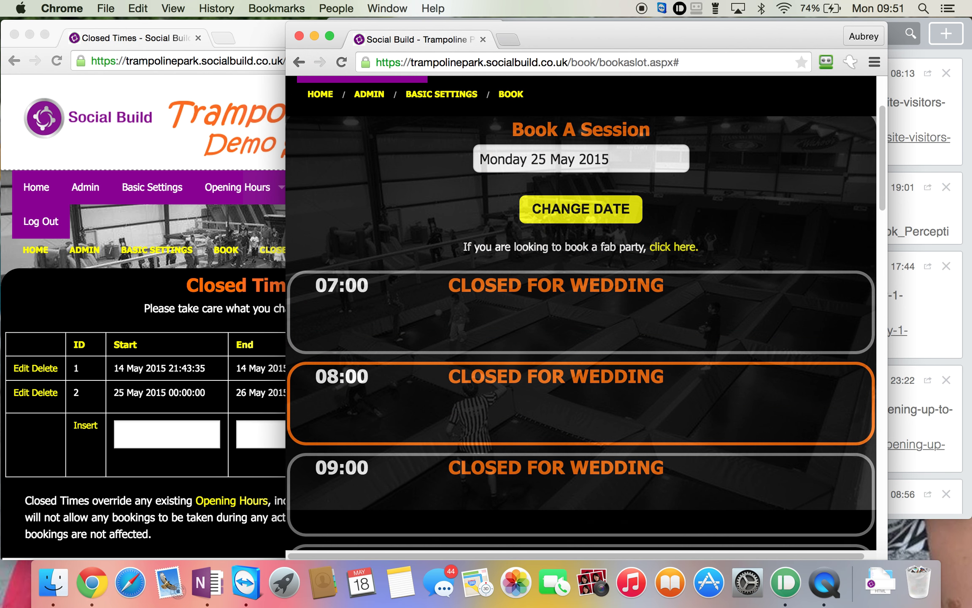
{"action": "left_click", "coordinate": [195, 410]}
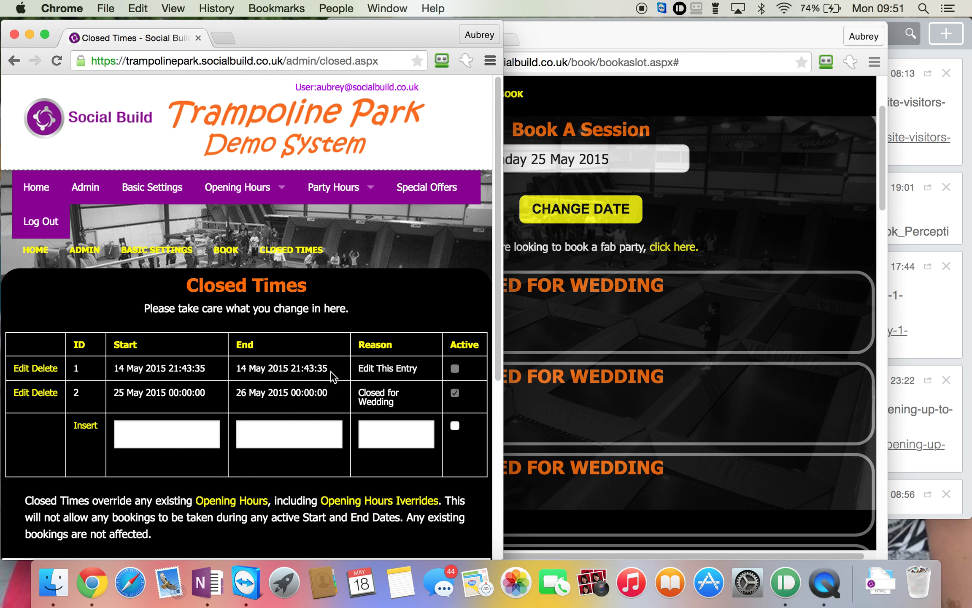
- Set the new closure's start date to 25 December 2015
{"action": "left_click", "coordinate": [171, 427]}
{"action": "left_click", "coordinate": [302, 91]}
{"action": "left_click", "coordinate": [302, 91]}
{"action": "left_click", "coordinate": [302, 90]}
{"action": "left_click", "coordinate": [302, 90]}
{"action": "left_click", "coordinate": [302, 90]}
{"action": "left_click", "coordinate": [302, 90]}
{"action": "left_click", "coordinate": [302, 90]}
{"action": "left_click", "coordinate": [303, 90]}
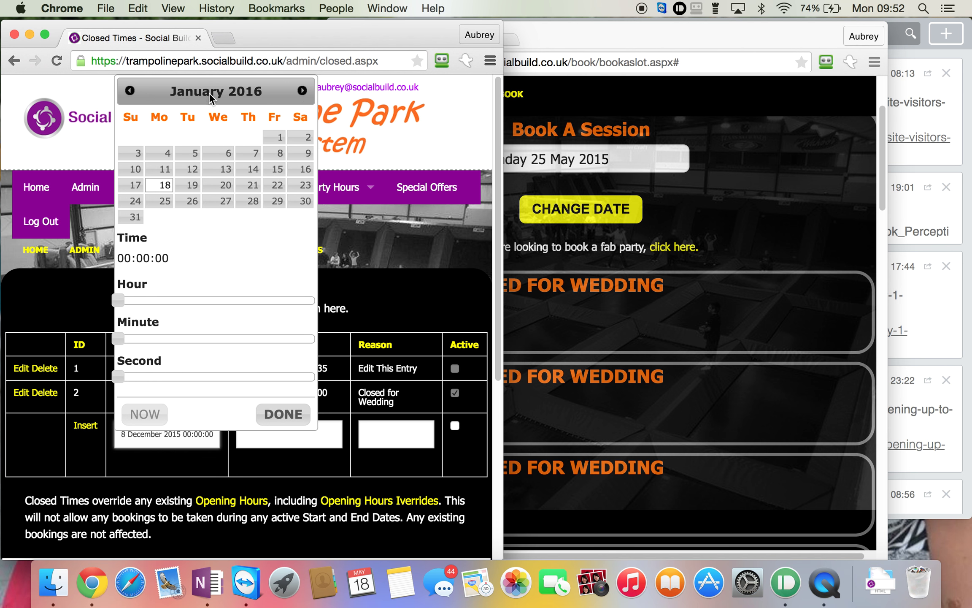
{"action": "left_click", "coordinate": [128, 90]}
{"action": "left_click", "coordinate": [278, 194]}
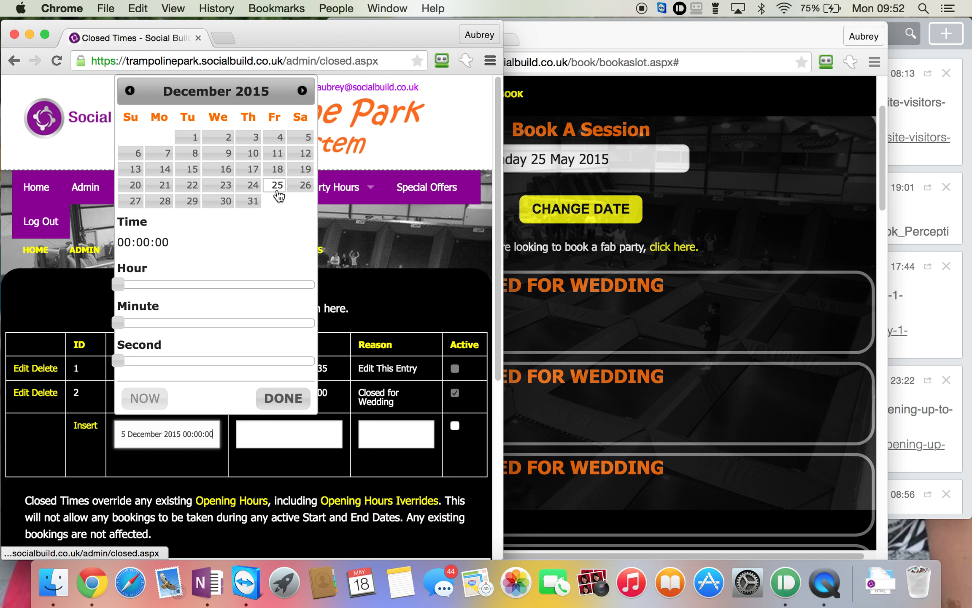
{"action": "left_click", "coordinate": [291, 399]}
- Set its end date to 27 December 2015, correcting the calendar month
{"action": "left_click", "coordinate": [296, 431]}
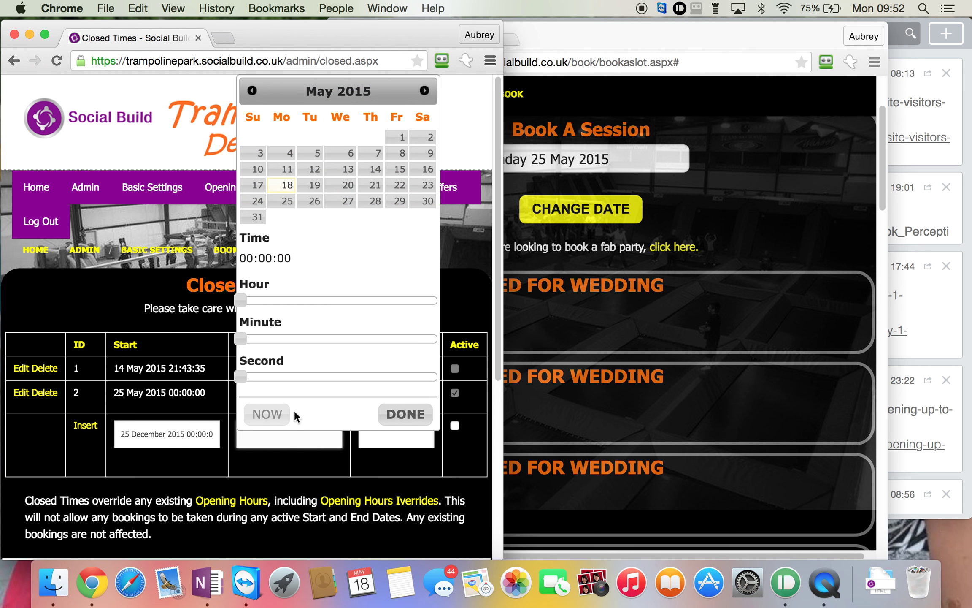
{"action": "left_click", "coordinate": [349, 201]}
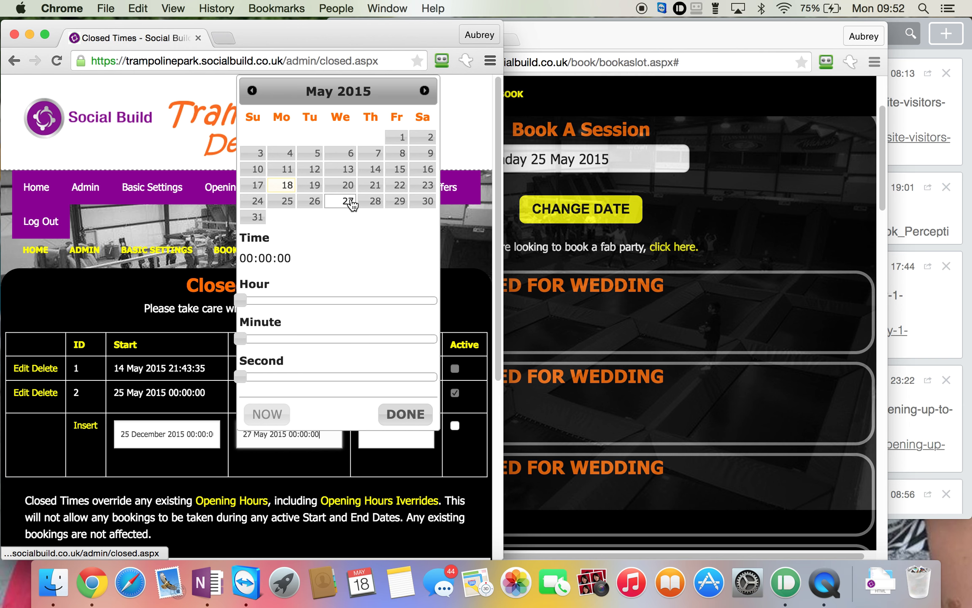
{"action": "left_click", "coordinate": [400, 415]}
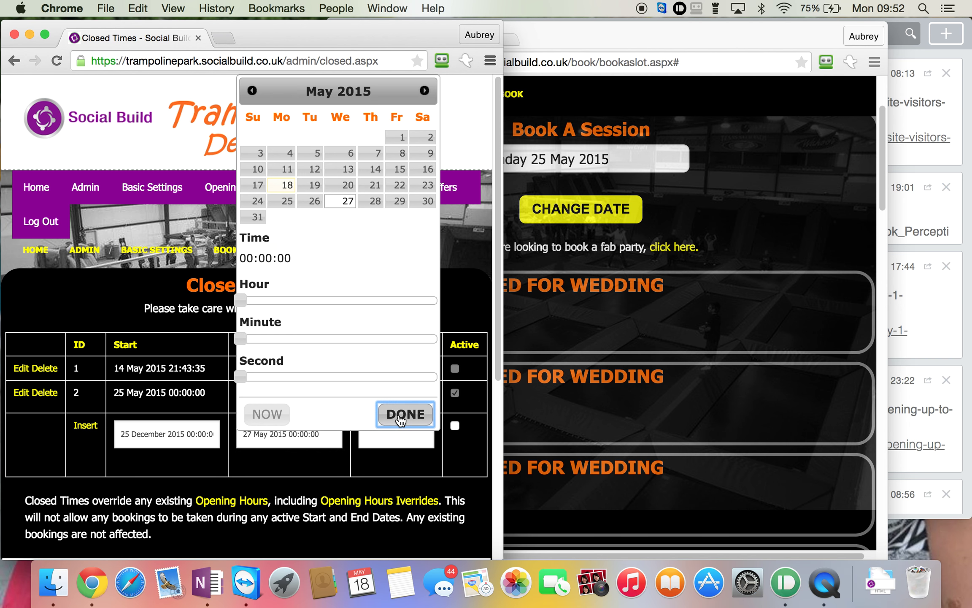
{"action": "left_click", "coordinate": [292, 437]}
{"action": "left_click", "coordinate": [425, 92]}
{"action": "left_click", "coordinate": [425, 92]}
{"action": "left_click", "coordinate": [425, 90]}
{"action": "left_click", "coordinate": [425, 90]}
{"action": "left_click", "coordinate": [425, 90]}
{"action": "left_click", "coordinate": [425, 90]}
{"action": "left_click", "coordinate": [425, 90]}
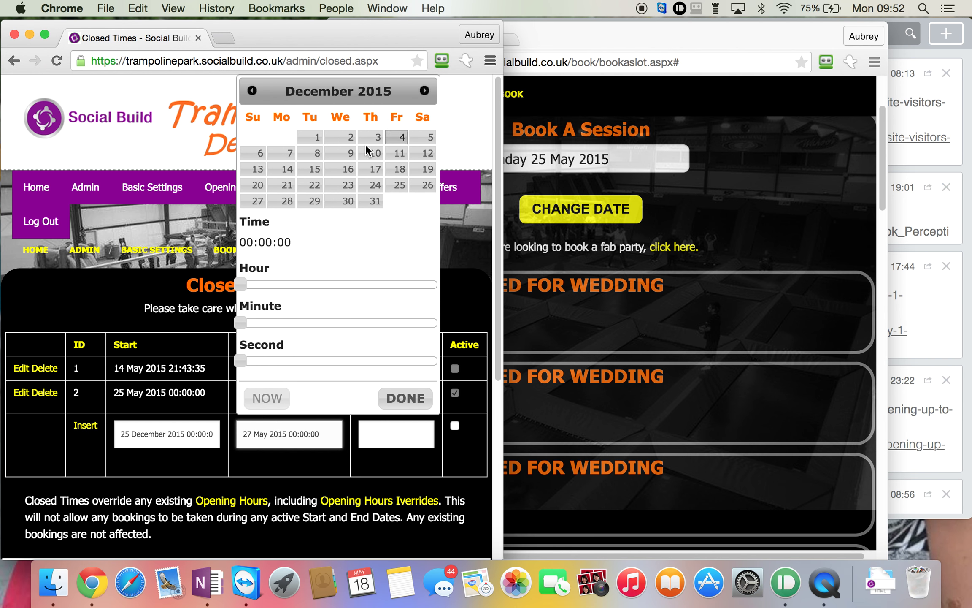
{"action": "left_click", "coordinate": [256, 201]}
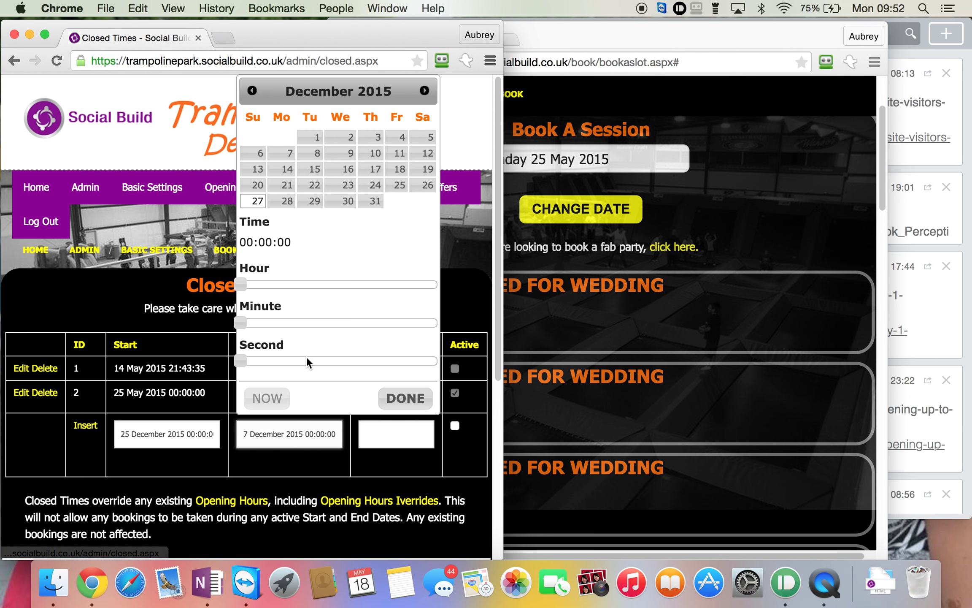
{"action": "left_click", "coordinate": [406, 398]}
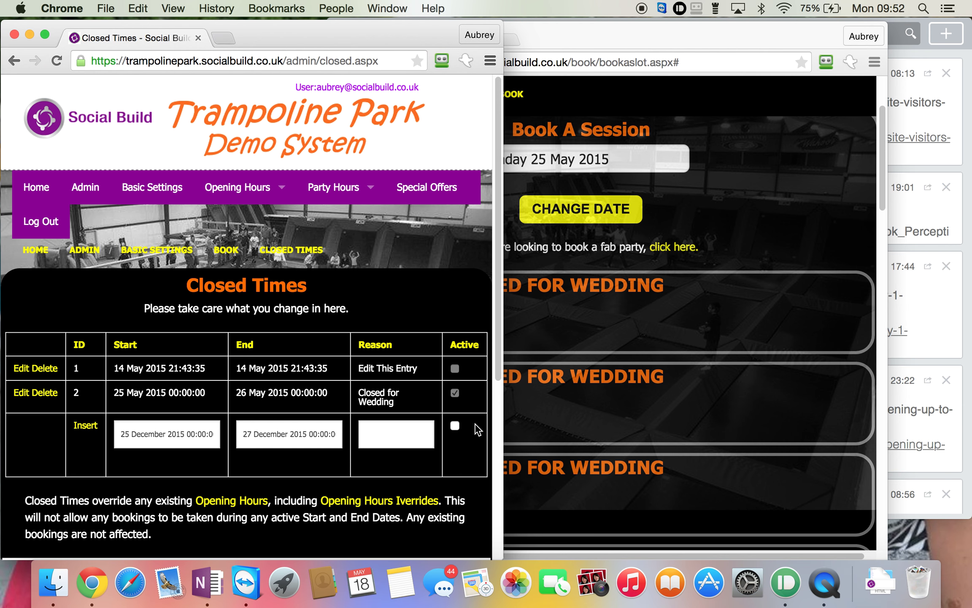
- Insert the closure, adding the missing reason 'Closed For Christmas' and saving again
{"action": "left_click", "coordinate": [81, 431]}
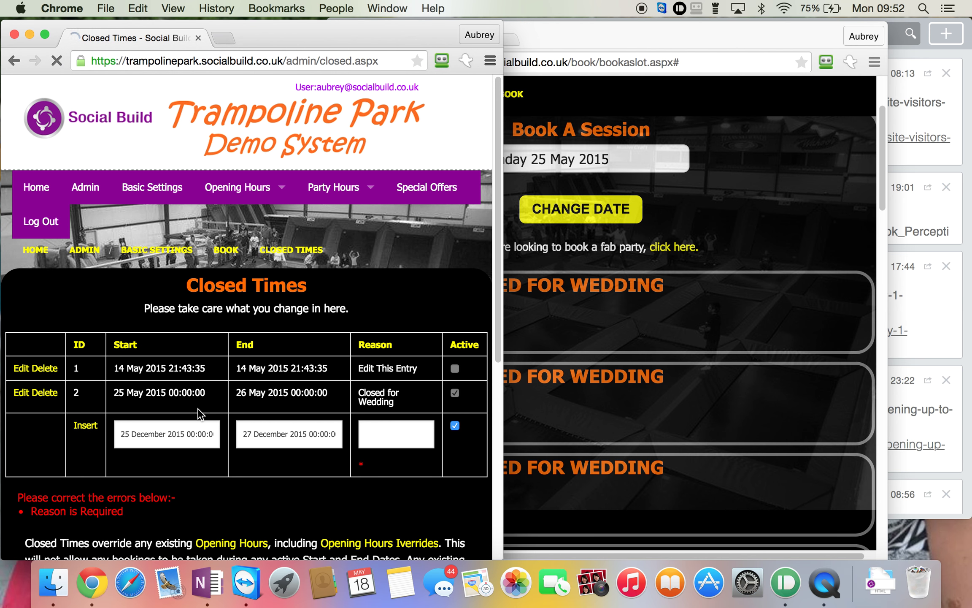
{"action": "left_click", "coordinate": [397, 435]}
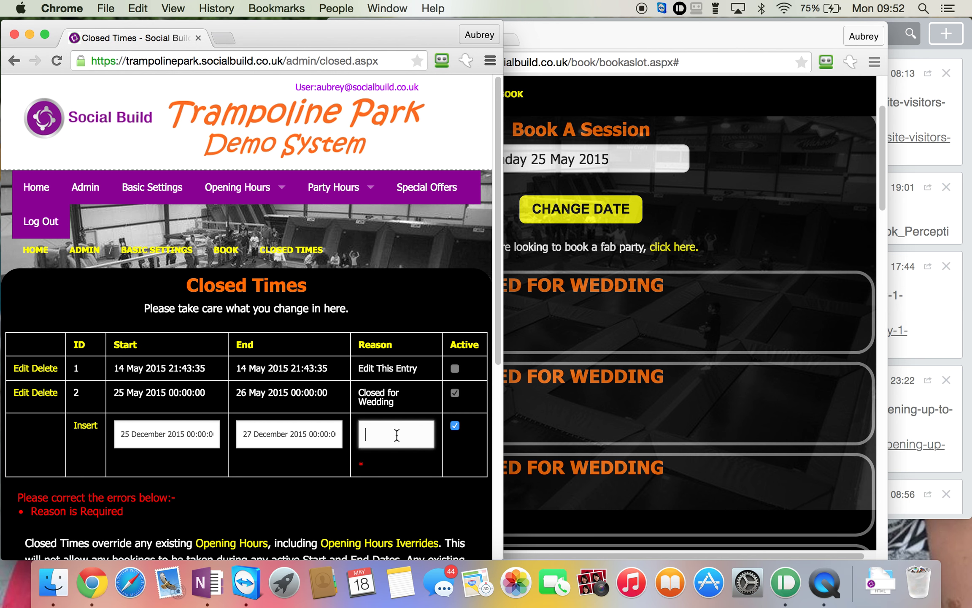
{"action": "type", "text": "Closed For Chris"}
{"action": "type", "text": "tmas"}
{"action": "left_click", "coordinate": [86, 429]}
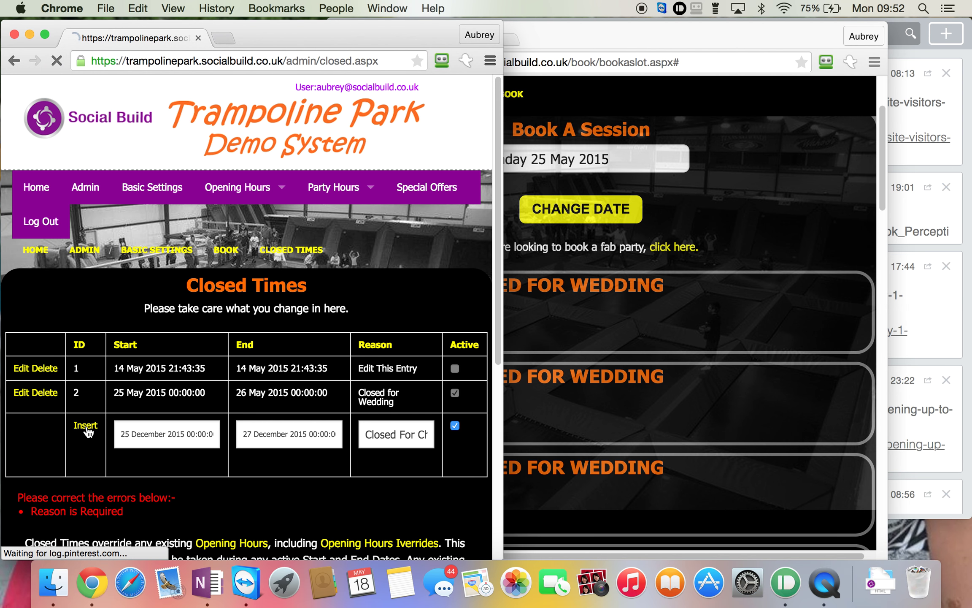
{"action": "left_click", "coordinate": [709, 184]}
- Step the booking calendar forward to confirm it stops at November 2015
{"action": "left_click", "coordinate": [633, 164]}
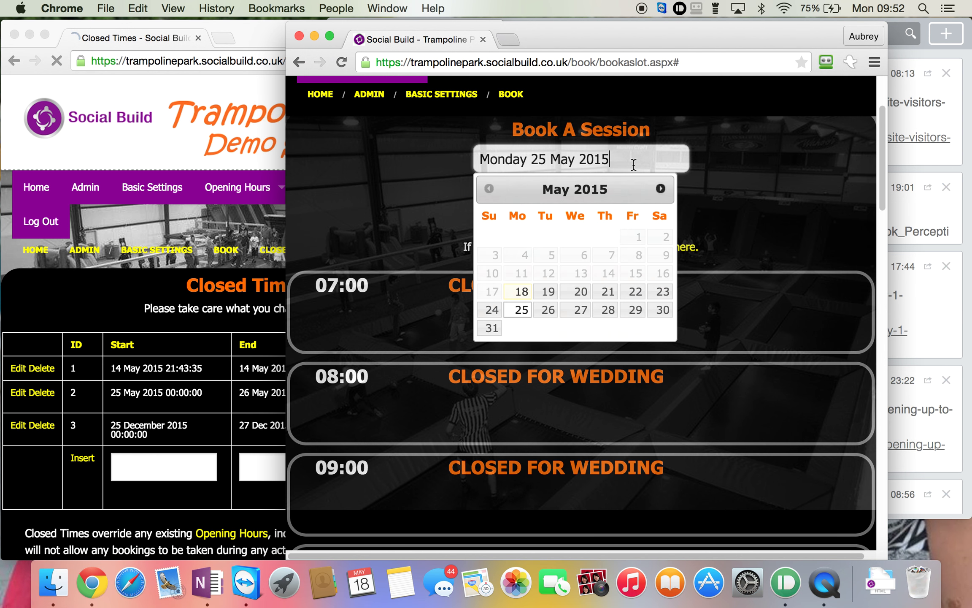
{"action": "left_click", "coordinate": [661, 189]}
{"action": "left_click", "coordinate": [661, 189]}
{"action": "left_click", "coordinate": [661, 189]}
{"action": "left_click", "coordinate": [661, 189]}
{"action": "left_click", "coordinate": [661, 189]}
{"action": "left_click", "coordinate": [661, 189]}
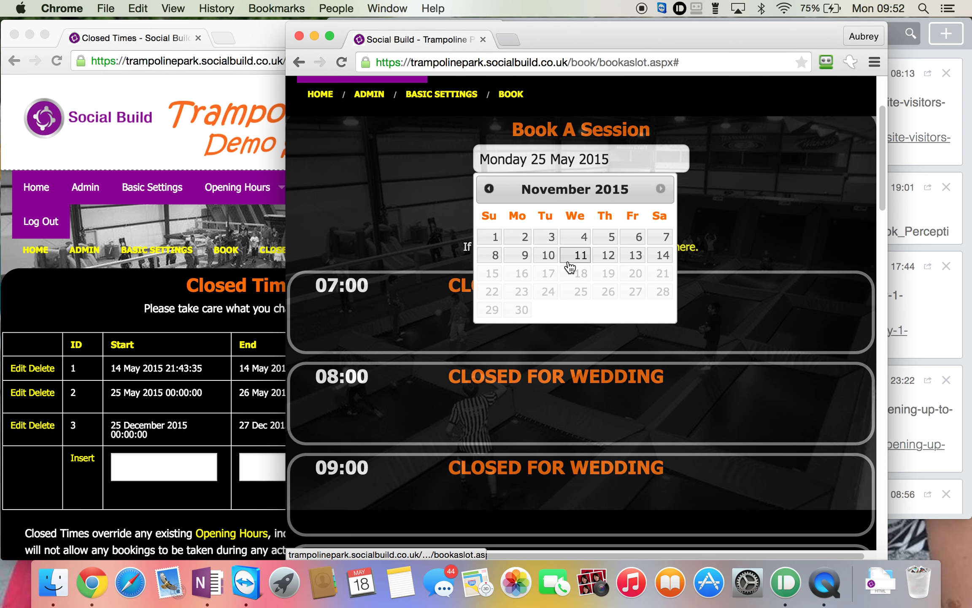
{"action": "left_click", "coordinate": [163, 443]}
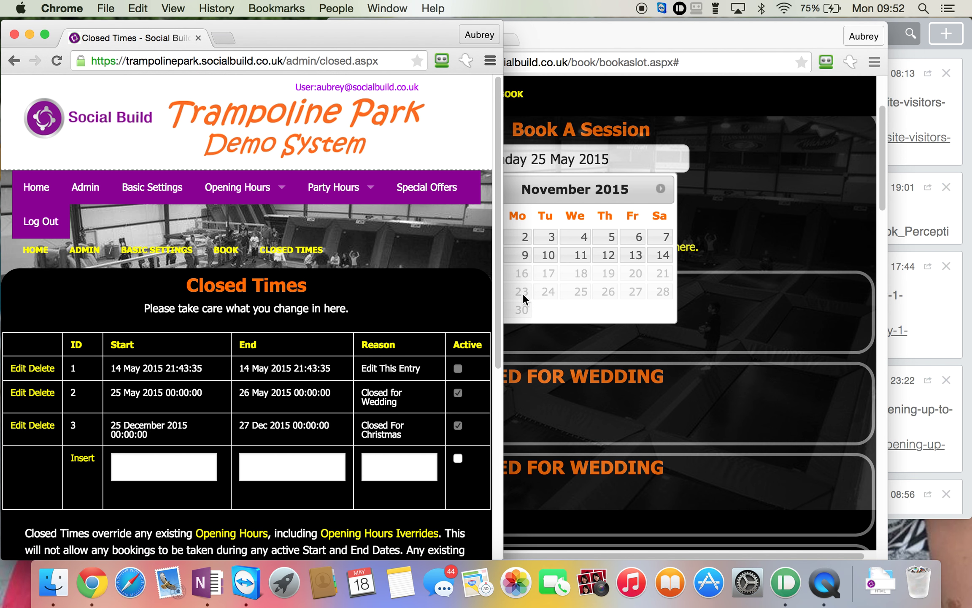
- Edit closure row 3 and change its start date to 29 May 2015
{"action": "left_click", "coordinate": [25, 427]}
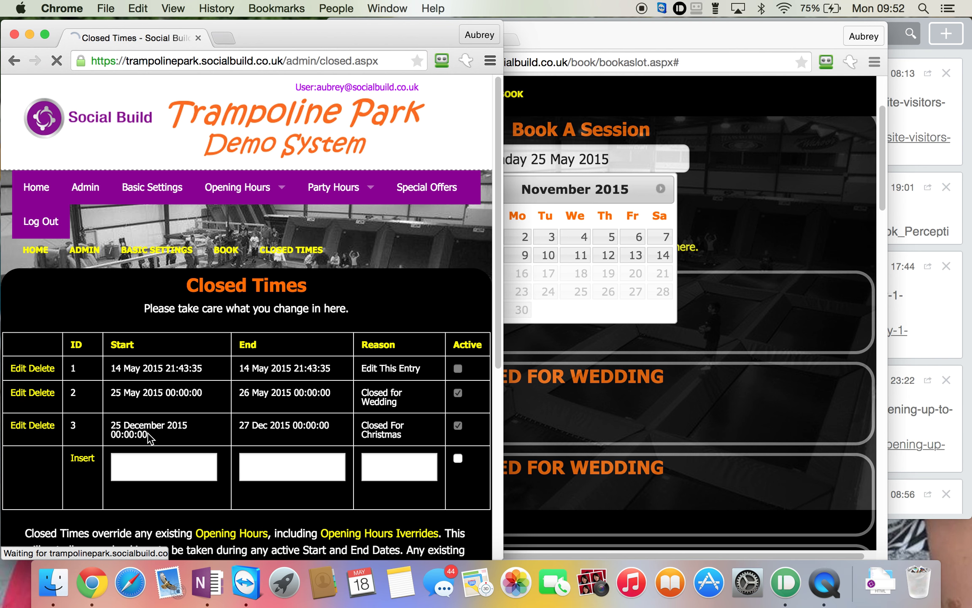
{"action": "left_click", "coordinate": [165, 439]}
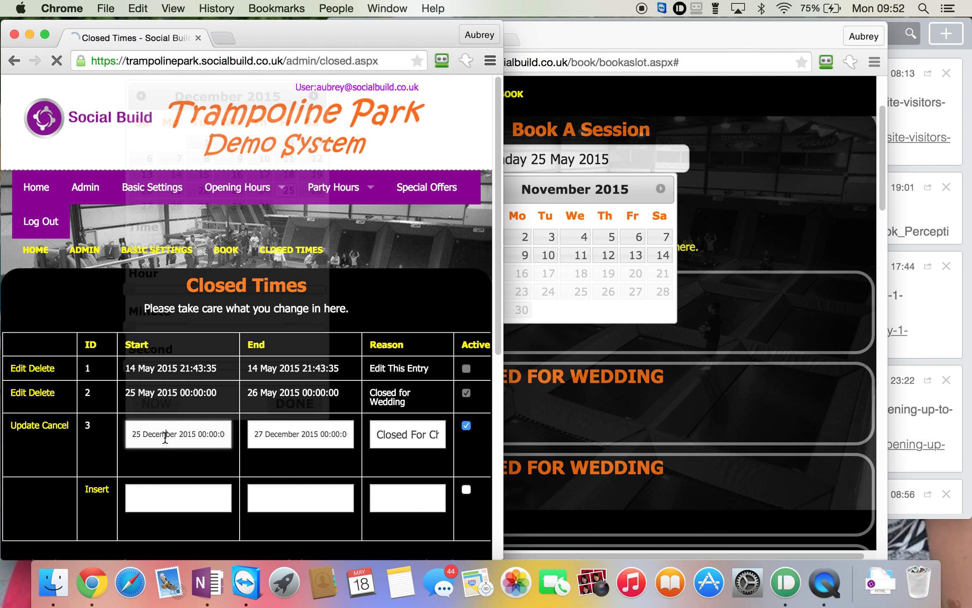
{"action": "double_click", "coordinate": [141, 98]}
{"action": "left_click", "coordinate": [140, 98]}
{"action": "double_click", "coordinate": [140, 97]}
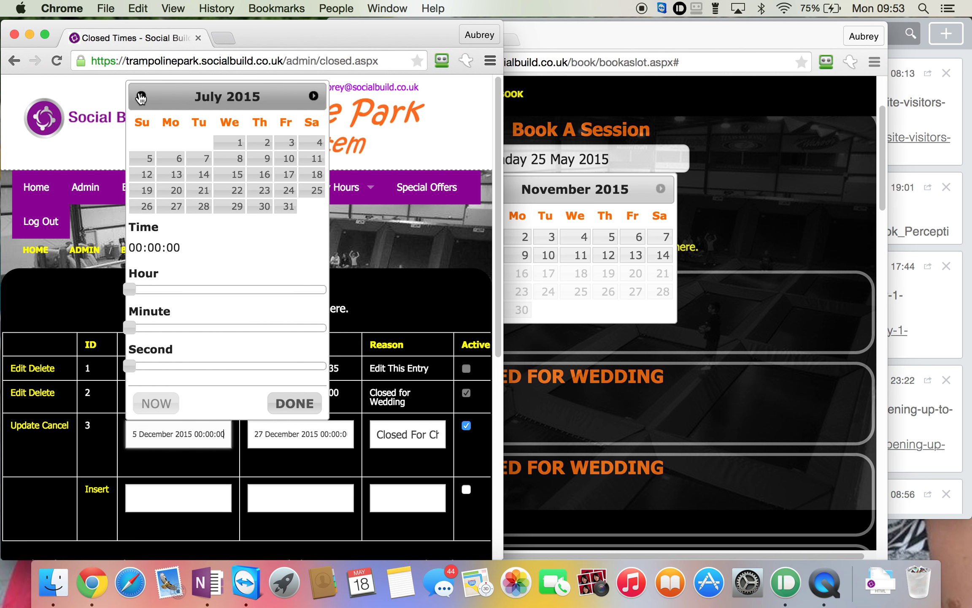
{"action": "left_click", "coordinate": [140, 98]}
{"action": "left_click", "coordinate": [141, 98]}
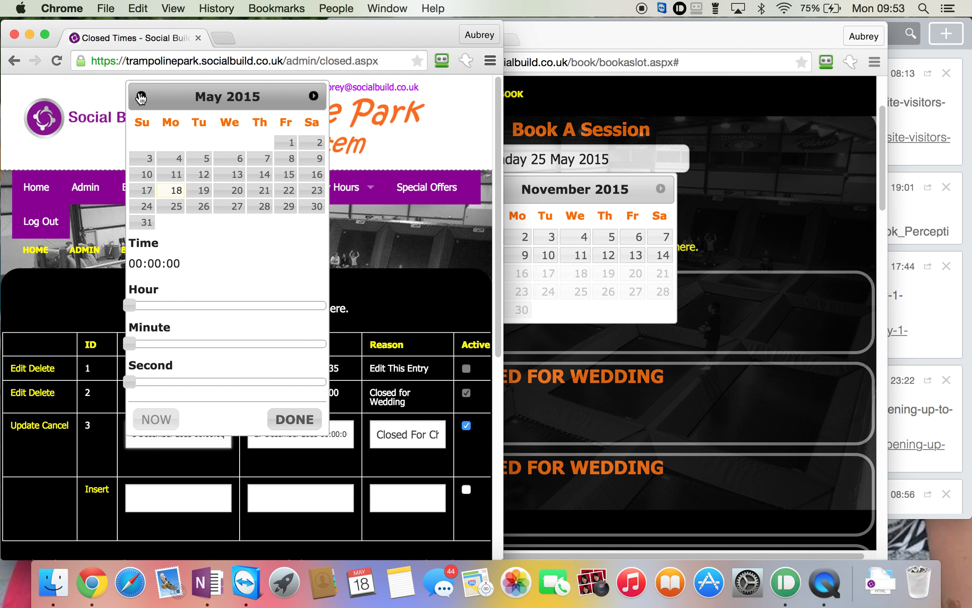
{"action": "left_click", "coordinate": [290, 207]}
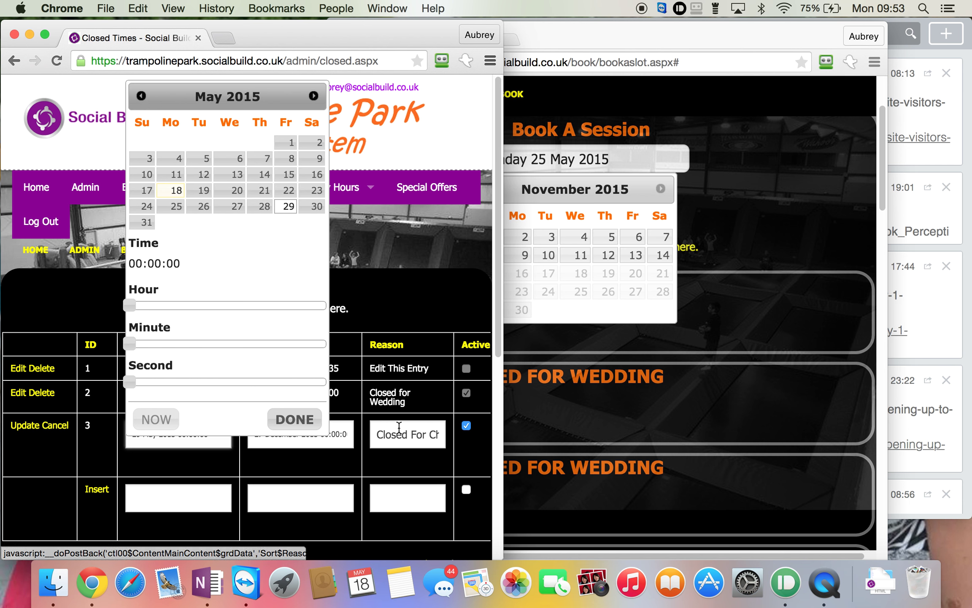
{"action": "left_click", "coordinate": [303, 418]}
- Change row 3's end date to 30 May 2015 and update the entry
{"action": "left_click", "coordinate": [323, 433]}
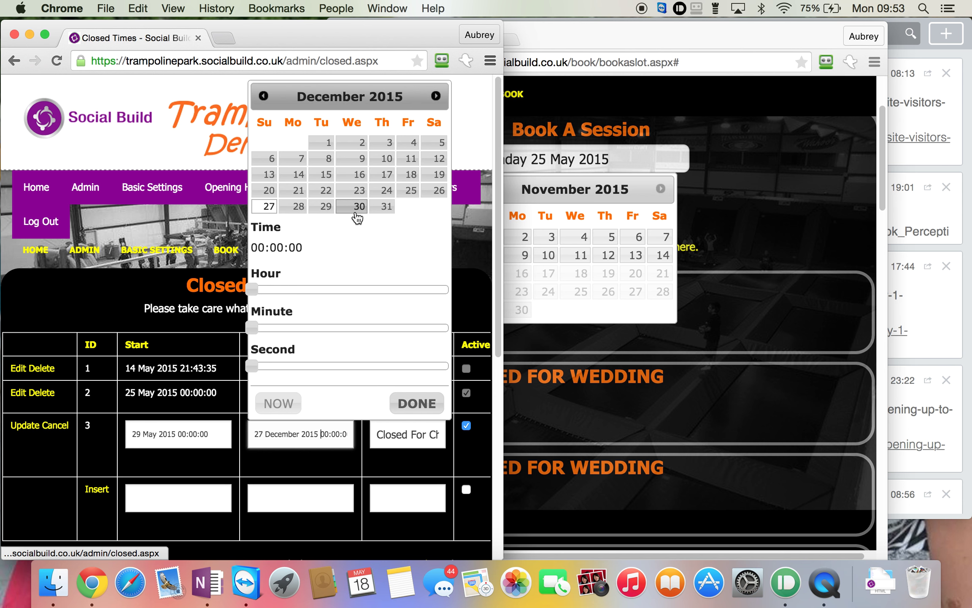
{"action": "left_click", "coordinate": [263, 96]}
{"action": "left_click", "coordinate": [264, 97]}
{"action": "left_click", "coordinate": [263, 96]}
{"action": "left_click", "coordinate": [263, 96]}
{"action": "left_click", "coordinate": [264, 96]}
{"action": "left_click", "coordinate": [263, 96]}
{"action": "left_click", "coordinate": [263, 96]}
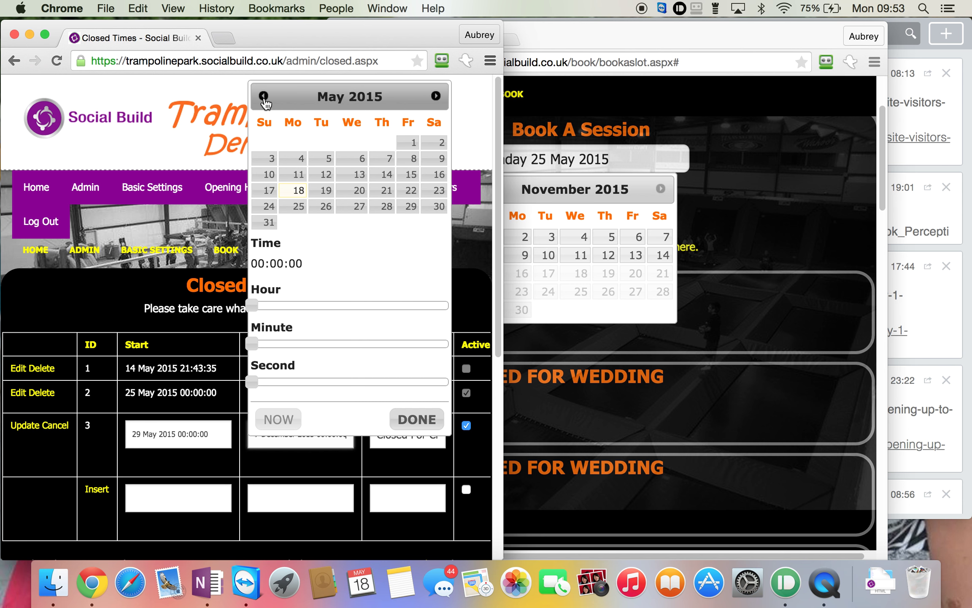
{"action": "left_click", "coordinate": [434, 207]}
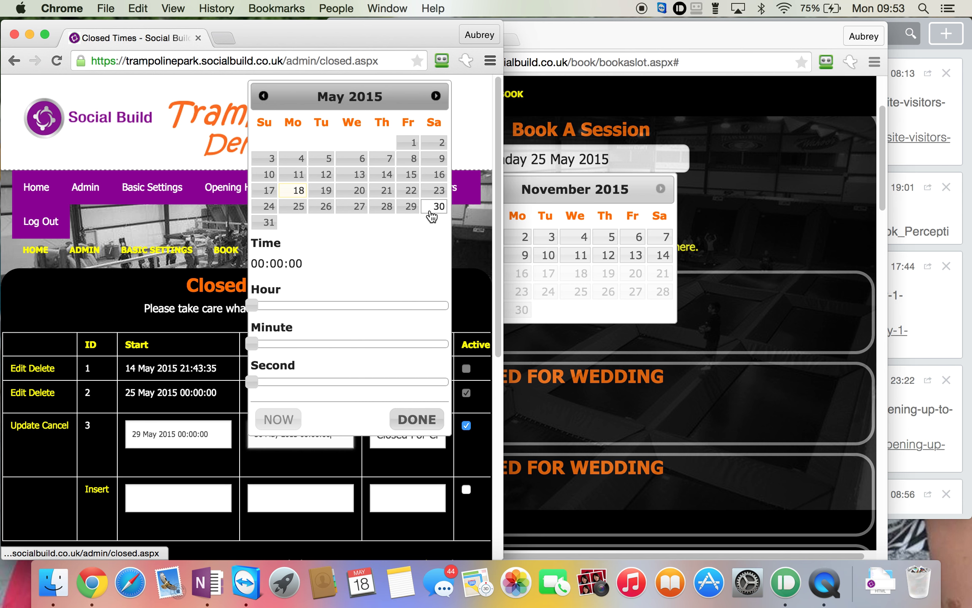
{"action": "left_click", "coordinate": [412, 422]}
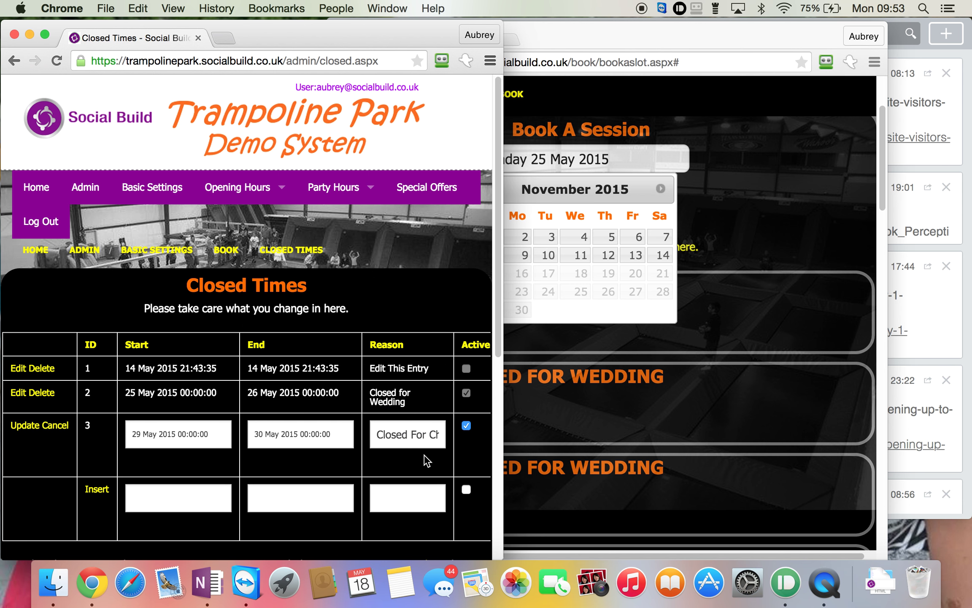
{"action": "left_click", "coordinate": [28, 425]}
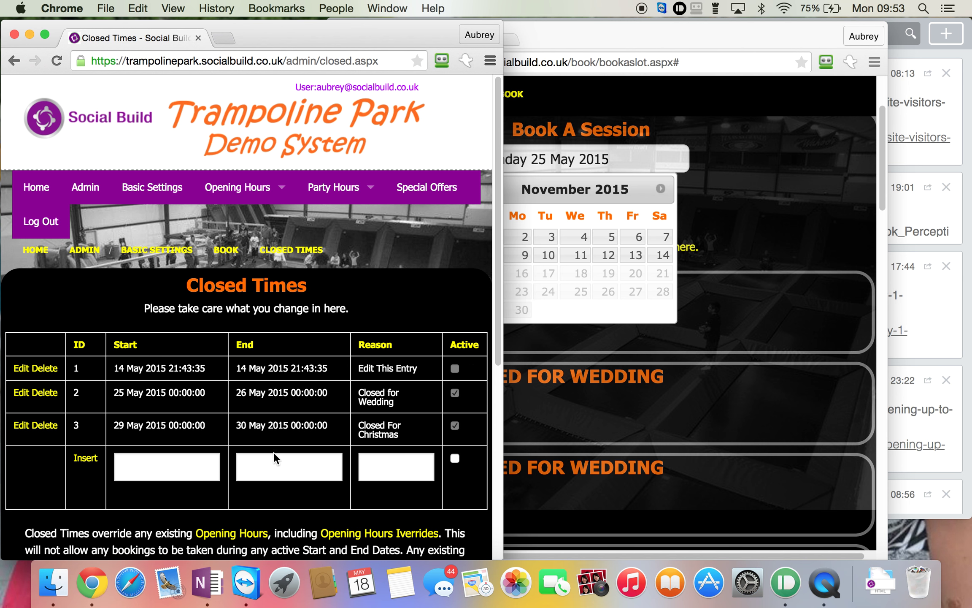
- Load the Friday 29 May sessions, which show Closed for Christmas
{"action": "left_click", "coordinate": [761, 210]}
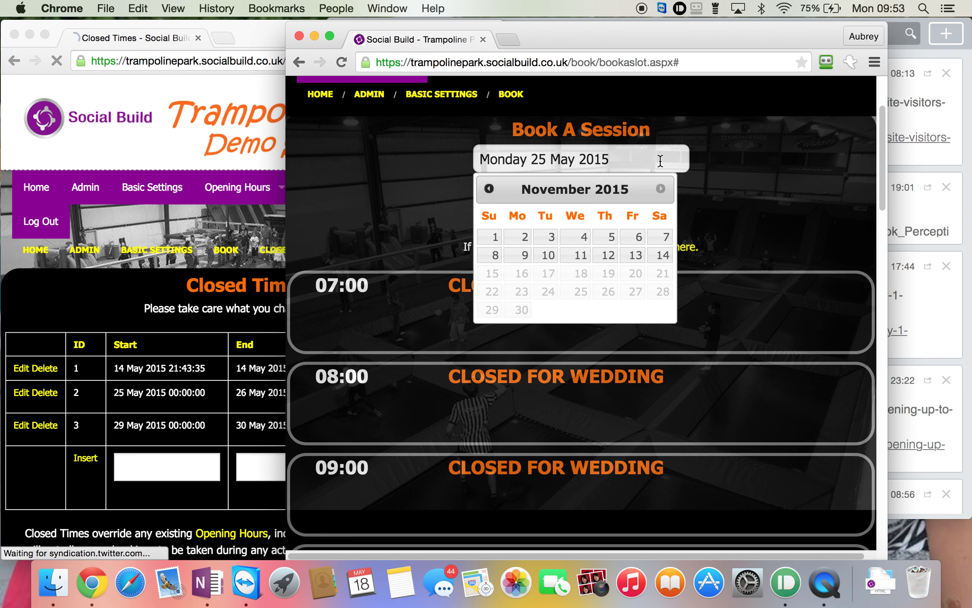
{"action": "left_click", "coordinate": [731, 194]}
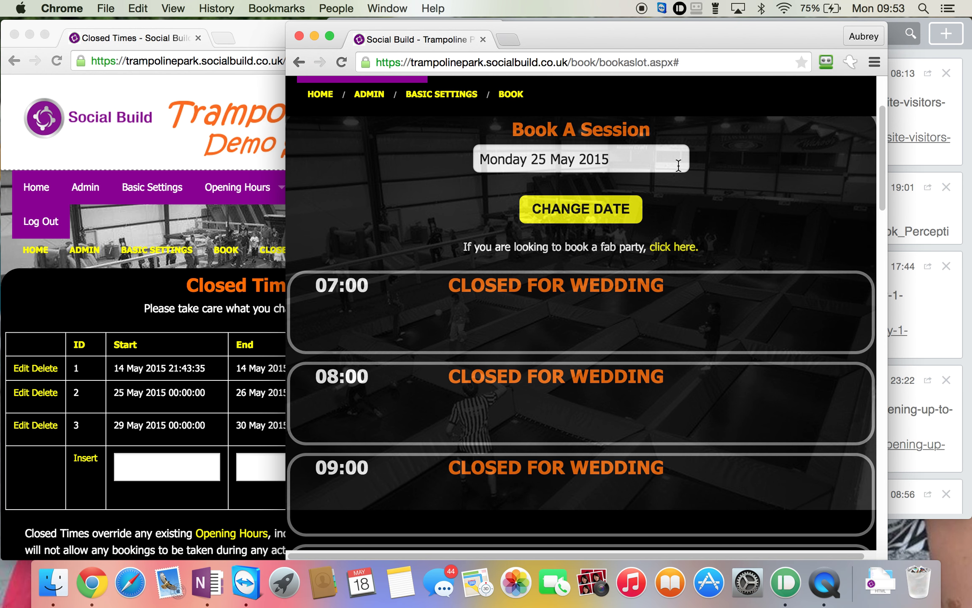
{"action": "left_click", "coordinate": [601, 225]}
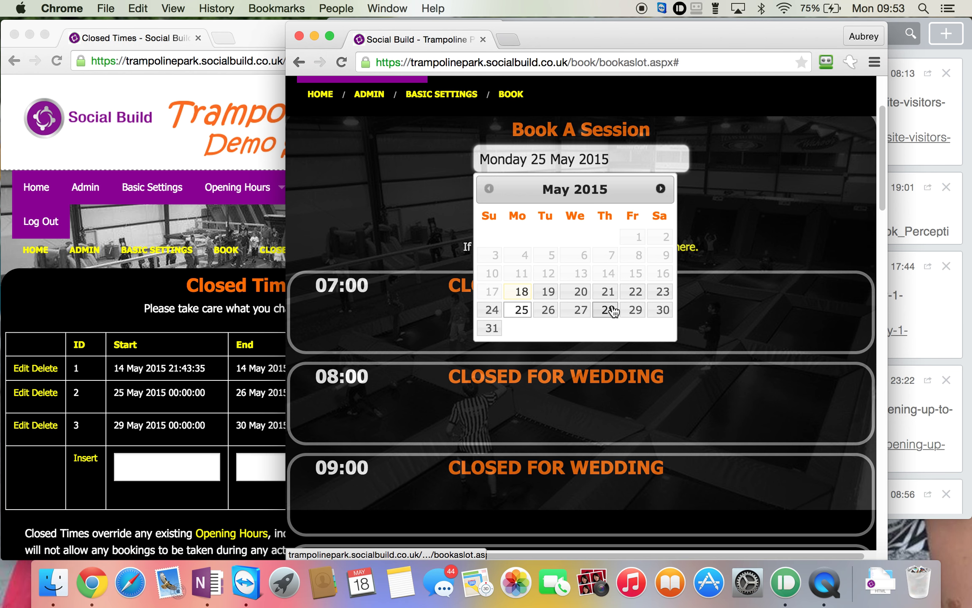
{"action": "left_click", "coordinate": [625, 313]}
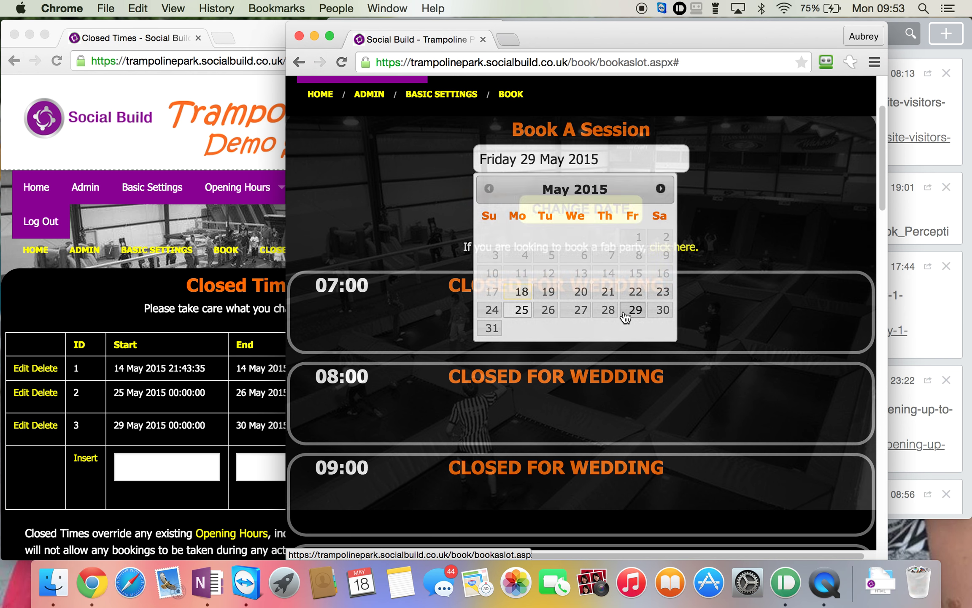
{"action": "left_click", "coordinate": [582, 211]}
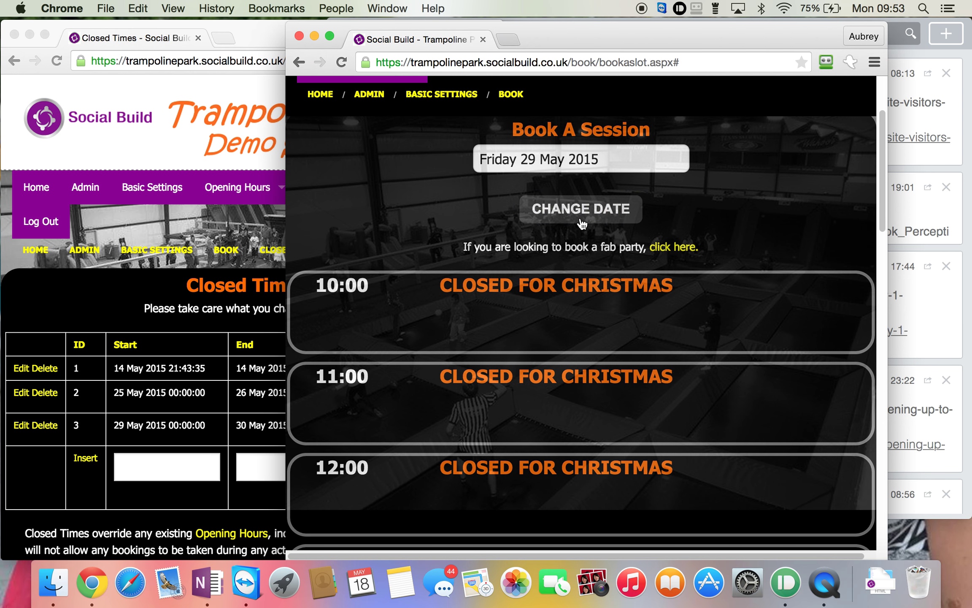
- Load the Saturday 30 May sessions, which are open with 150 spaces
{"action": "left_click", "coordinate": [614, 164]}
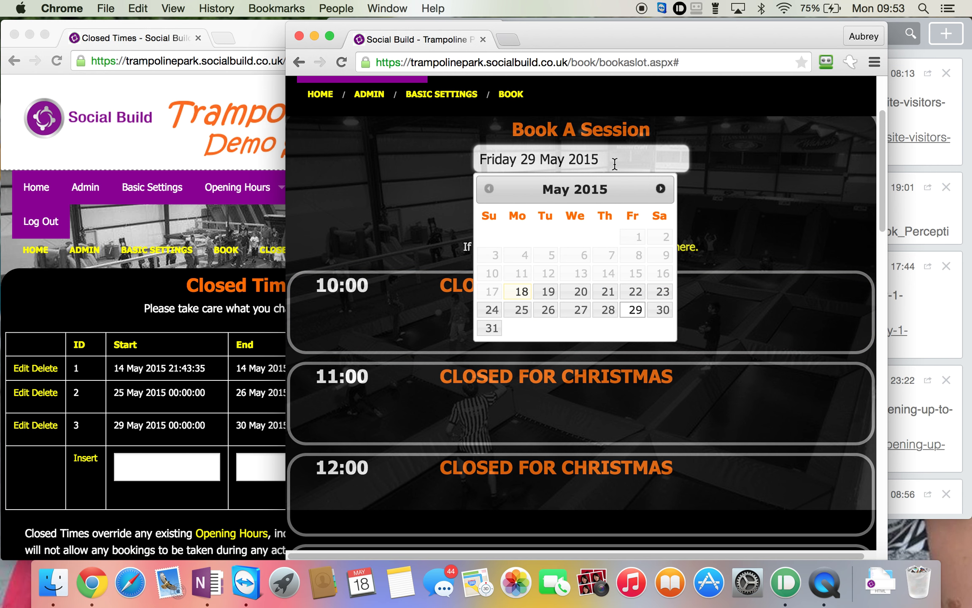
{"action": "left_click", "coordinate": [656, 315]}
{"action": "left_click", "coordinate": [572, 216]}
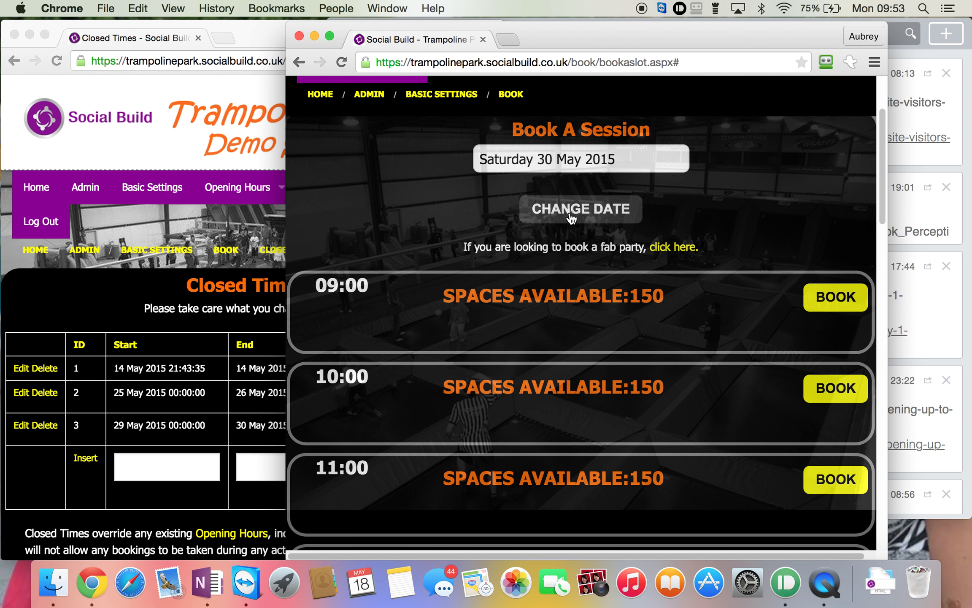
{"action": "left_click", "coordinate": [221, 432]}
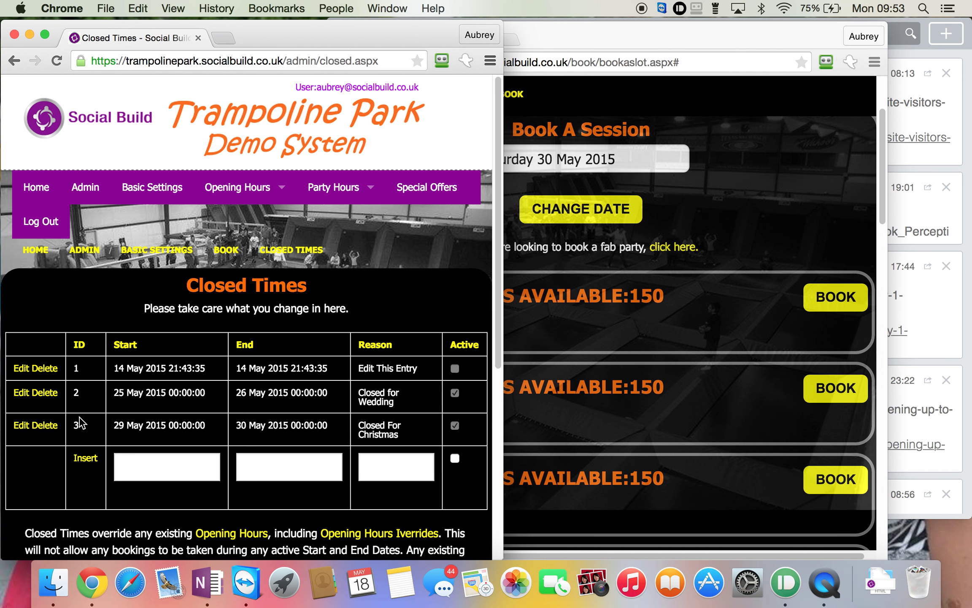
- Edit closure ID 3 so it ends on 31 May 2015 and update it
{"action": "left_click", "coordinate": [24, 426]}
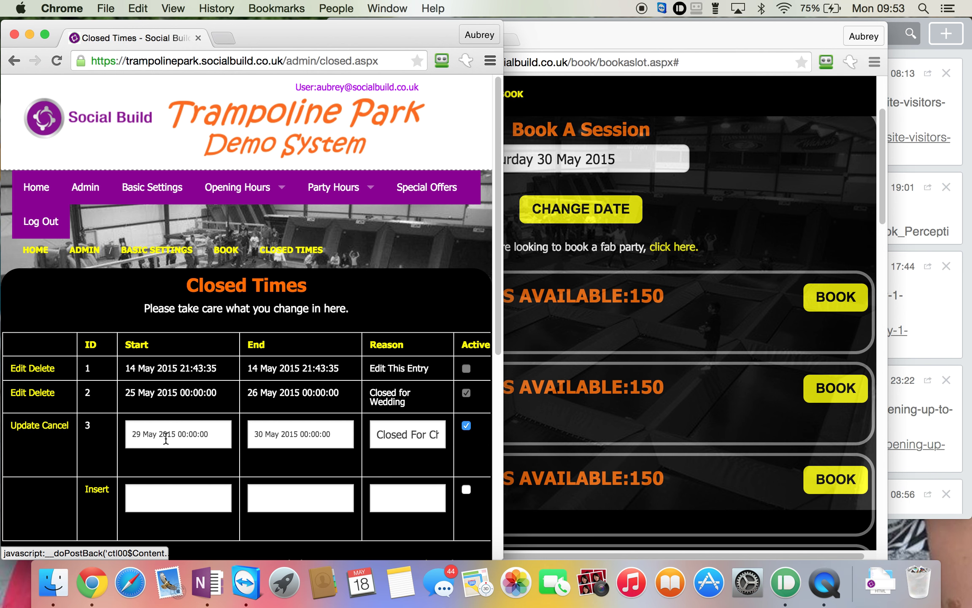
{"action": "left_click", "coordinate": [263, 433]}
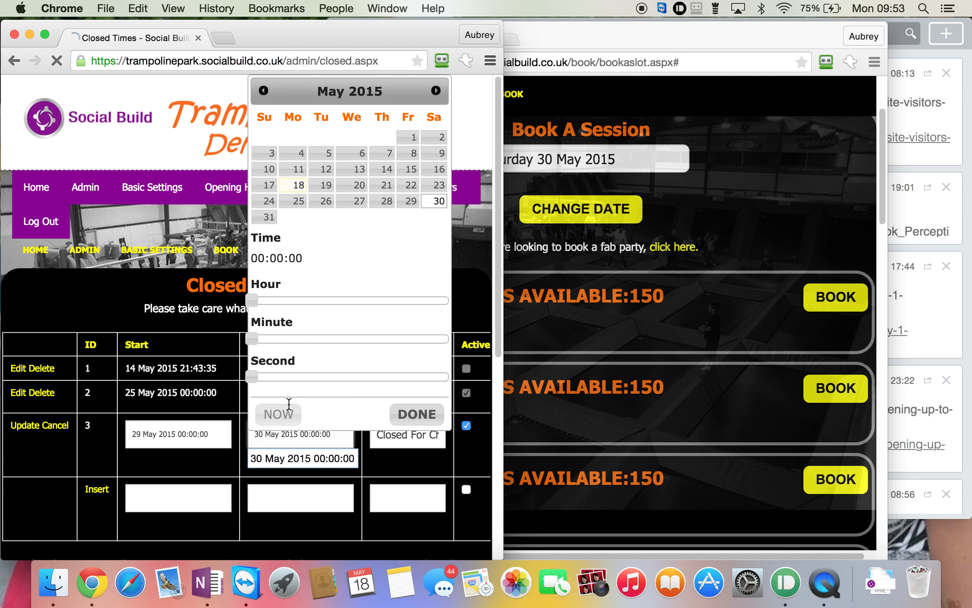
{"action": "left_click", "coordinate": [266, 217]}
{"action": "left_click", "coordinate": [405, 413]}
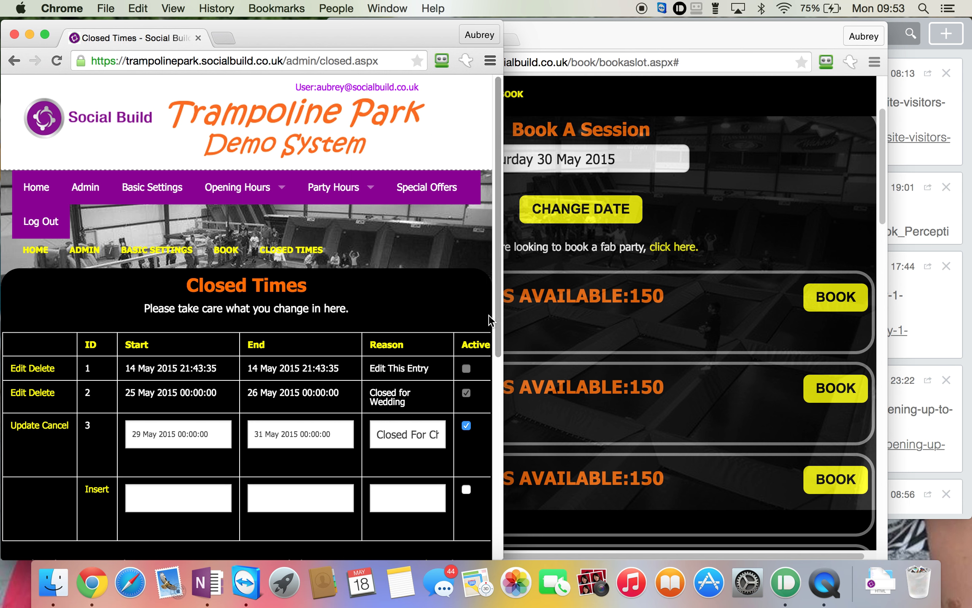
{"action": "left_click", "coordinate": [26, 427]}
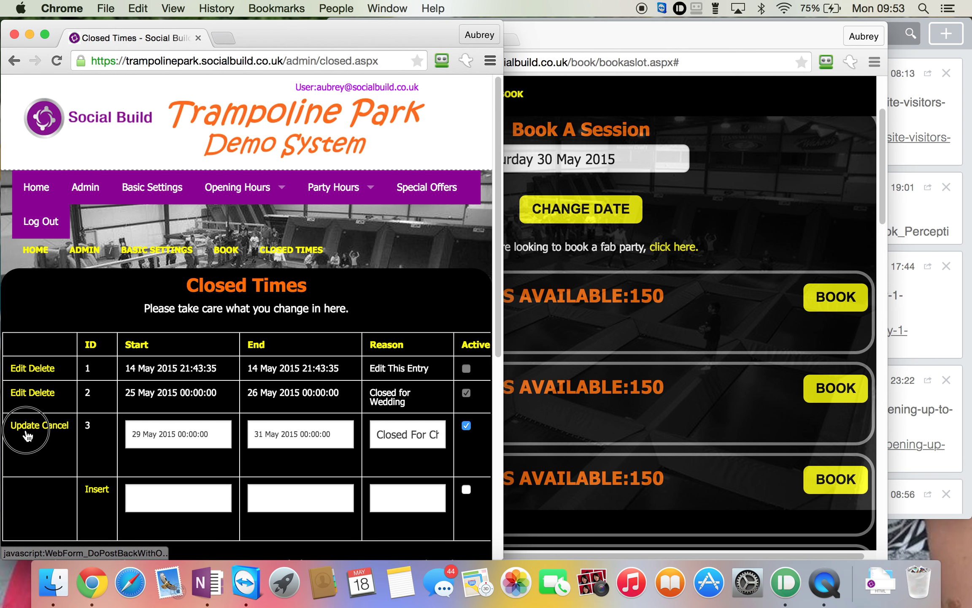
- Reload the booking page and load Saturday 30 May sessions, now showing 'Closed For Christmas'
{"action": "left_click", "coordinate": [674, 232]}
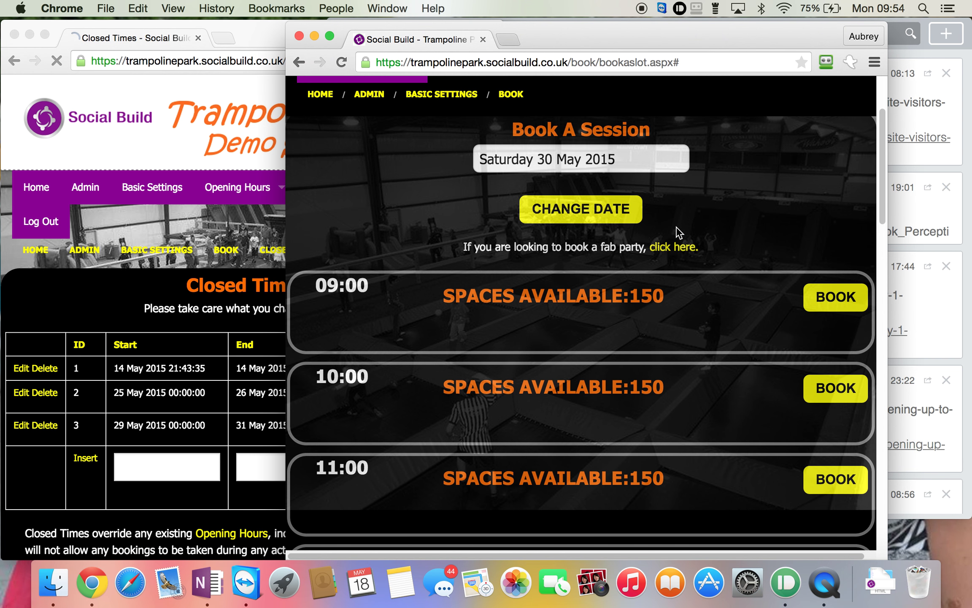
{"action": "left_click", "coordinate": [347, 62]}
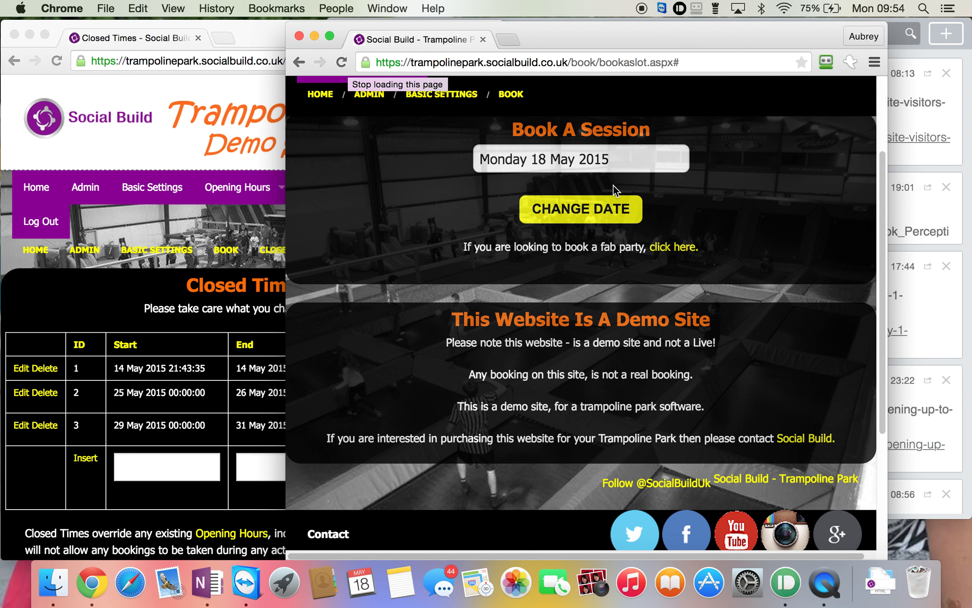
{"action": "left_click", "coordinate": [614, 157]}
{"action": "left_click", "coordinate": [662, 312]}
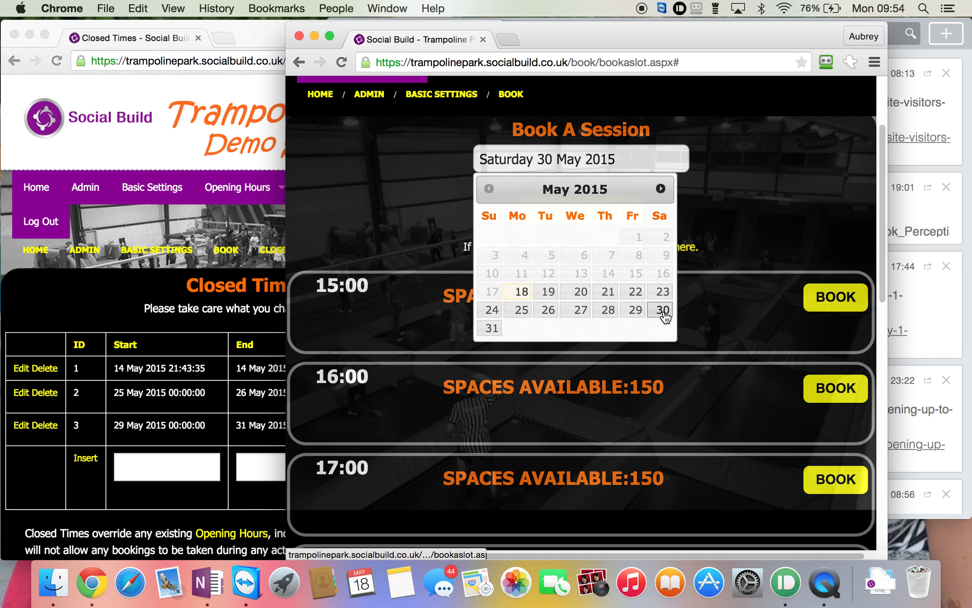
{"action": "left_click", "coordinate": [596, 223]}
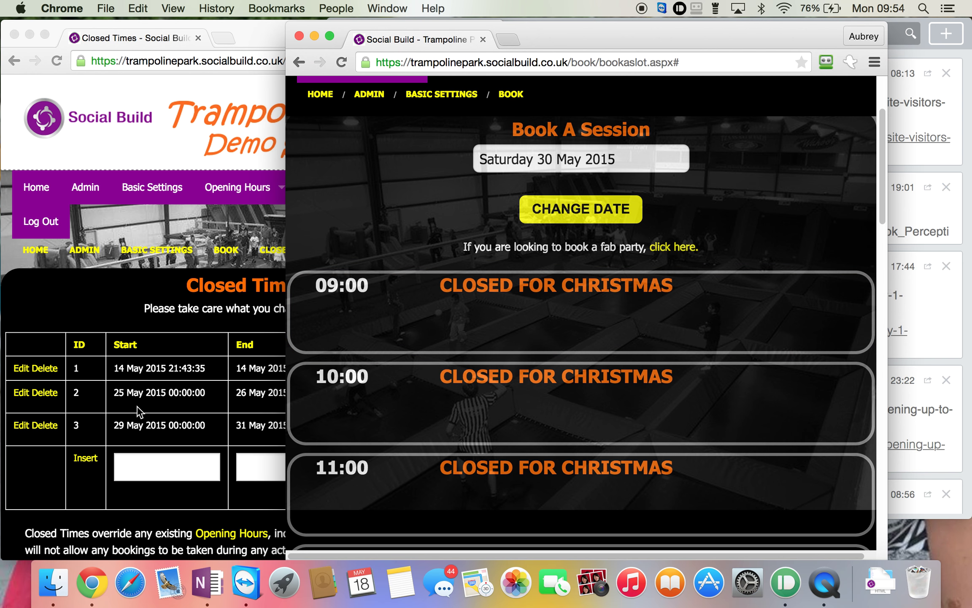
{"action": "left_click", "coordinate": [46, 469]}
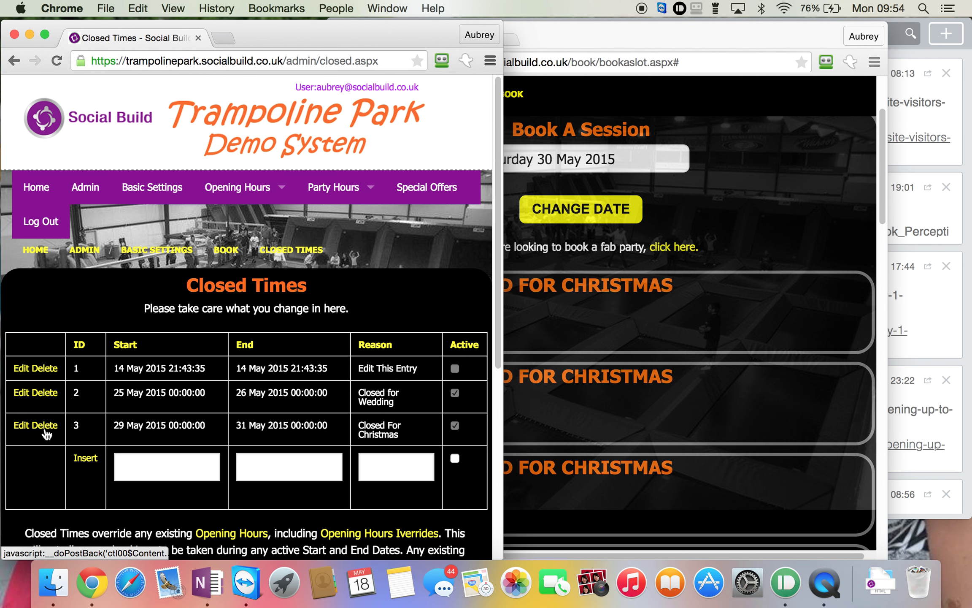
- Delete the Christmas (ID 3) and wedding (ID 2) closures and refresh the Saturday 30 May sessions
{"action": "left_click", "coordinate": [46, 431]}
{"action": "left_click", "coordinate": [47, 397]}
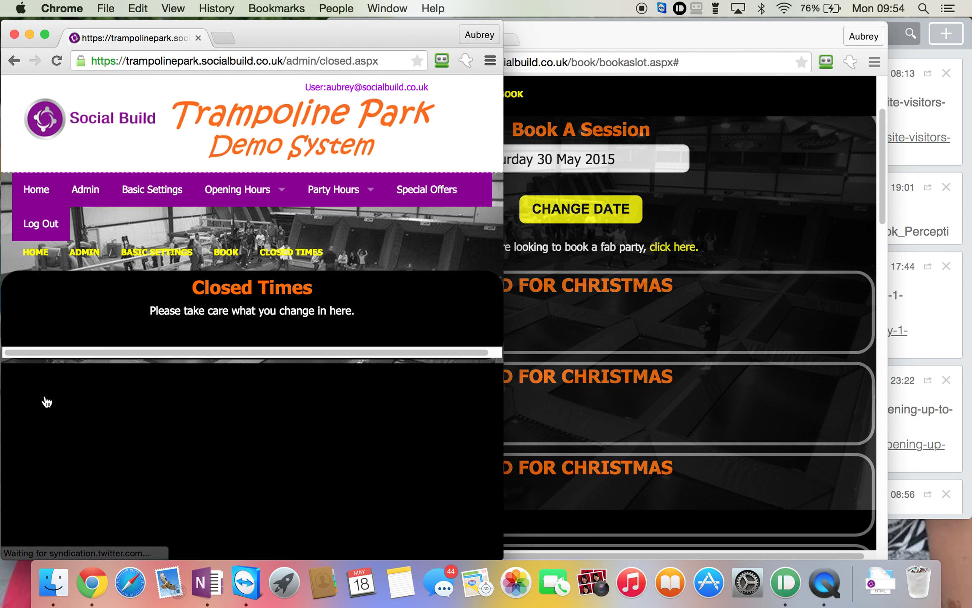
{"action": "left_click", "coordinate": [47, 401]}
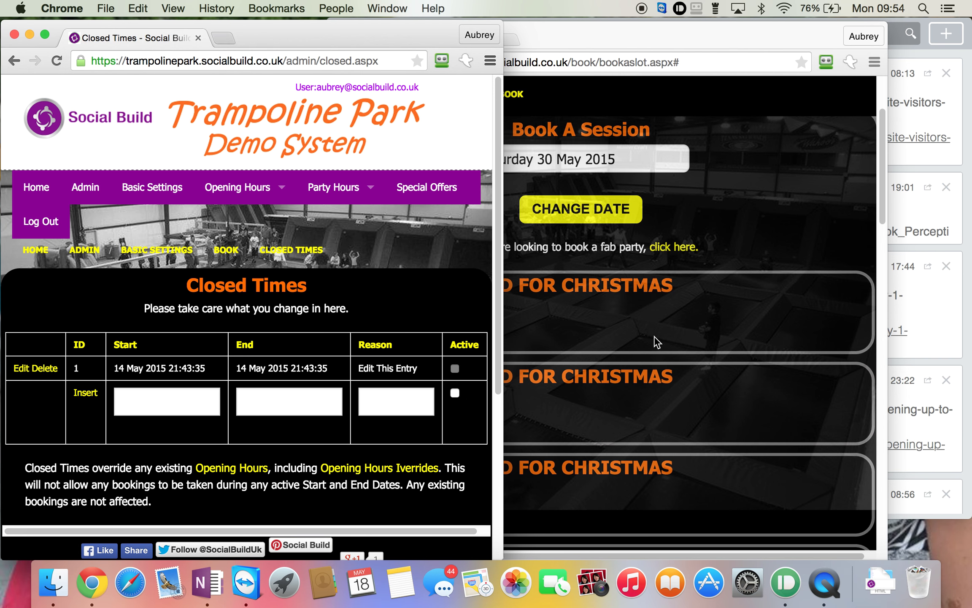
{"action": "left_click", "coordinate": [746, 244]}
{"action": "left_click", "coordinate": [582, 209]}
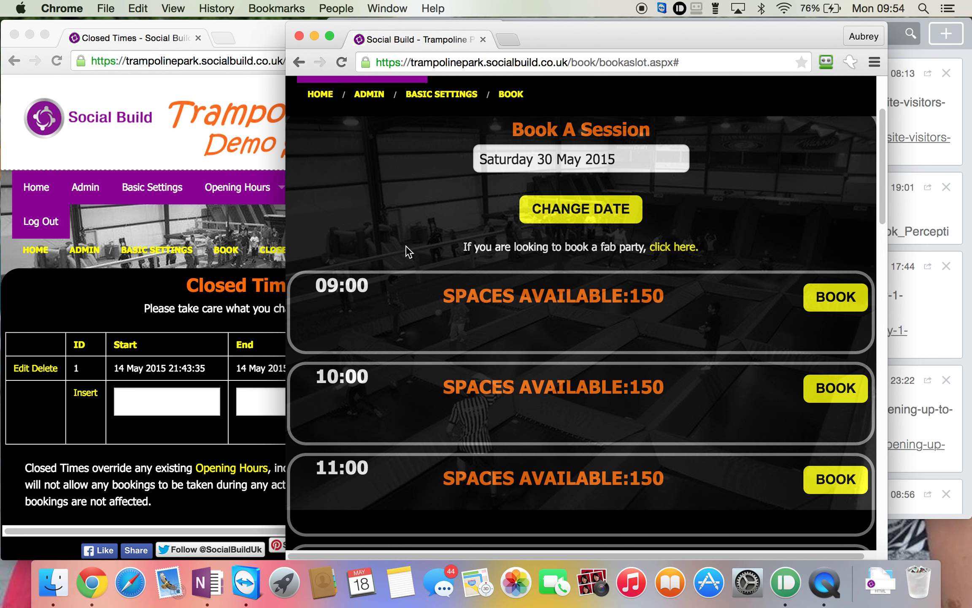
- Go to Party Hours in the admin window, showing weekday 17:00–19:00 and weekend 10:00–18:00 parties
{"action": "left_click", "coordinate": [17, 298]}
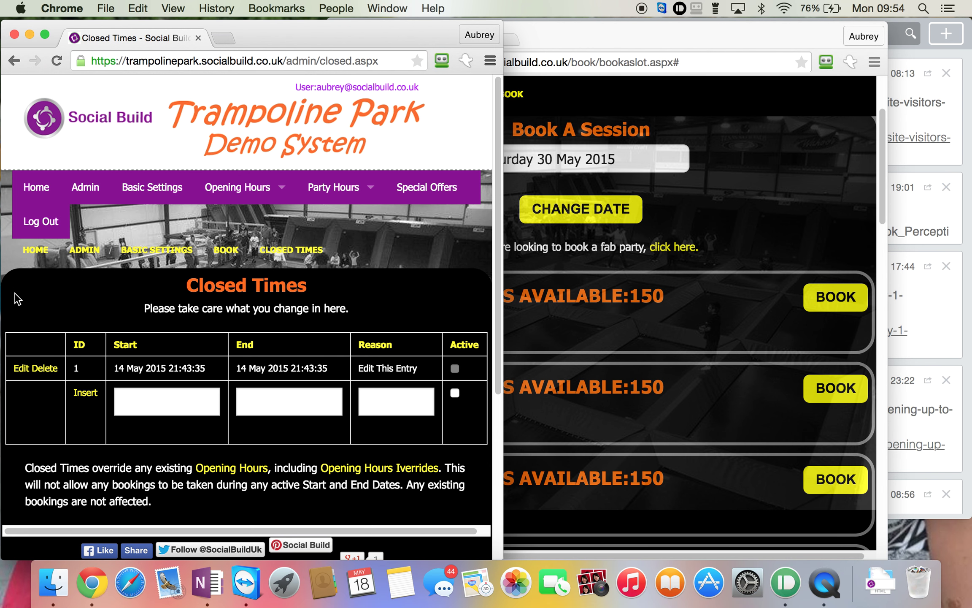
{"action": "mouse_move", "coordinate": [285, 206]}
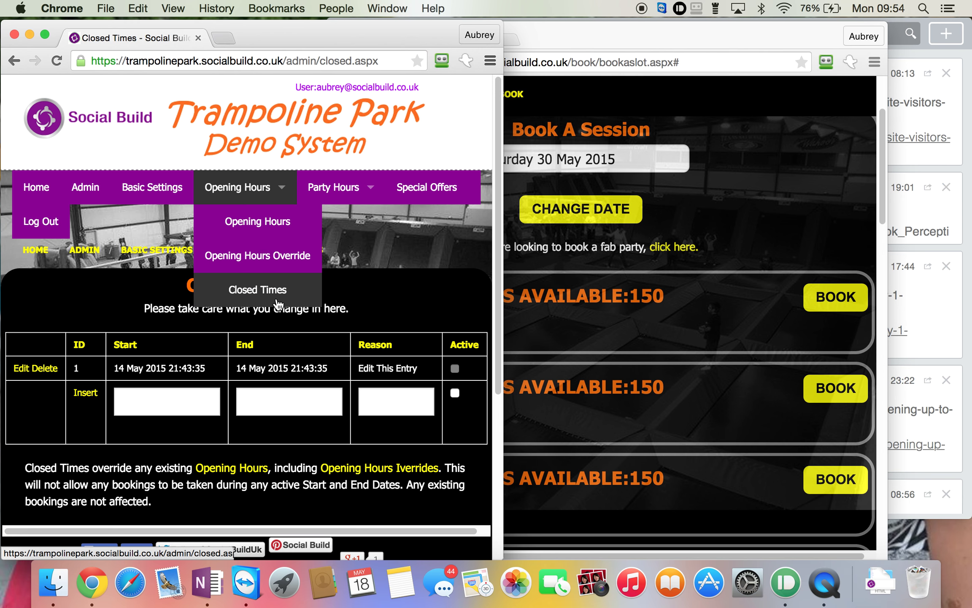
{"action": "mouse_move", "coordinate": [372, 192]}
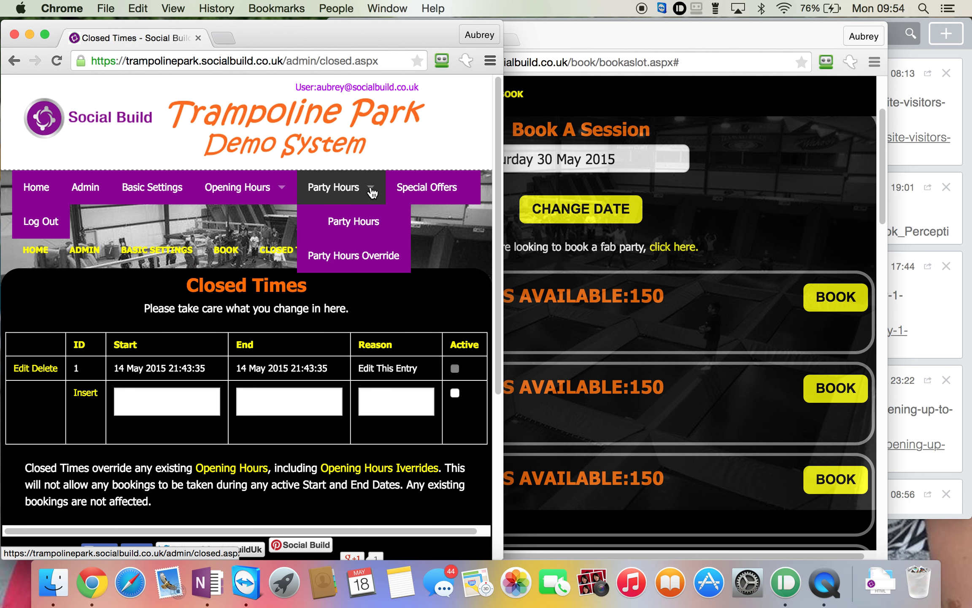
{"action": "left_click", "coordinate": [371, 221]}
{"action": "left_click", "coordinate": [379, 246]}
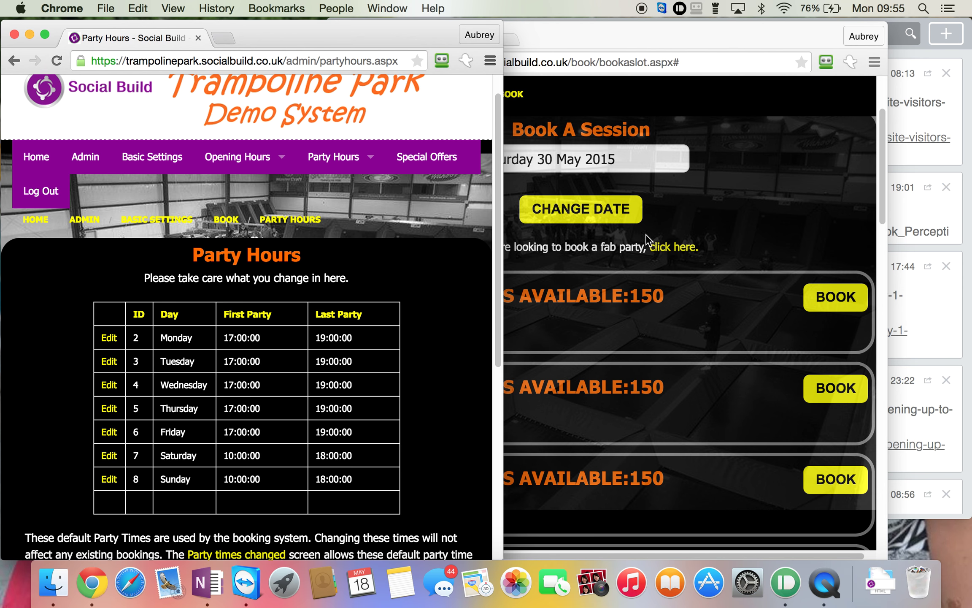
- Switch the booking page to Book A Party for Saturday 30 May and review its 10:00–18:00 slots
{"action": "left_click", "coordinate": [758, 231]}
{"action": "left_click", "coordinate": [696, 248]}
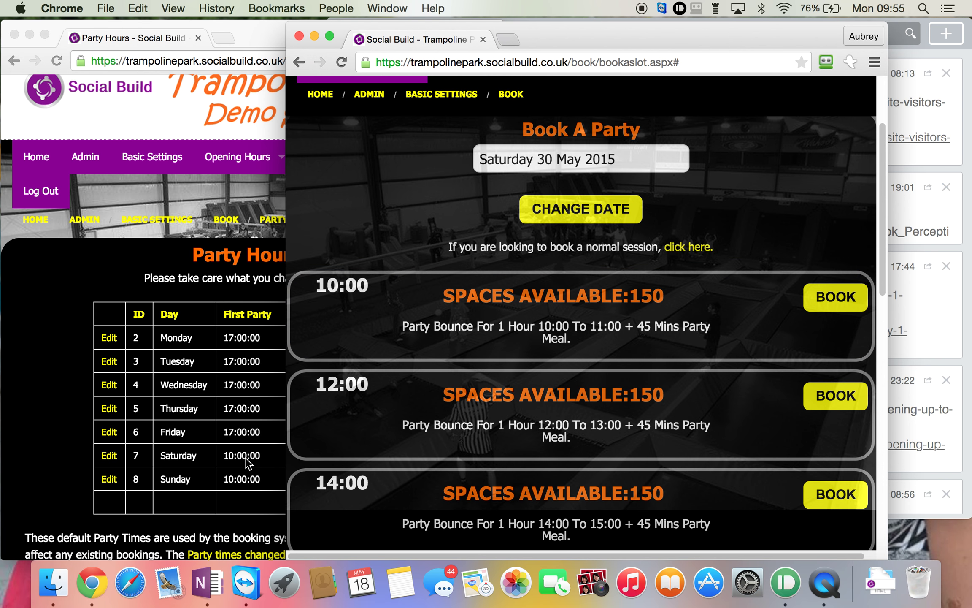
{"action": "left_click_drag", "start_coordinate": [514, 30], "coordinate": [558, 28]}
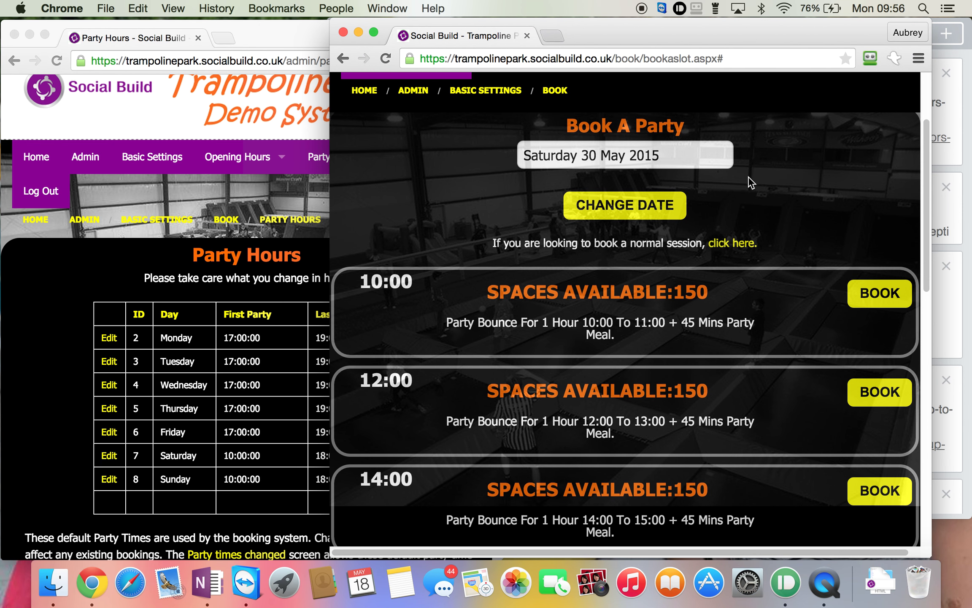
{"action": "scroll", "coordinate": [764, 201], "scroll_direction": "down", "scroll_amount": 8}
{"action": "scroll", "coordinate": [764, 202], "scroll_direction": "down", "scroll_amount": 3}
{"action": "scroll", "coordinate": [331, 366], "scroll_direction": "up", "scroll_amount": 1}
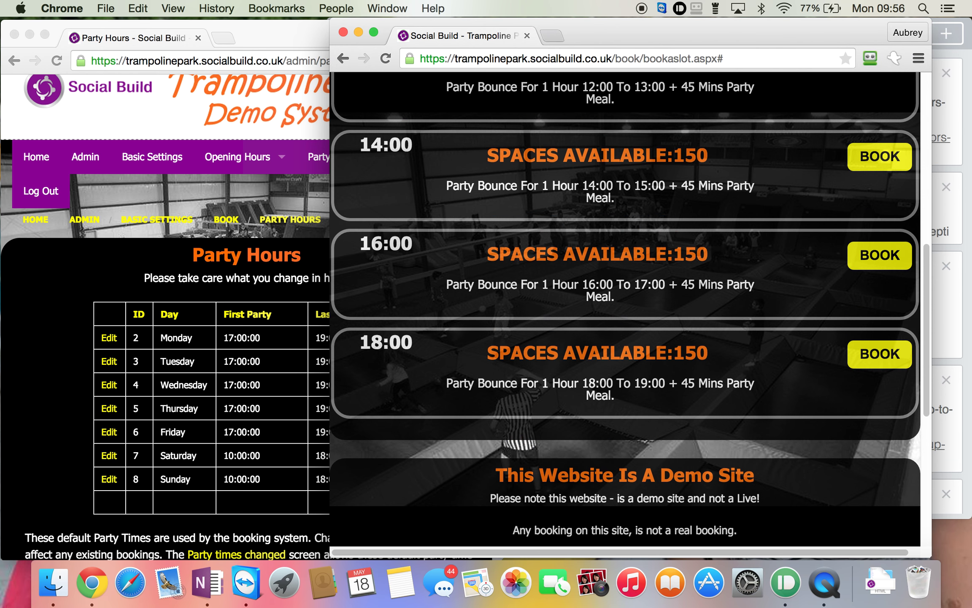
{"action": "scroll", "coordinate": [625, 304], "scroll_direction": "up", "scroll_amount": 5}
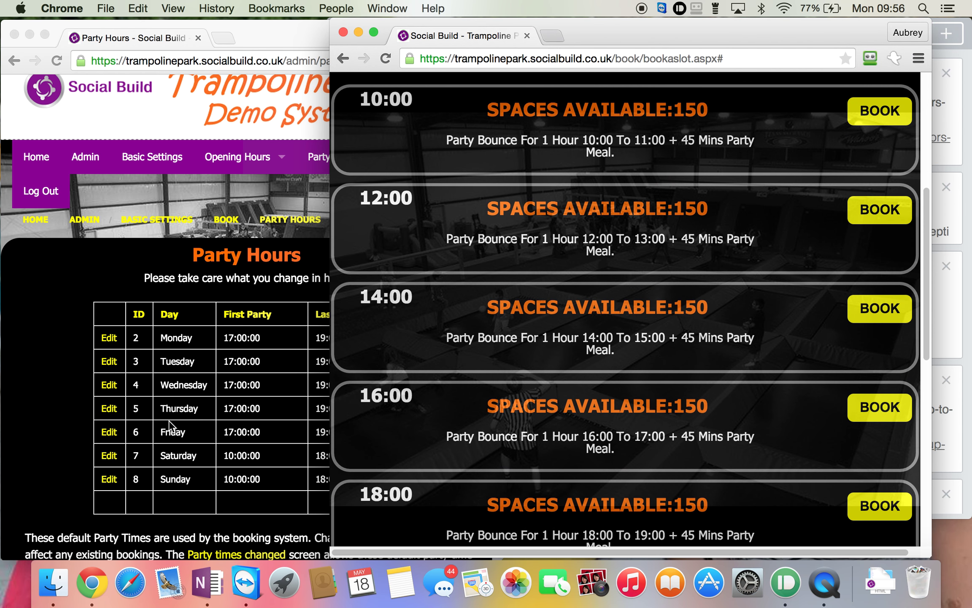
- Update Saturday's party hours to first party 09:00:00, keeping last party at 18:00:00
{"action": "left_click", "coordinate": [109, 456]}
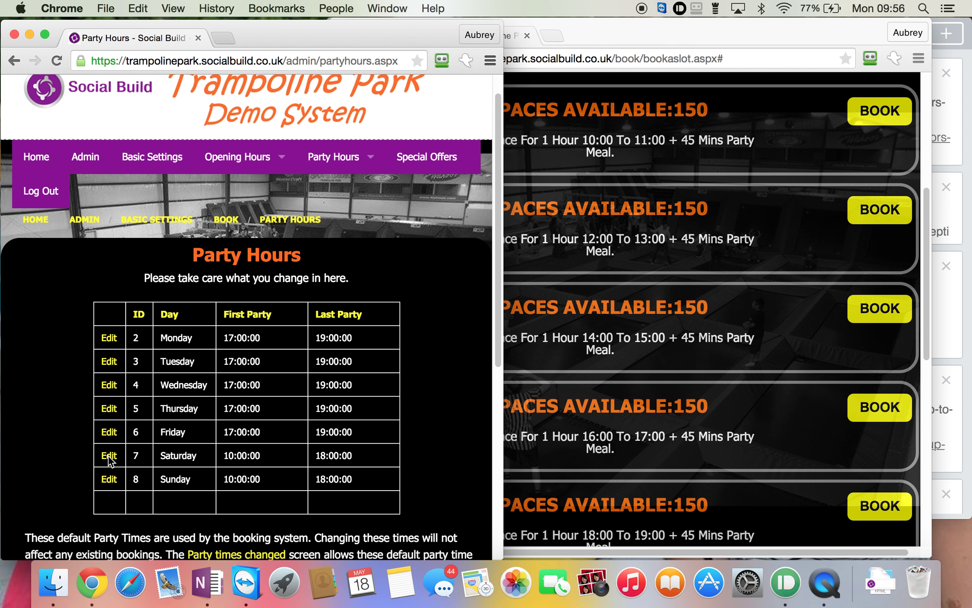
{"action": "left_click", "coordinate": [109, 457]}
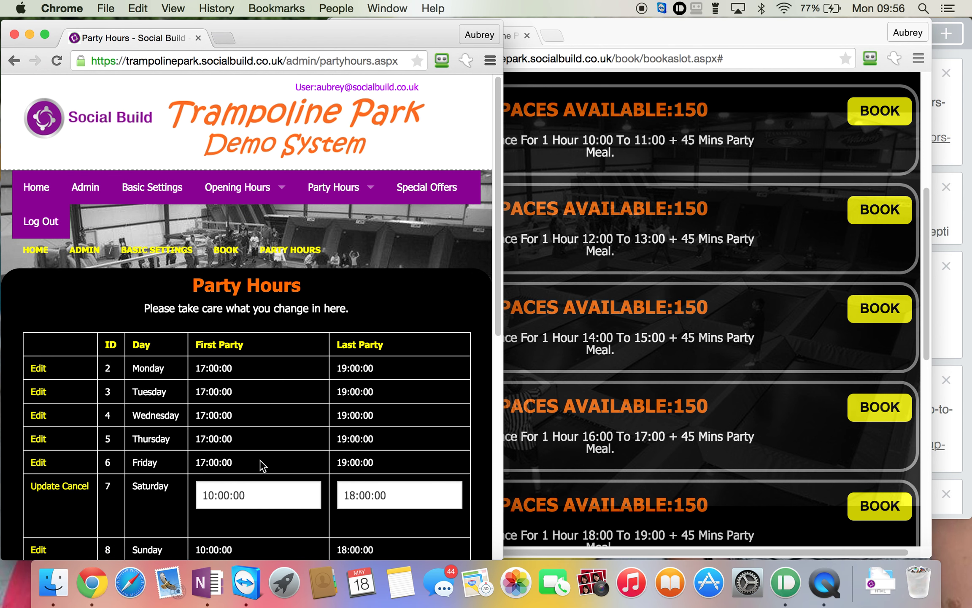
{"action": "left_click", "coordinate": [224, 495]}
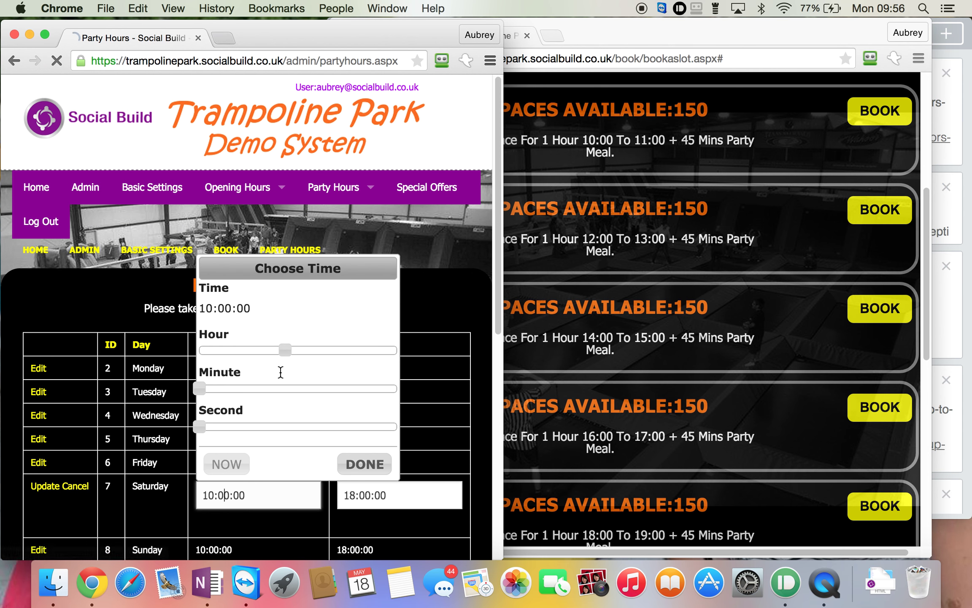
{"action": "left_click", "coordinate": [321, 347]}
{"action": "left_click_drag", "start_coordinate": [322, 347], "coordinate": [340, 350]}
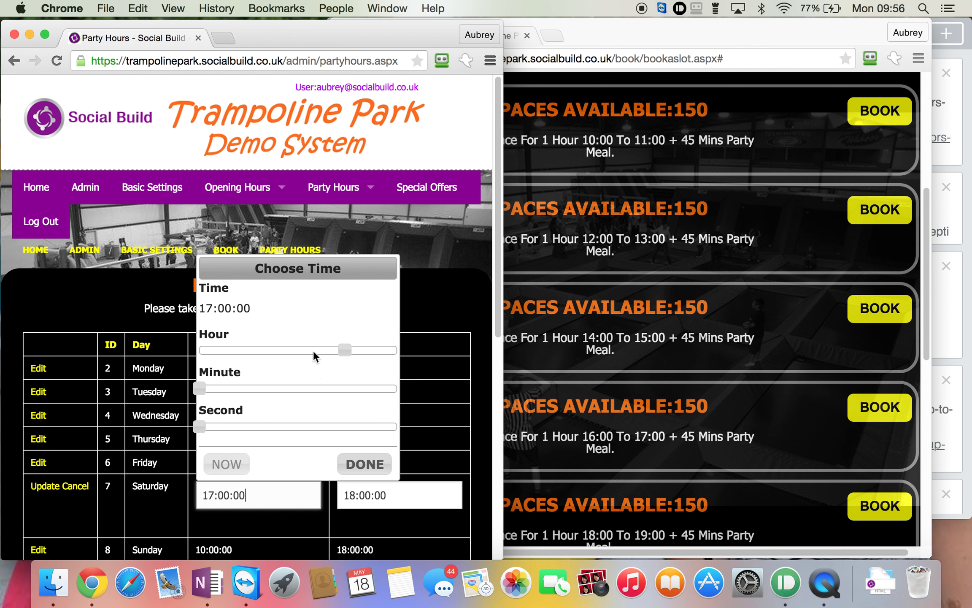
{"action": "left_click", "coordinate": [272, 349]}
{"action": "left_click_drag", "start_coordinate": [271, 274], "coordinate": [353, 263]}
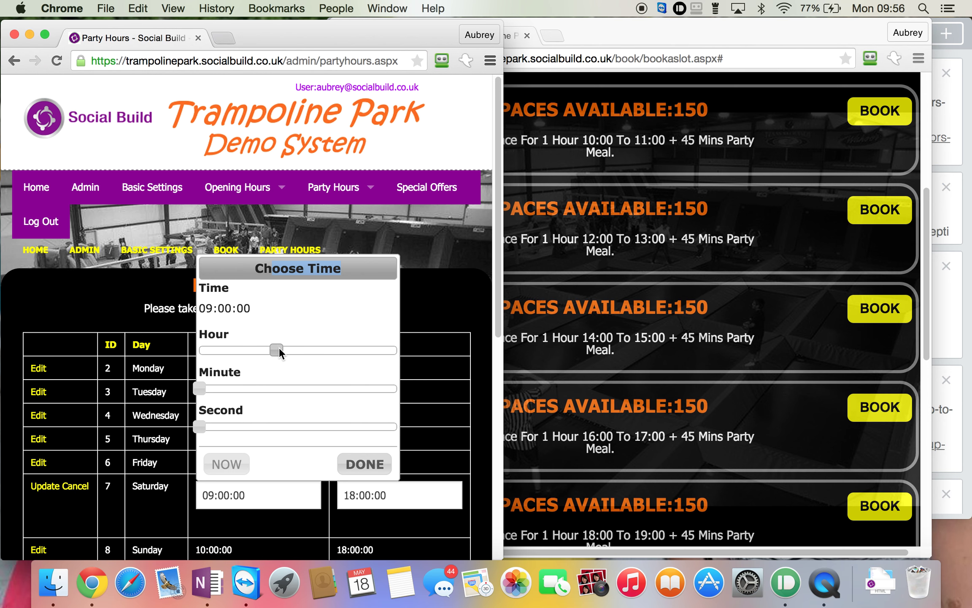
{"action": "left_click", "coordinate": [366, 464]}
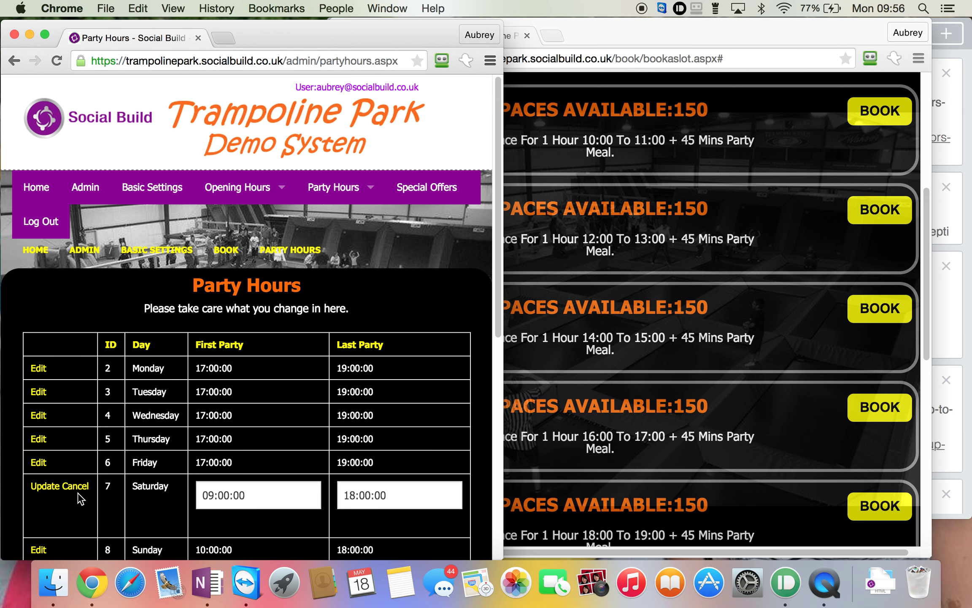
{"action": "left_click", "coordinate": [53, 490]}
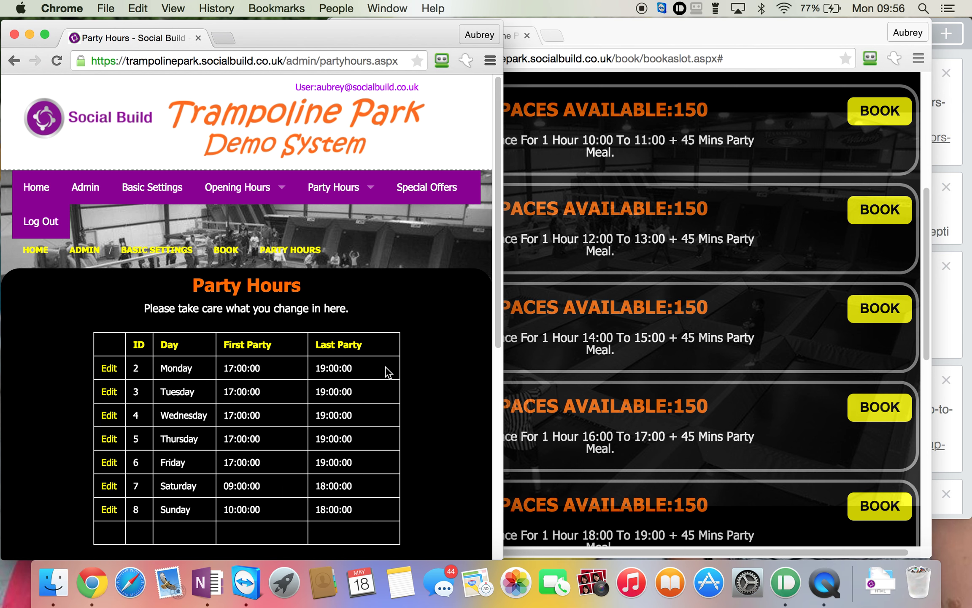
- Refresh the Saturday 30 May party slots and check they now start at 09:00
{"action": "left_click", "coordinate": [723, 161]}
{"action": "scroll", "coordinate": [723, 160], "scroll_direction": "up", "scroll_amount": 5}
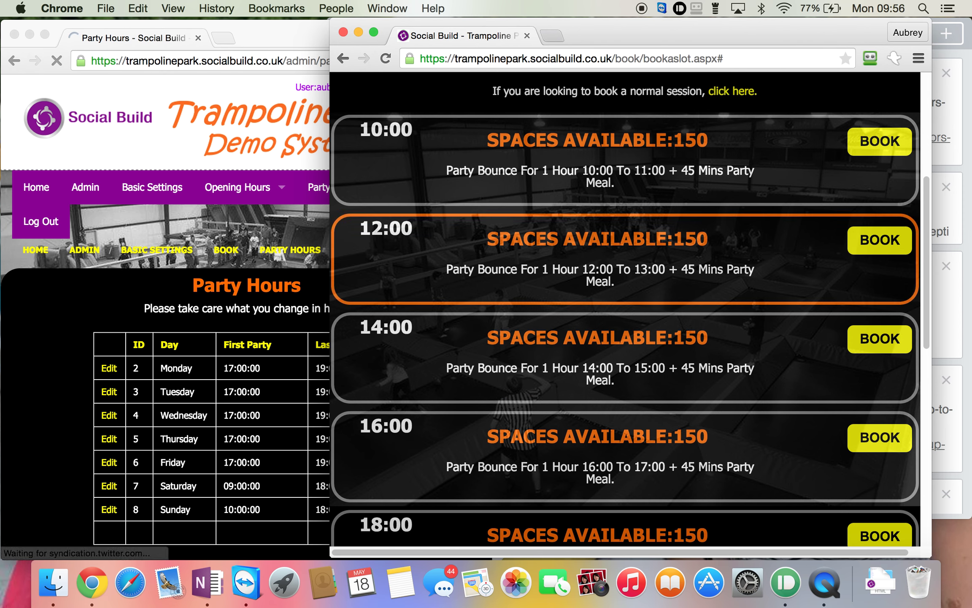
{"action": "scroll", "coordinate": [625, 295], "scroll_direction": "up", "scroll_amount": 3}
{"action": "left_click", "coordinate": [629, 206]}
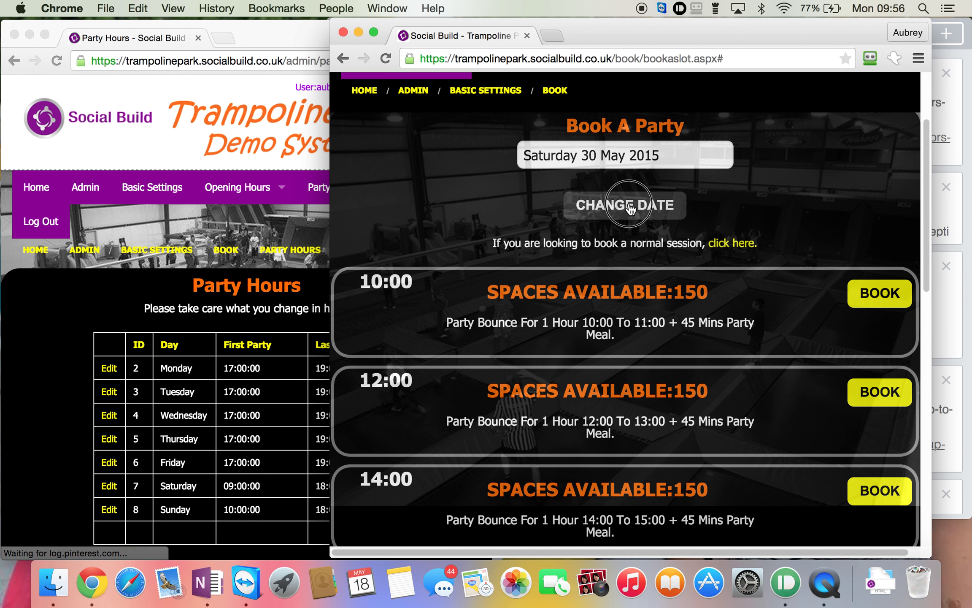
{"action": "scroll", "coordinate": [631, 208], "scroll_direction": "down", "scroll_amount": 4}
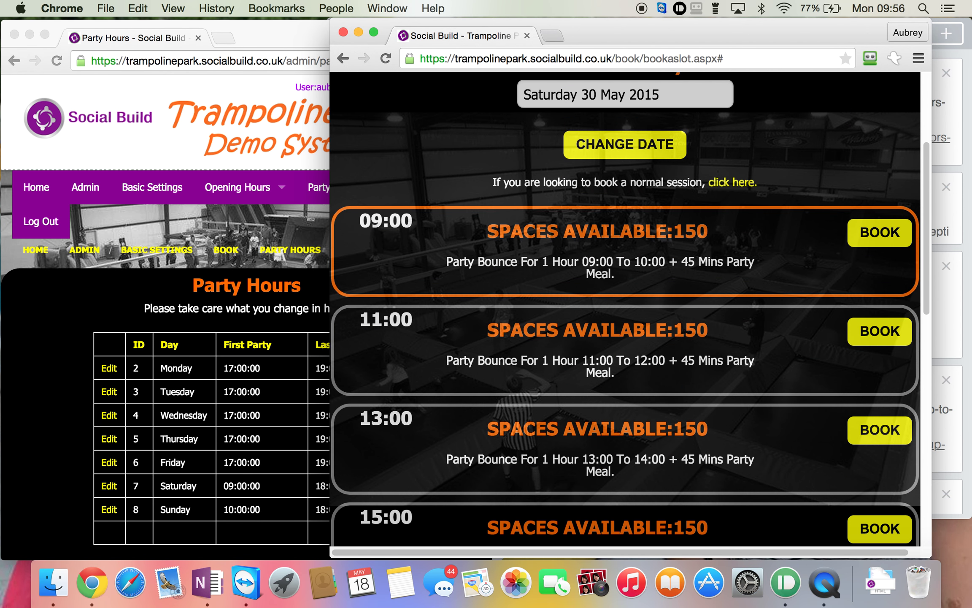
{"action": "scroll", "coordinate": [624, 245], "scroll_direction": "down", "scroll_amount": 7}
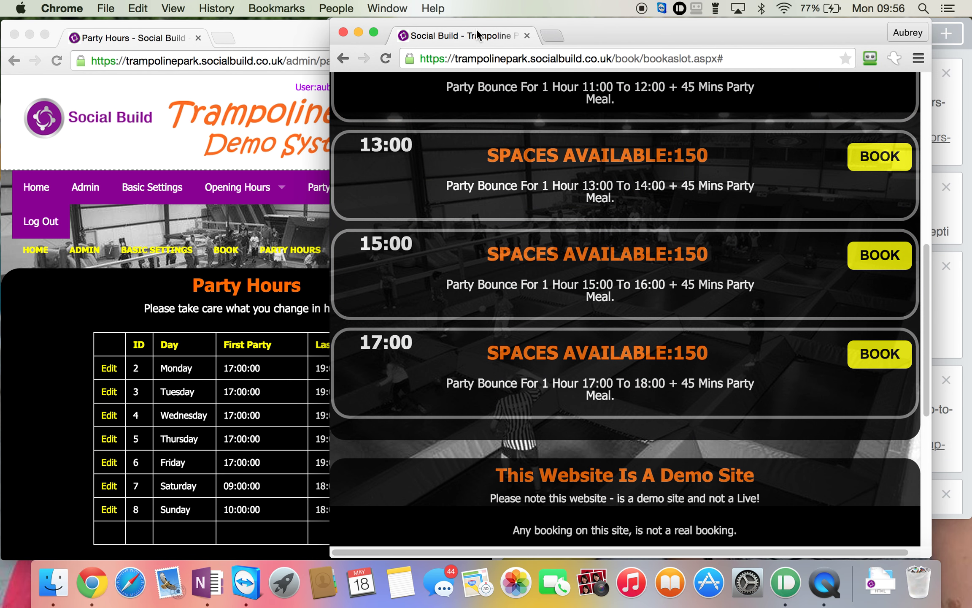
{"action": "left_click_drag", "start_coordinate": [579, 27], "coordinate": [692, 37]}
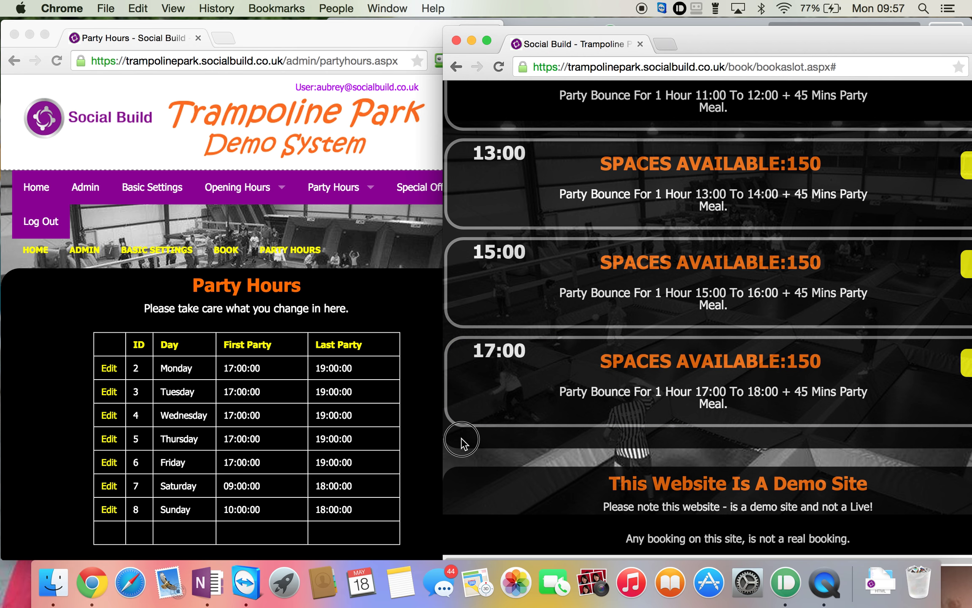
{"action": "scroll", "coordinate": [463, 439], "scroll_direction": "up", "scroll_amount": 5}
{"action": "scroll", "coordinate": [464, 435], "scroll_direction": "up", "scroll_amount": 4}
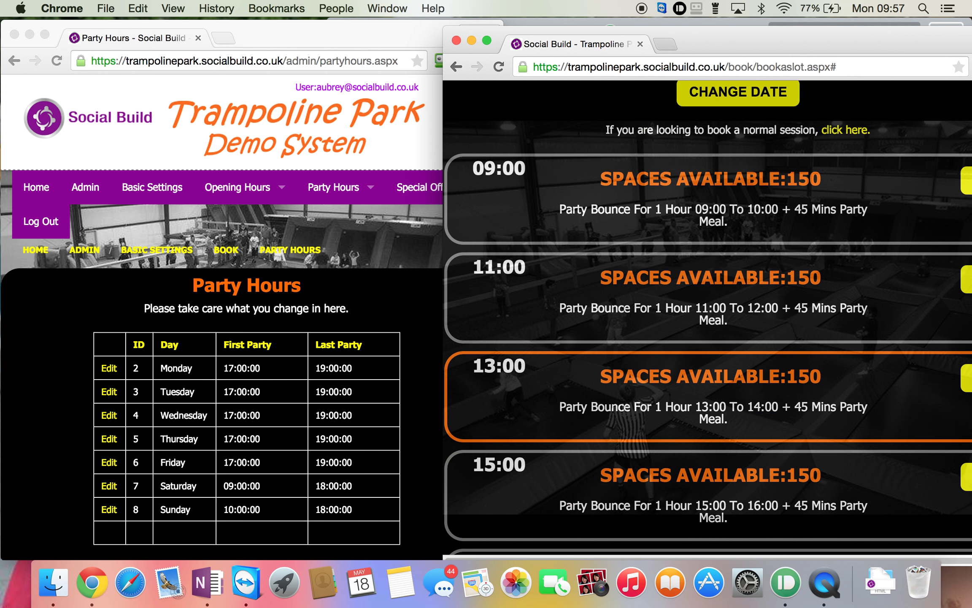
{"action": "scroll", "coordinate": [464, 434], "scroll_direction": "down", "scroll_amount": 5}
{"action": "scroll", "coordinate": [464, 434], "scroll_direction": "down", "scroll_amount": 5}
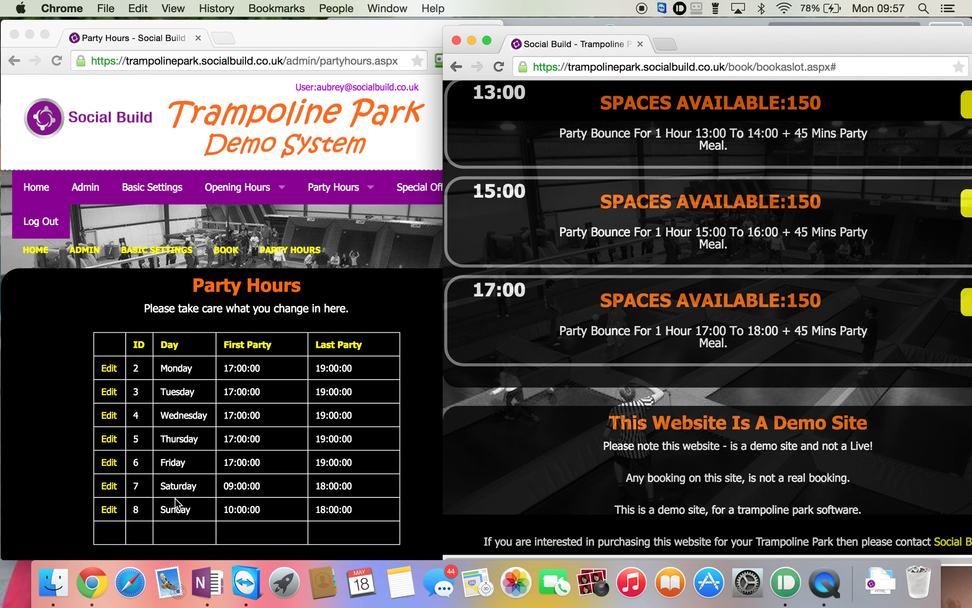
- Open the Party Hours Override admin page, which lists the Thu 14 May 2015 override
{"action": "left_click", "coordinate": [350, 185]}
{"action": "mouse_move", "coordinate": [375, 195]}
{"action": "left_click", "coordinate": [363, 255]}
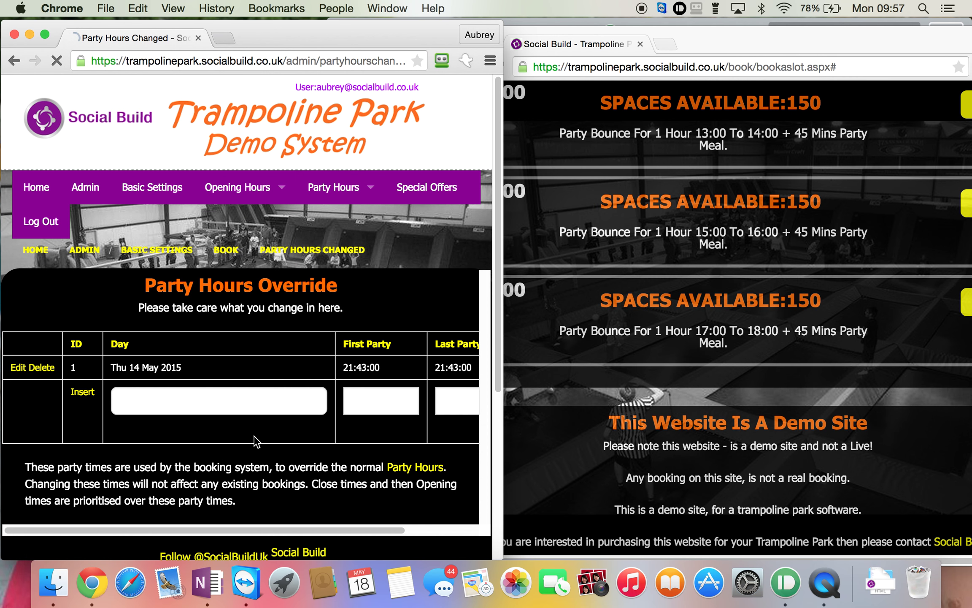
{"action": "left_click", "coordinate": [195, 393]}
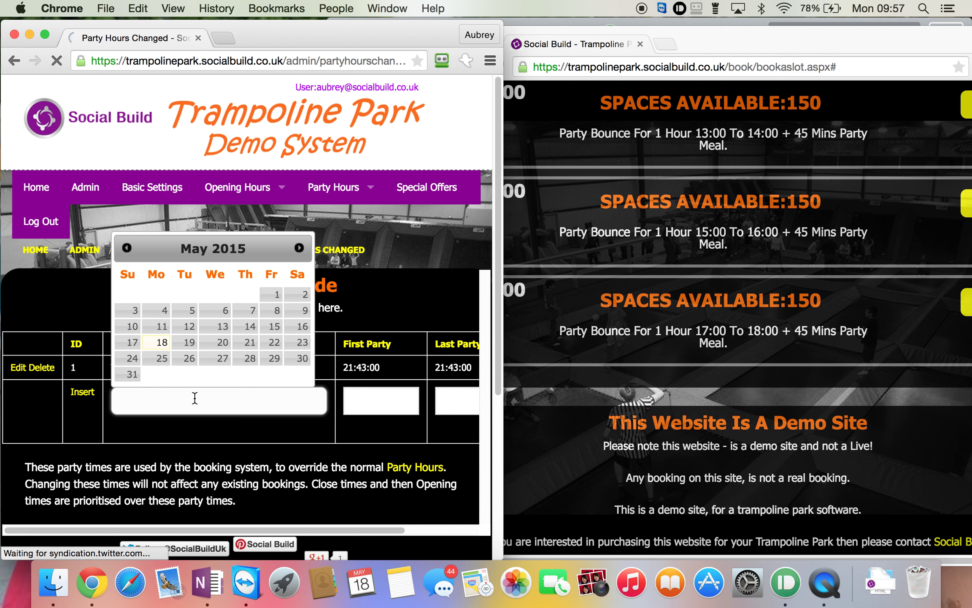
- On Party Hours Override, pick Monday 25 May 2015 as the override day
{"action": "left_click", "coordinate": [347, 196]}
{"action": "left_click", "coordinate": [342, 226]}
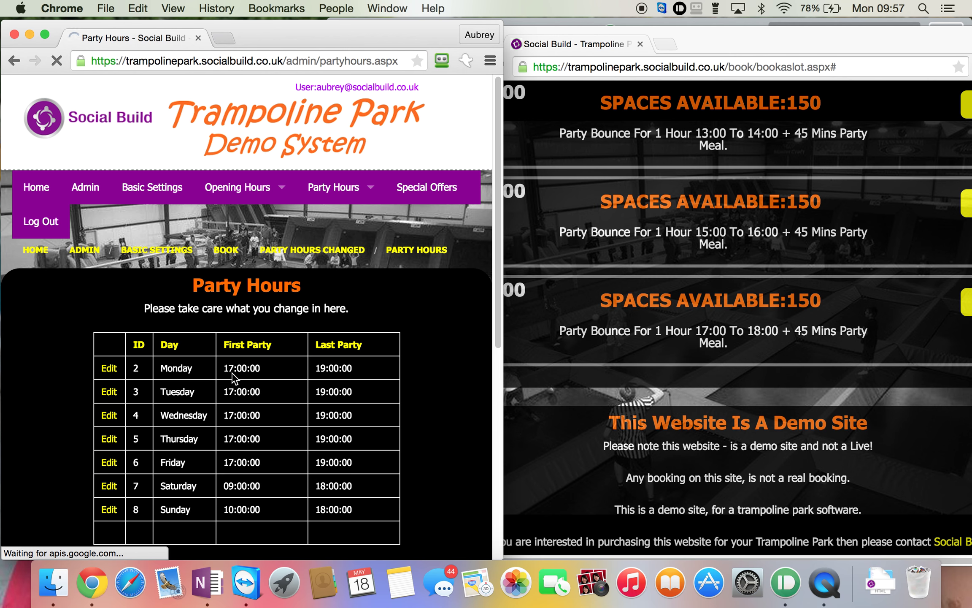
{"action": "left_click", "coordinate": [352, 200]}
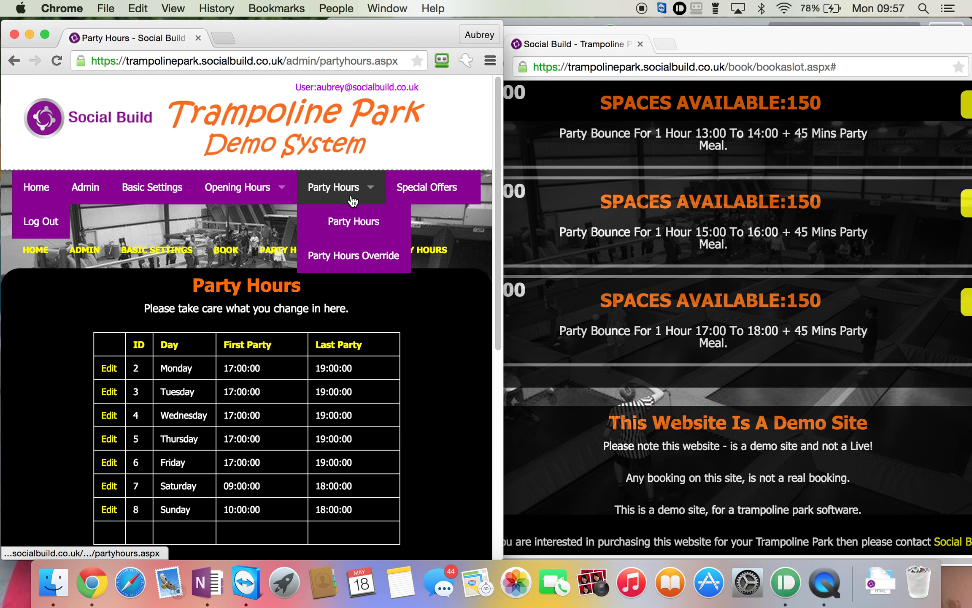
{"action": "left_click", "coordinate": [338, 254]}
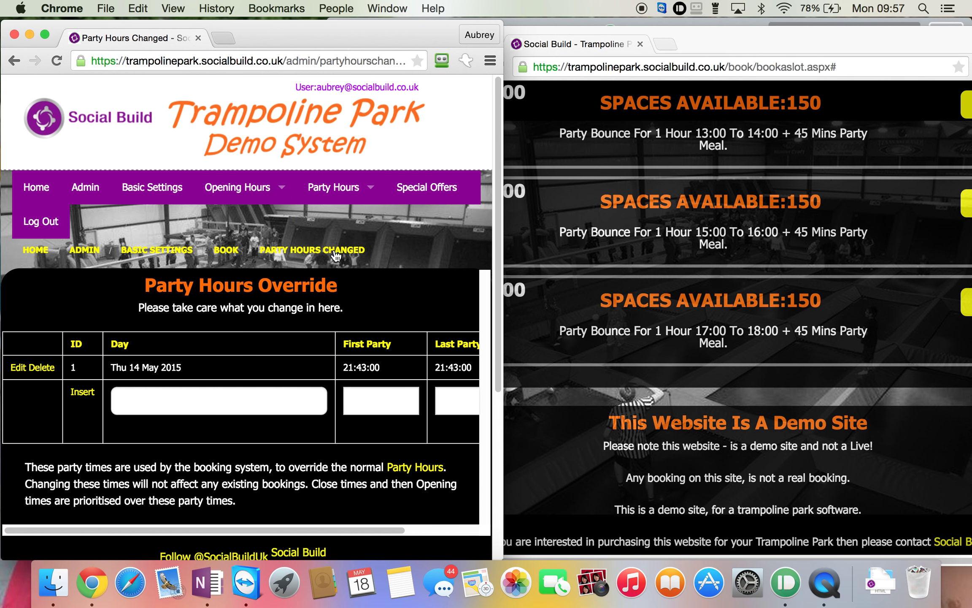
{"action": "left_click", "coordinate": [201, 403]}
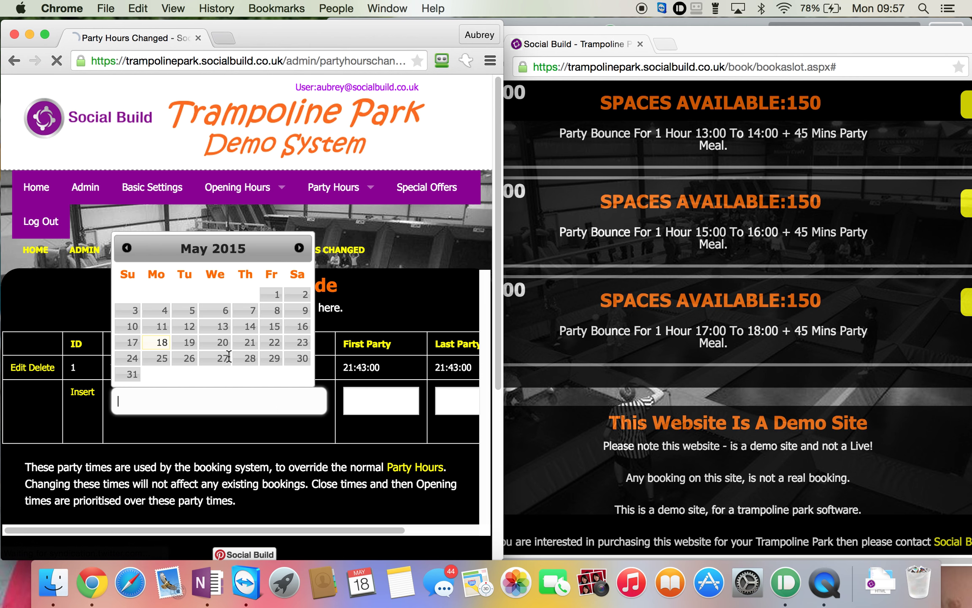
{"action": "left_click", "coordinate": [159, 361]}
- Set first party 10:00 and last party 19:00, mark it Active, and insert the override
{"action": "left_click", "coordinate": [360, 400]}
{"action": "mouse_move", "coordinate": [363, 256]}
{"action": "left_mouse_down"}
{"action": "mouse_move", "coordinate": [395, 258]}
{"action": "mouse_move", "coordinate": [378, 260]}
{"action": "left_mouse_up"}
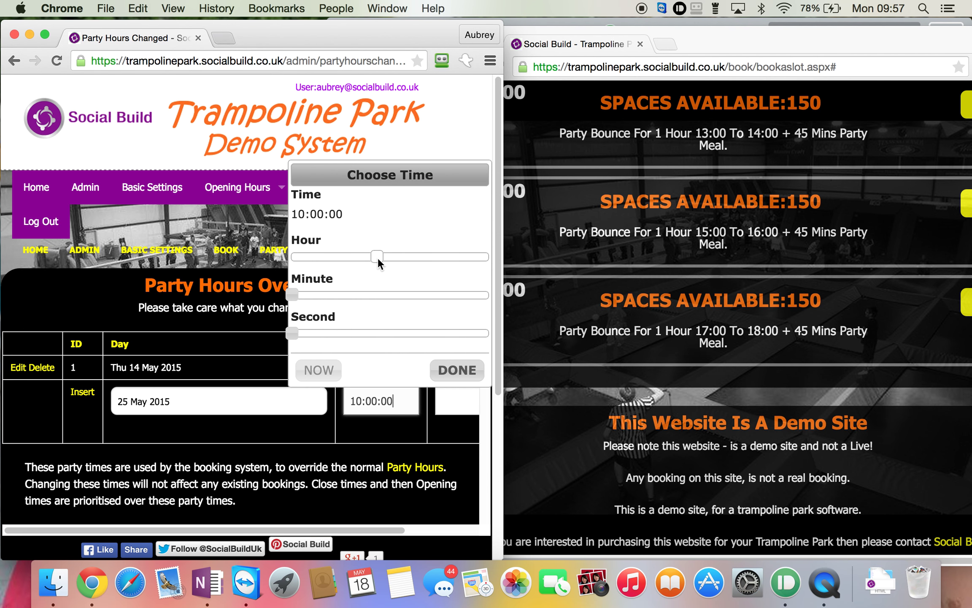
{"action": "left_click", "coordinate": [457, 370]}
{"action": "left_click", "coordinate": [451, 412]}
{"action": "double_click", "coordinate": [433, 262]}
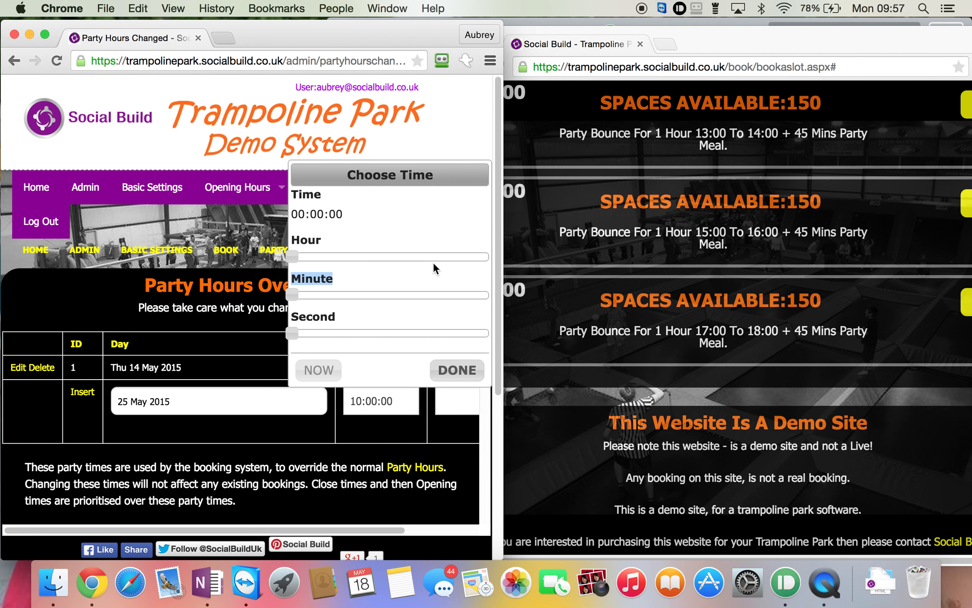
{"action": "left_click", "coordinate": [443, 257]}
{"action": "left_click_drag", "start_coordinate": [445, 257], "coordinate": [456, 258]}
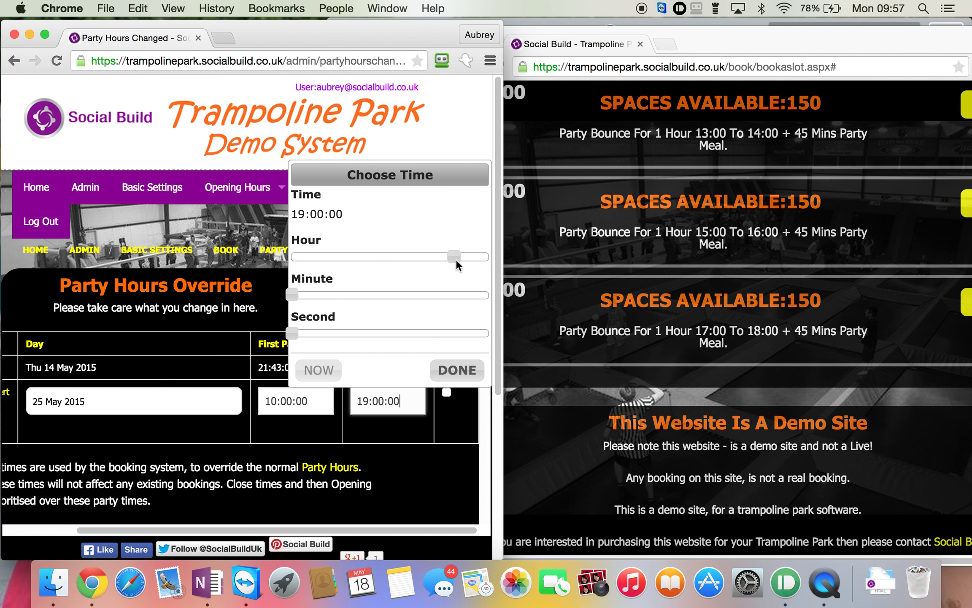
{"action": "left_click", "coordinate": [454, 371]}
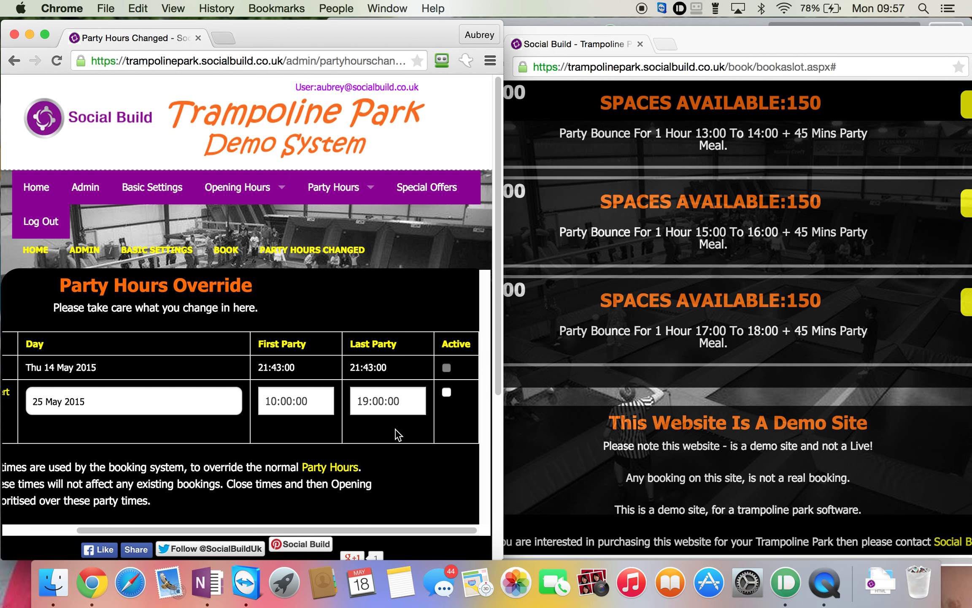
{"action": "left_click", "coordinate": [447, 392]}
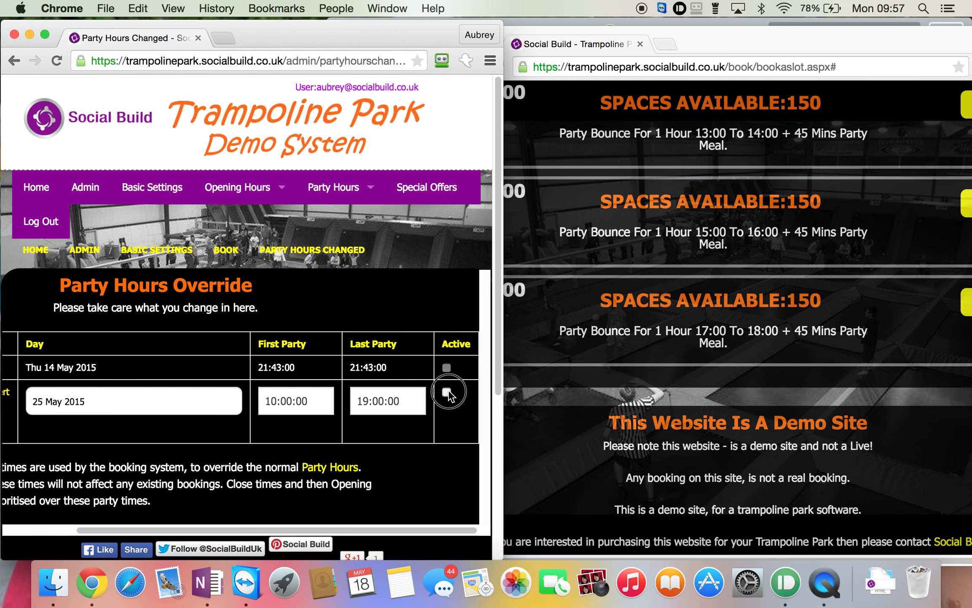
{"action": "left_click_drag", "start_coordinate": [135, 530], "coordinate": [50, 524]}
{"action": "left_click", "coordinate": [80, 393]}
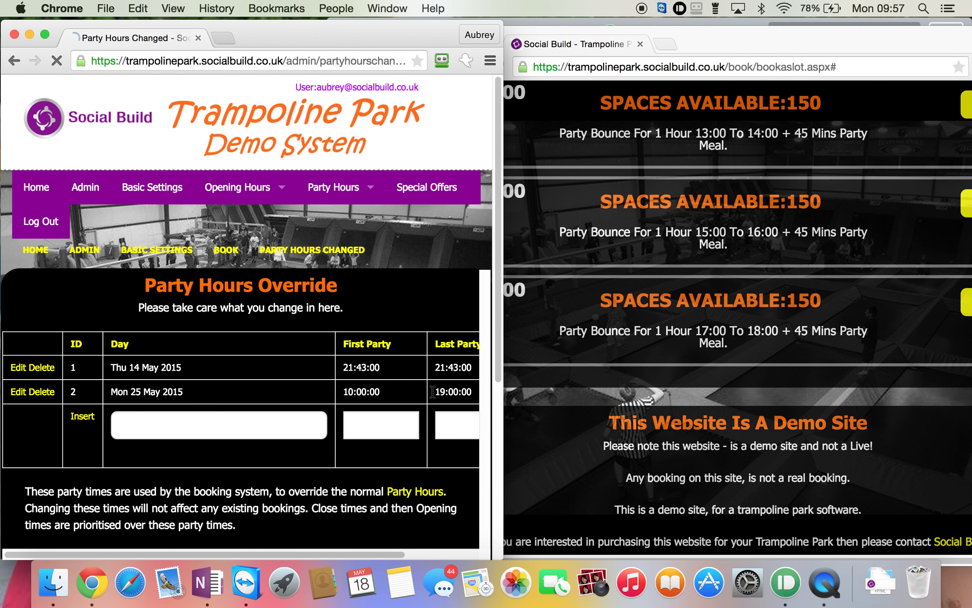
- Load Monday 25 May 2015 on the party booking page and review the 10:00–18:00 slots
{"action": "left_click", "coordinate": [885, 392]}
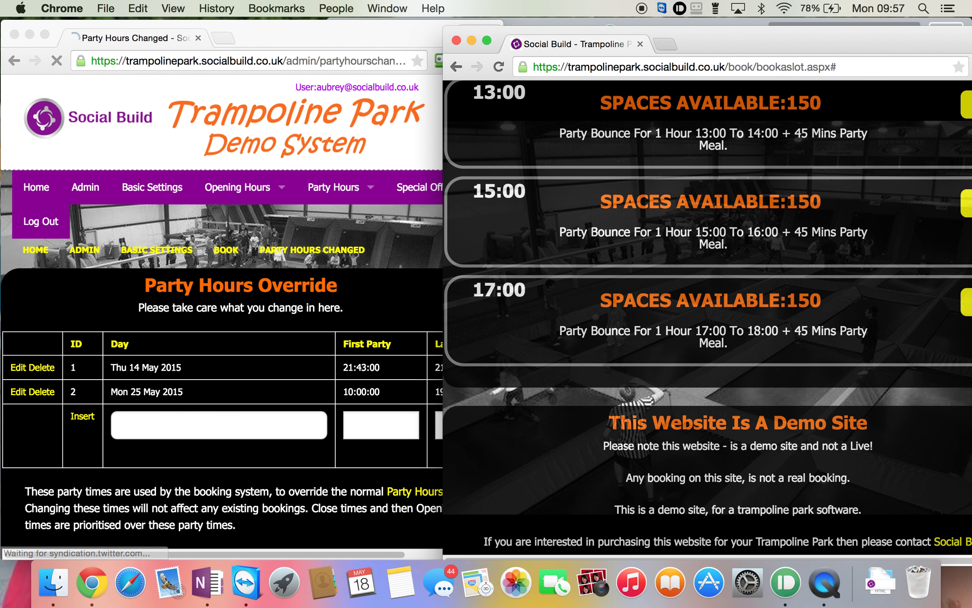
{"action": "scroll", "coordinate": [886, 390], "scroll_direction": "up", "scroll_amount": 10}
{"action": "scroll", "coordinate": [886, 391], "scroll_direction": "up", "scroll_amount": 3}
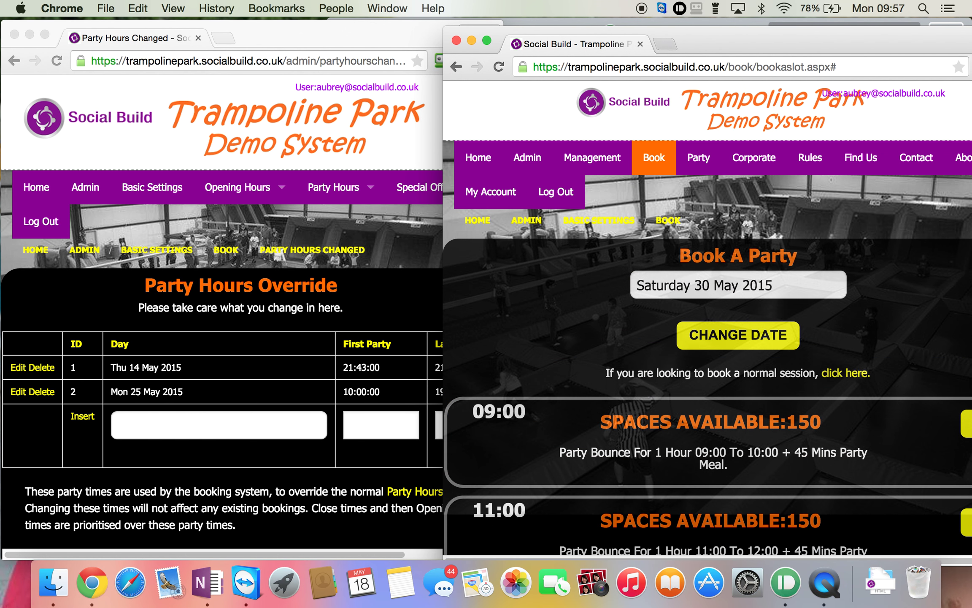
{"action": "left_click", "coordinate": [817, 286]}
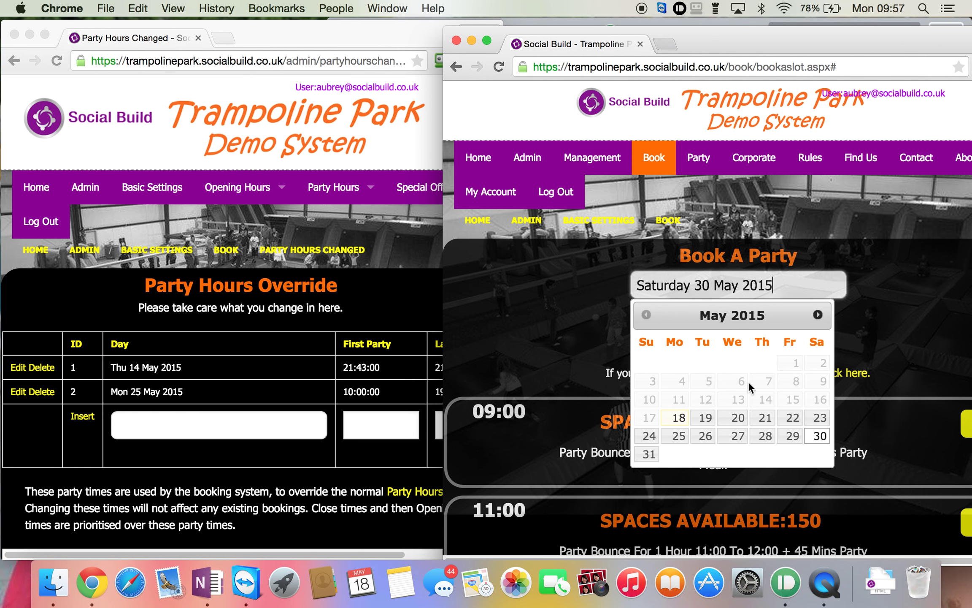
{"action": "left_click", "coordinate": [678, 436]}
{"action": "left_click", "coordinate": [698, 337]}
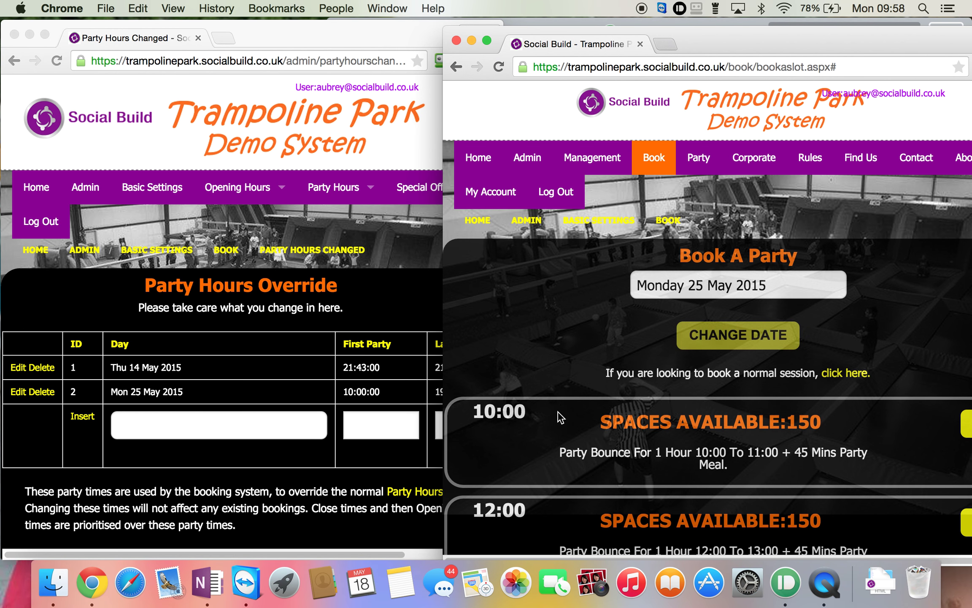
{"action": "scroll", "coordinate": [576, 366], "scroll_direction": "down", "scroll_amount": 8}
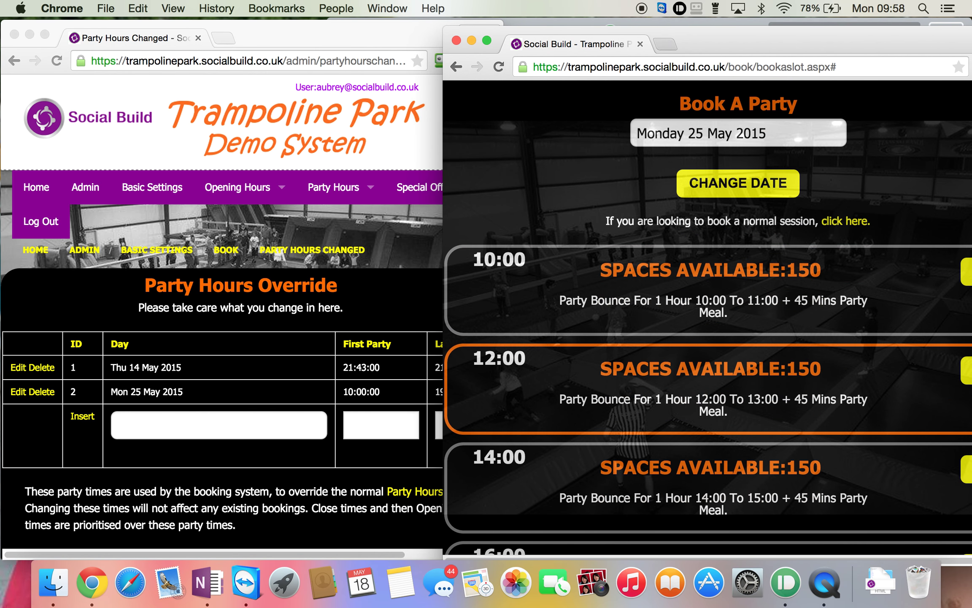
{"action": "scroll", "coordinate": [471, 370], "scroll_direction": "down", "scroll_amount": 4}
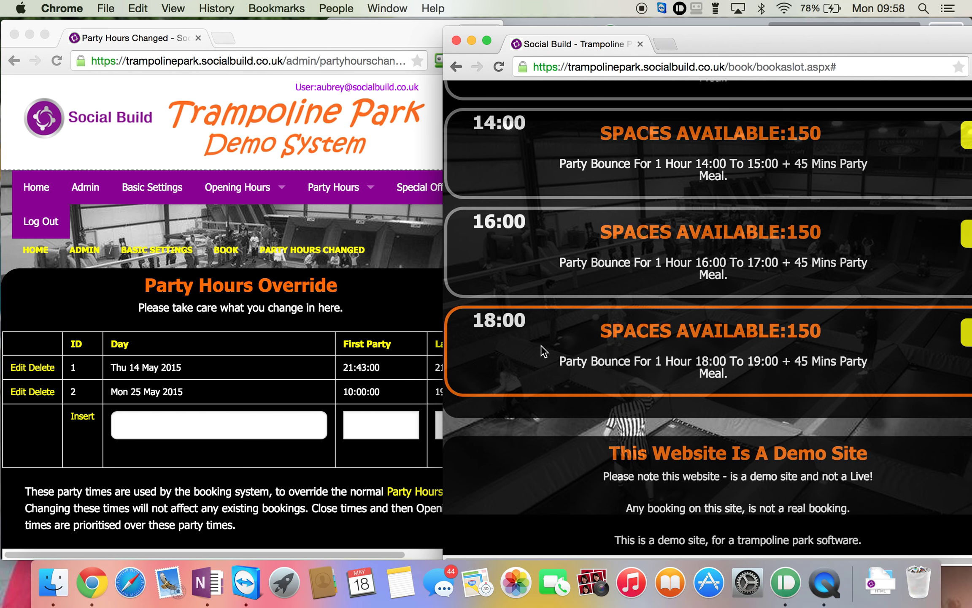
{"action": "left_click", "coordinate": [427, 312]}
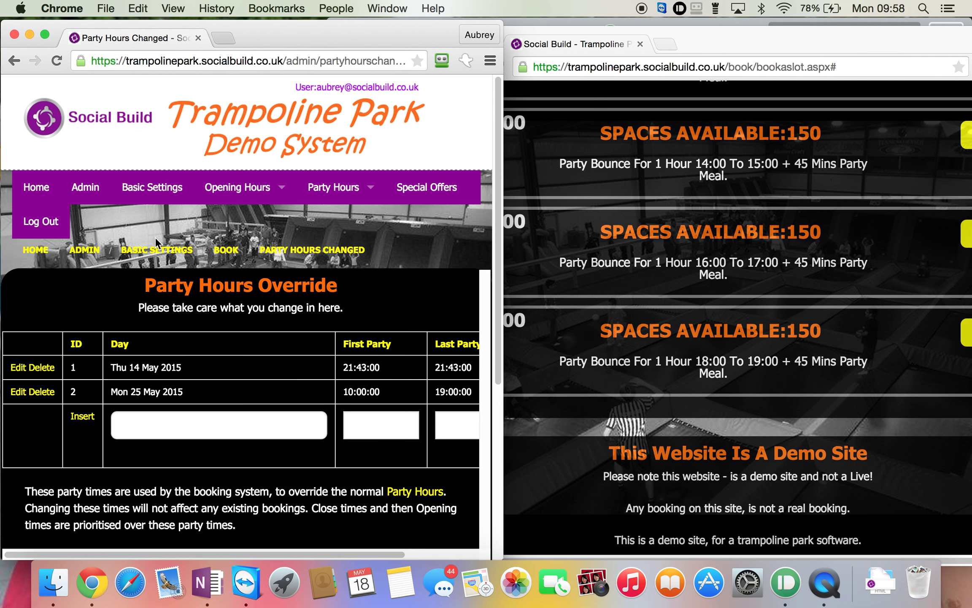
{"action": "left_click", "coordinate": [563, 440]}
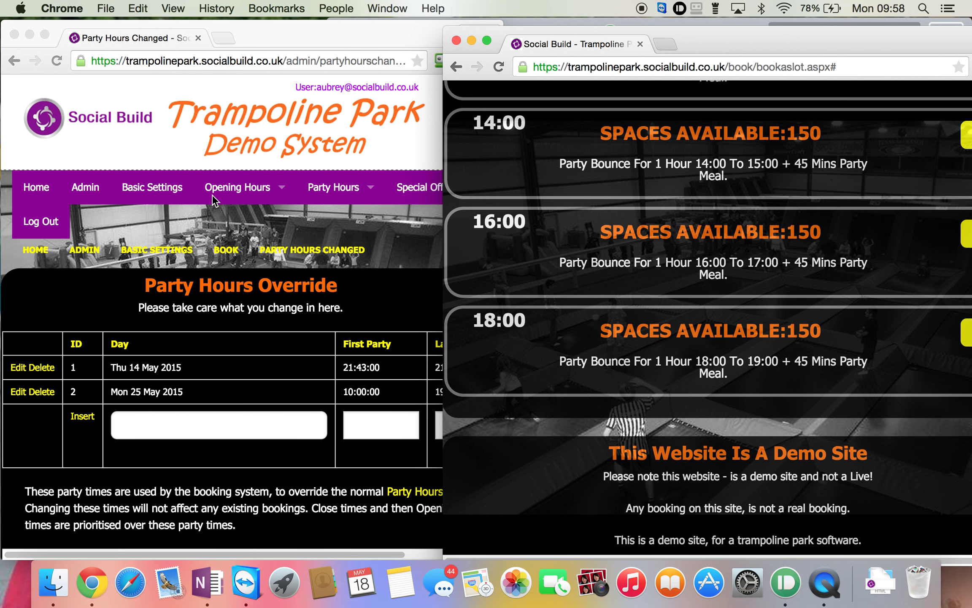
{"action": "left_click", "coordinate": [412, 152]}
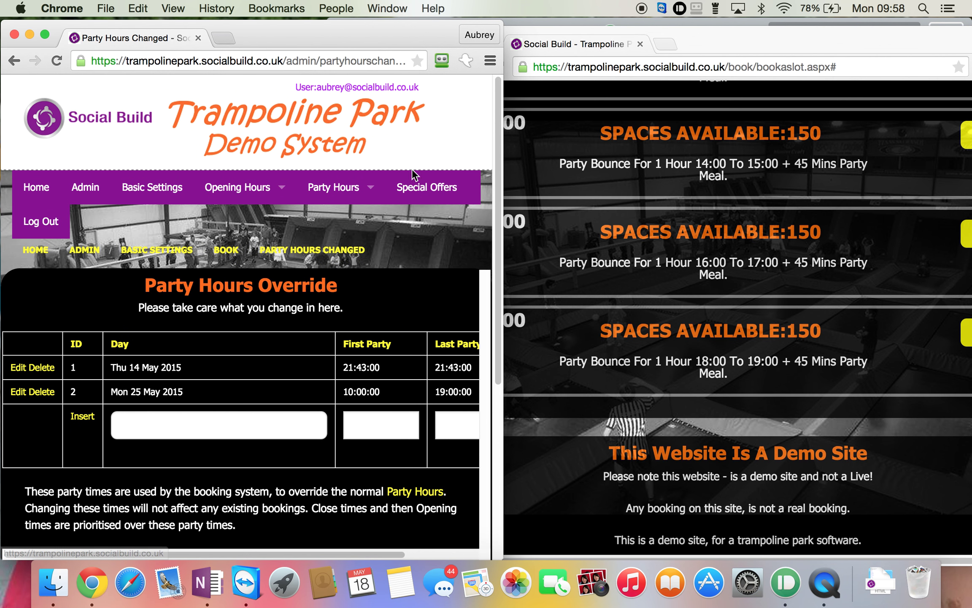
{"action": "left_click", "coordinate": [412, 192]}
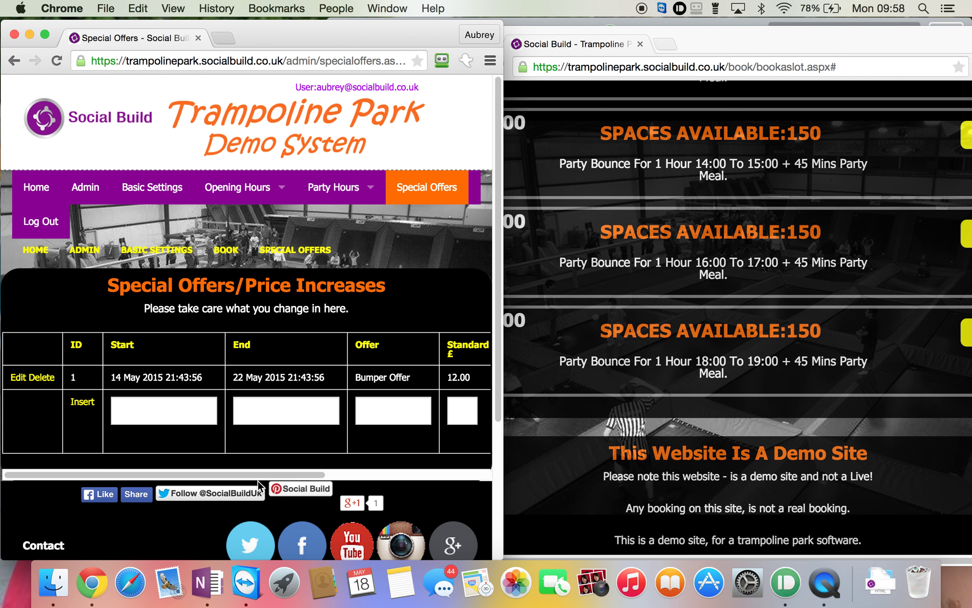
{"action": "left_click_drag", "start_coordinate": [258, 471], "coordinate": [393, 477]}
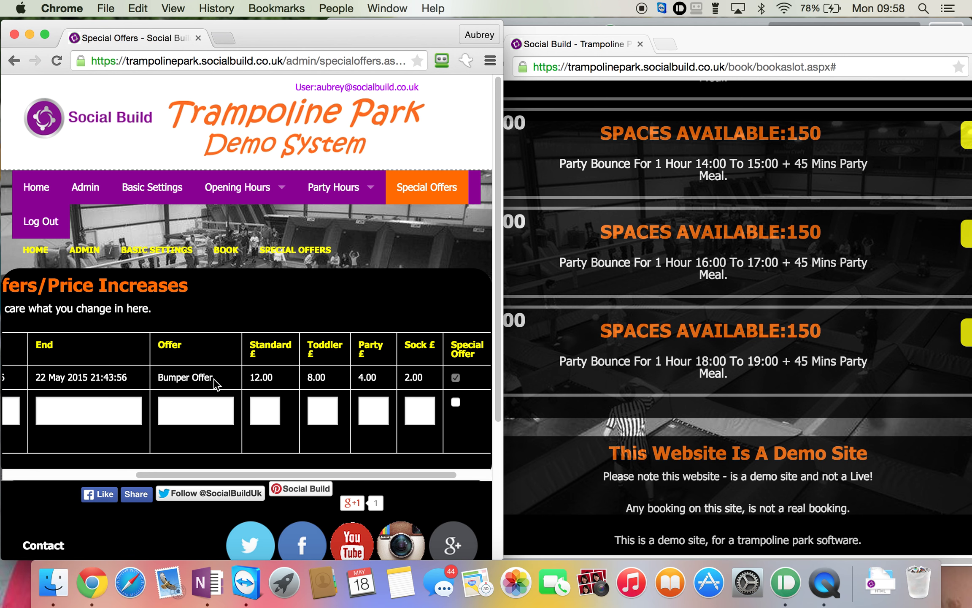
{"action": "left_click_drag", "start_coordinate": [258, 473], "coordinate": [124, 461]}
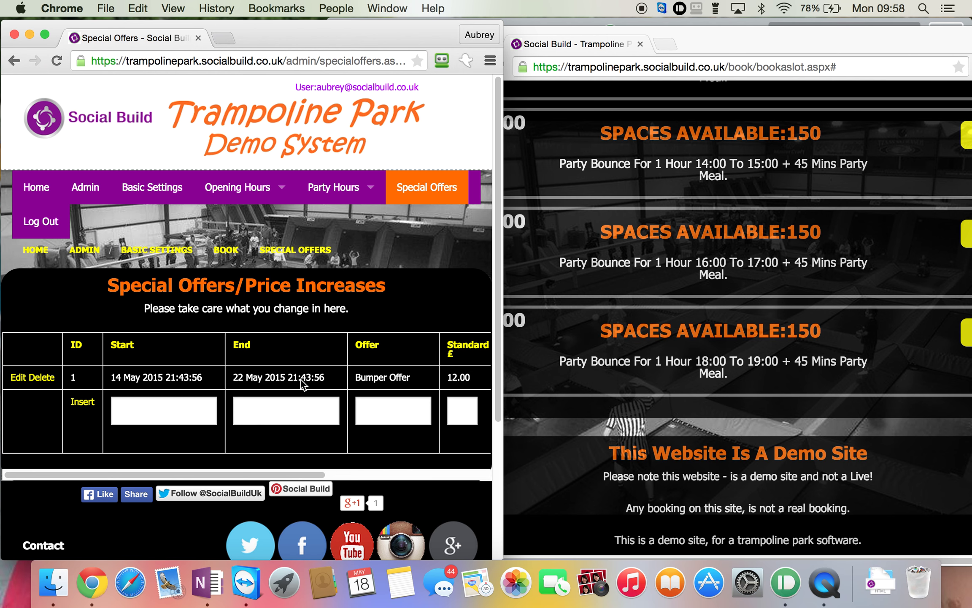
- Start a new special offer row and open the Start date picker
{"action": "left_click", "coordinate": [78, 407]}
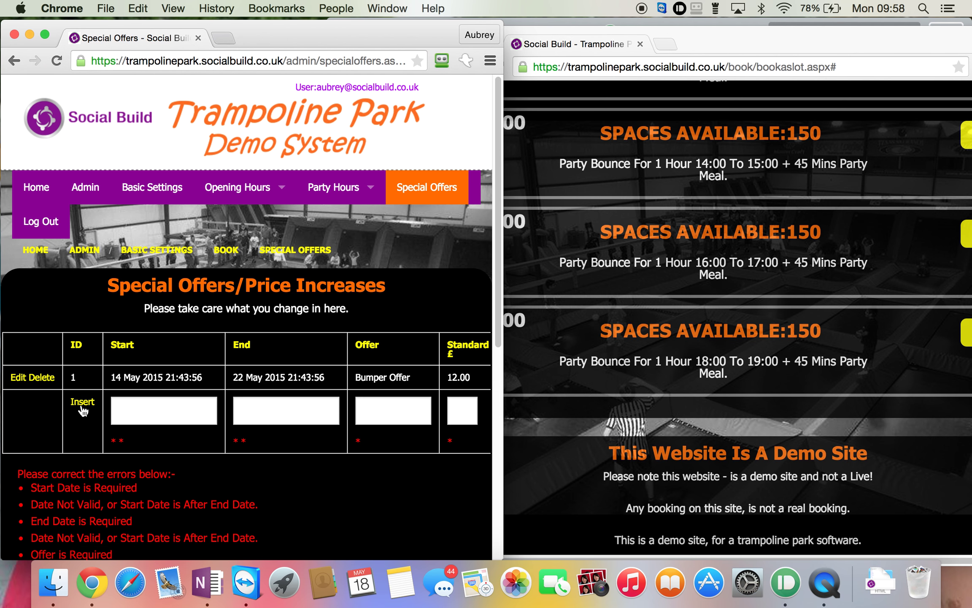
{"action": "left_click", "coordinate": [133, 420]}
{"action": "left_click", "coordinate": [135, 416]}
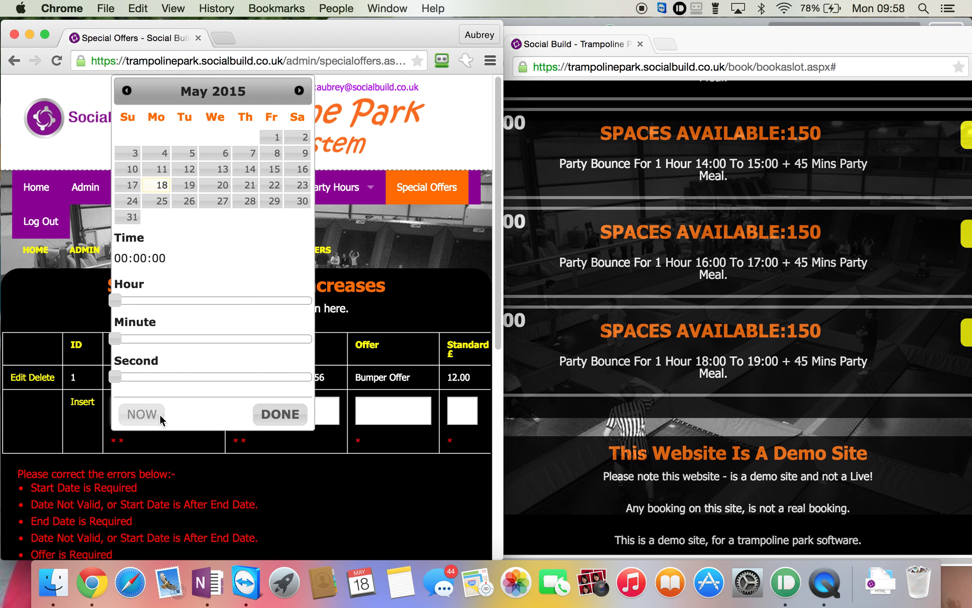
{"action": "left_click", "coordinate": [246, 467]}
{"action": "scroll", "coordinate": [246, 467], "scroll_direction": "down", "scroll_amount": 5}
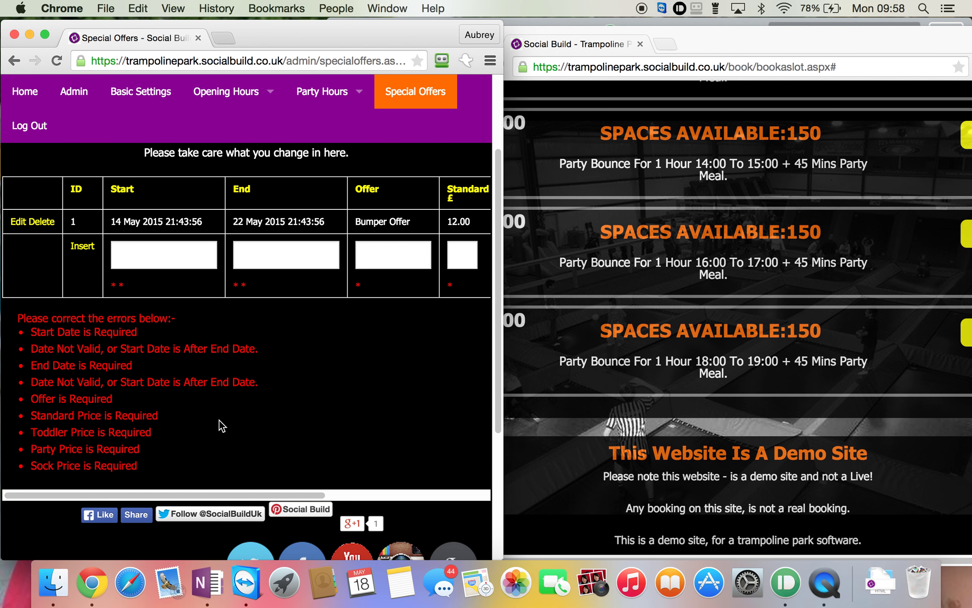
{"action": "scroll", "coordinate": [220, 426], "scroll_direction": "up", "scroll_amount": 4}
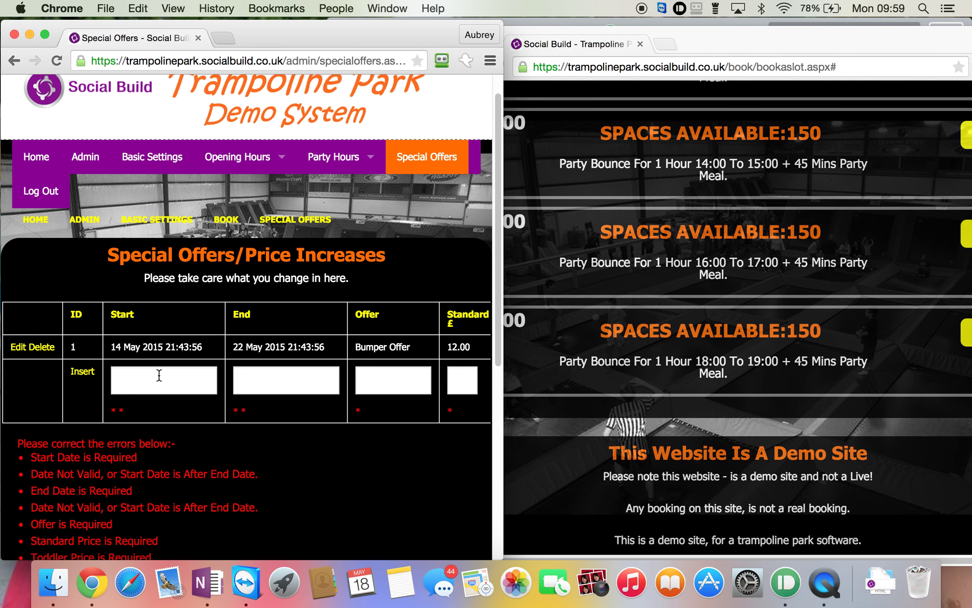
{"action": "left_click", "coordinate": [159, 374]}
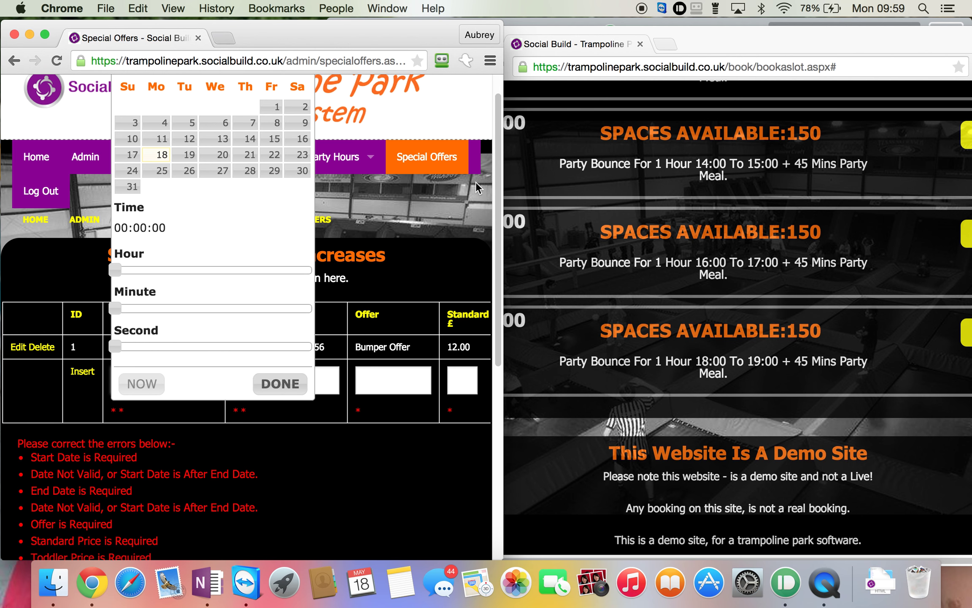
{"action": "key", "text": "Escape"}
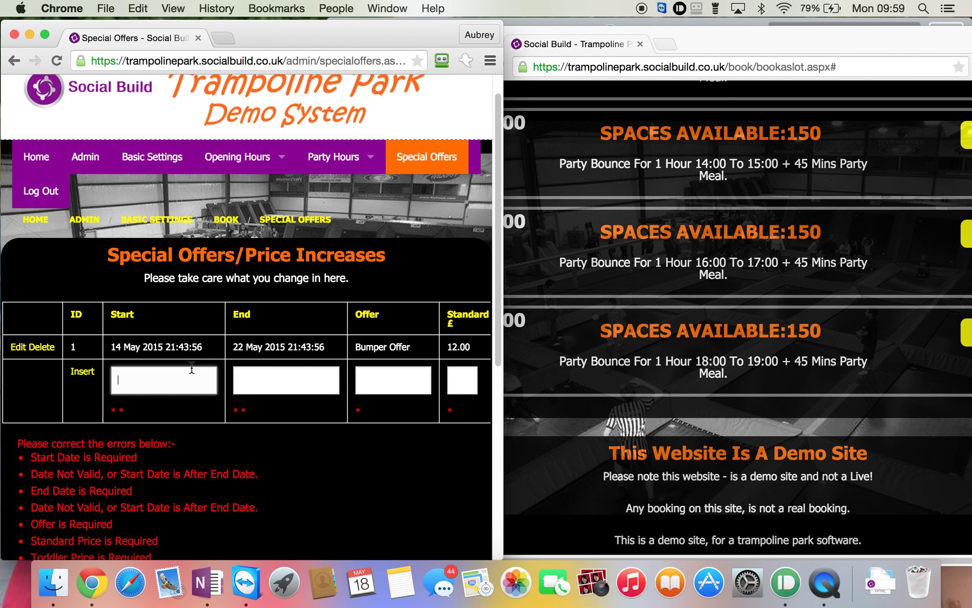
{"action": "left_click", "coordinate": [179, 375]}
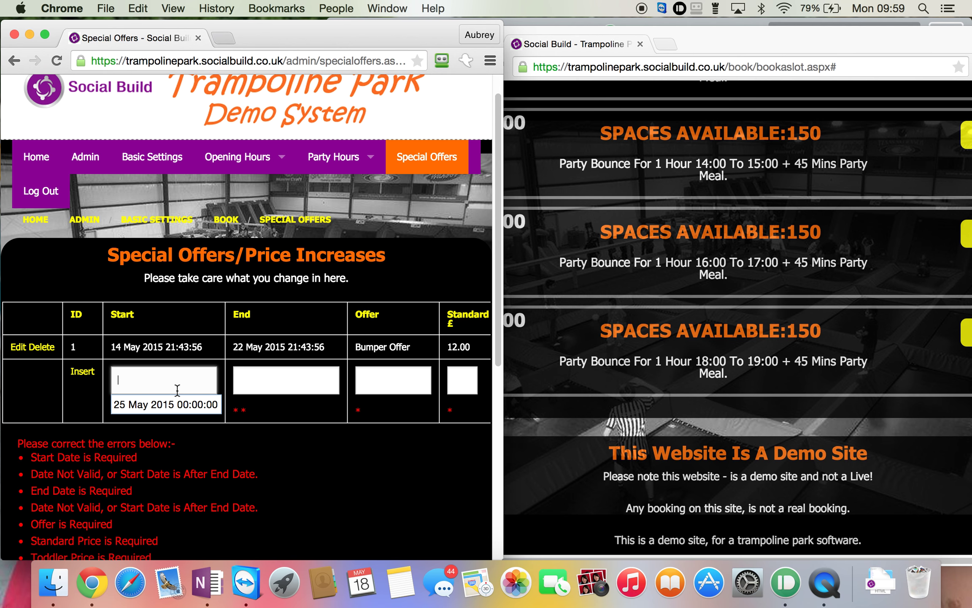
{"action": "left_click", "coordinate": [332, 460]}
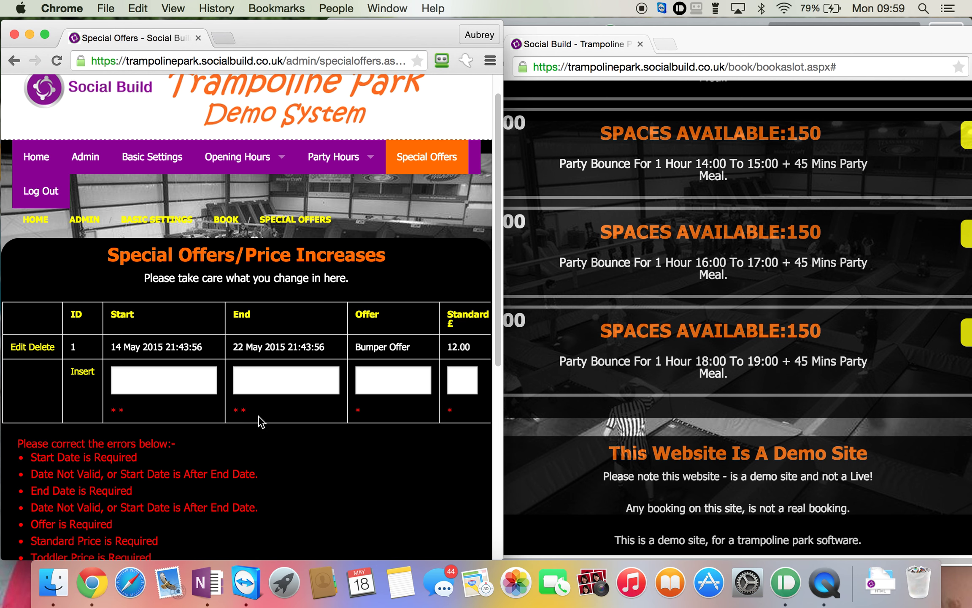
- Set End to 25 May 2015 23:00:00 and Start to 25 May 2015 00:00:00
{"action": "left_click", "coordinate": [264, 378]}
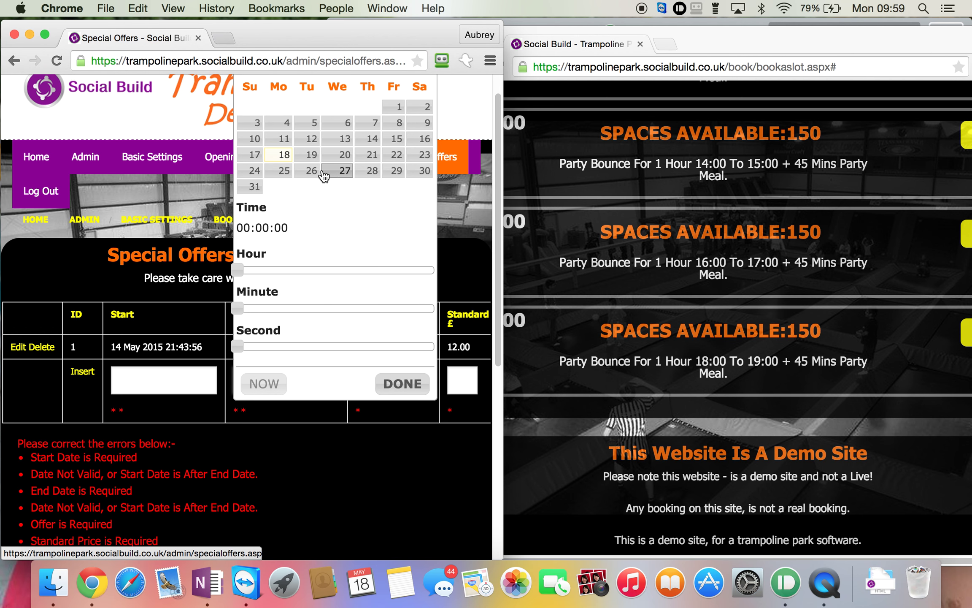
{"action": "left_click", "coordinate": [282, 171]}
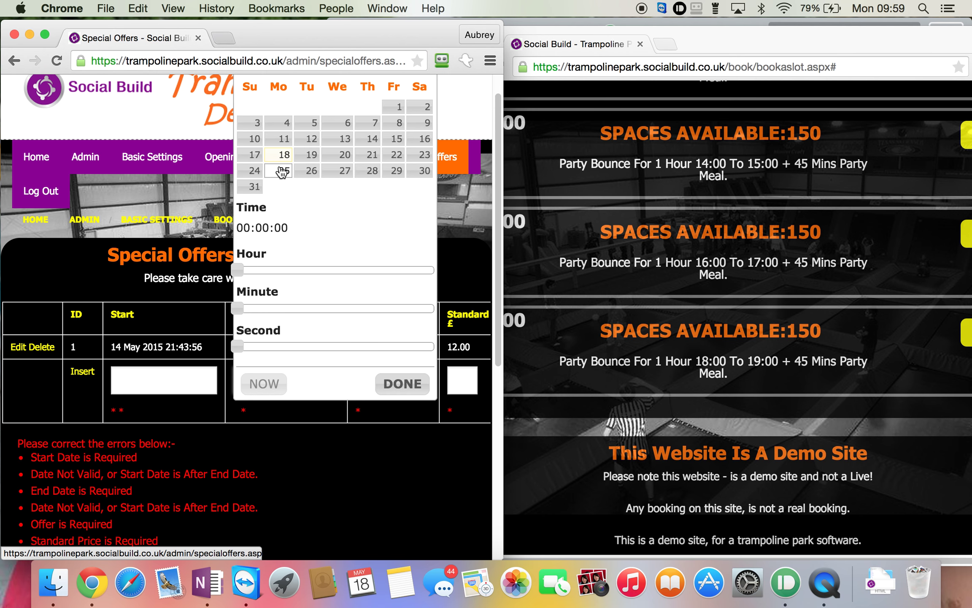
{"action": "left_click", "coordinate": [349, 269]}
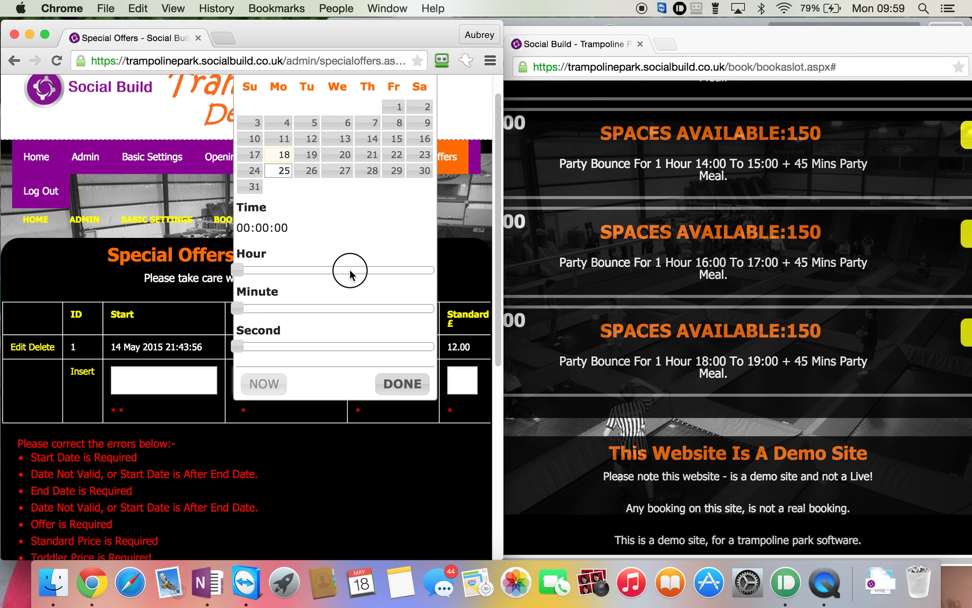
{"action": "left_click", "coordinate": [374, 269]}
{"action": "left_click_drag", "start_coordinate": [374, 269], "coordinate": [472, 276]}
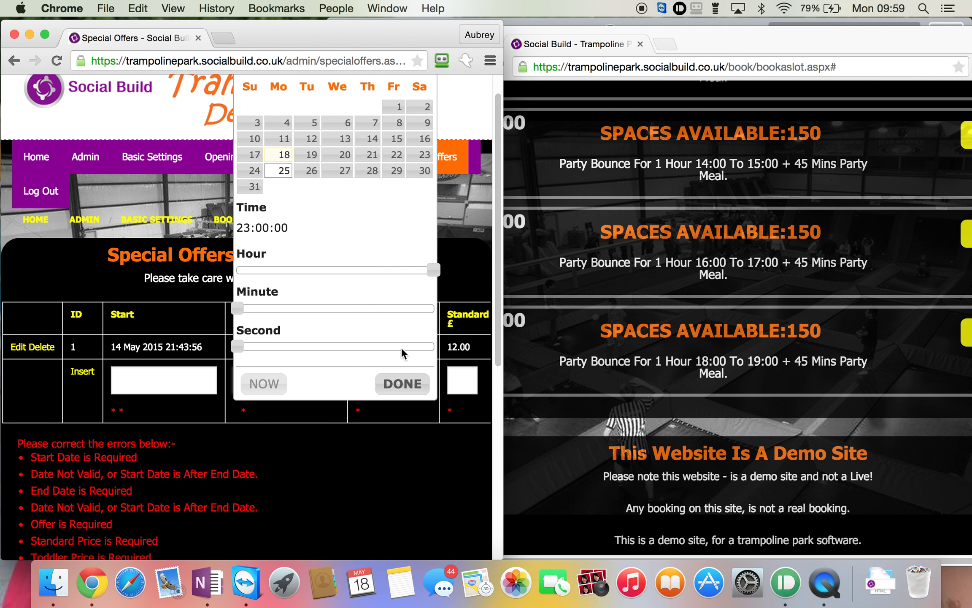
{"action": "left_click", "coordinate": [397, 392]}
{"action": "left_click", "coordinate": [151, 380]}
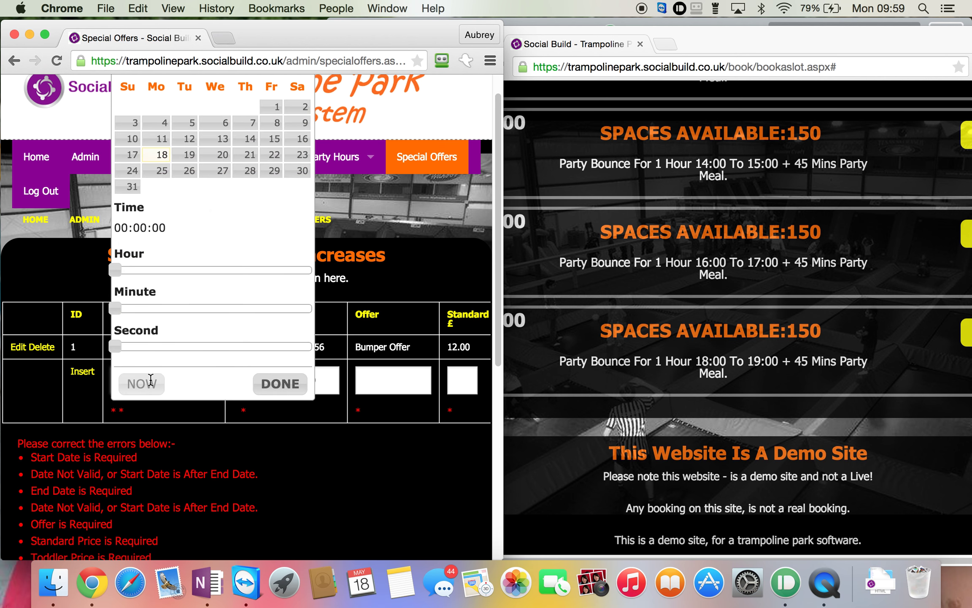
{"action": "left_click", "coordinate": [162, 171]}
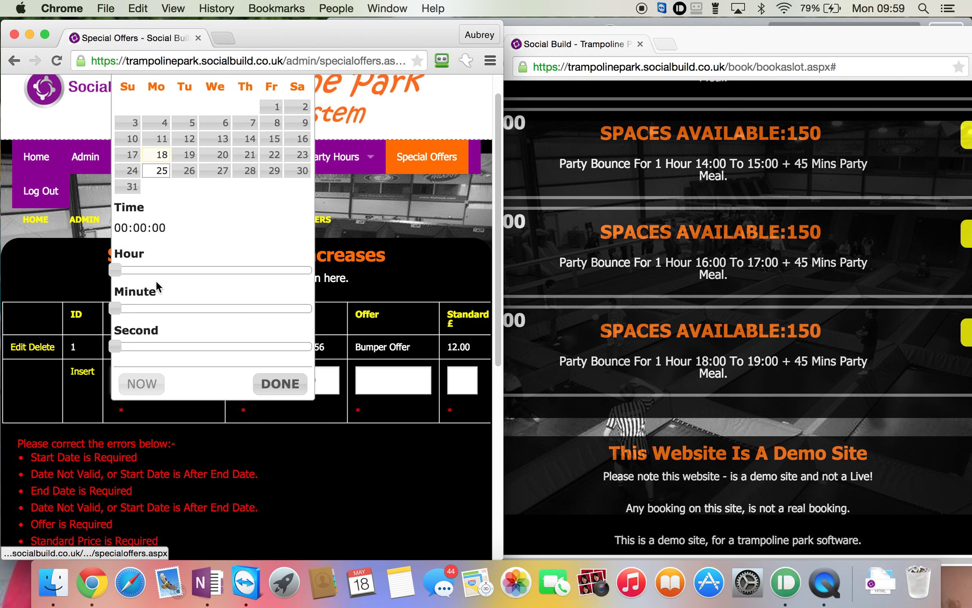
{"action": "left_click", "coordinate": [295, 389]}
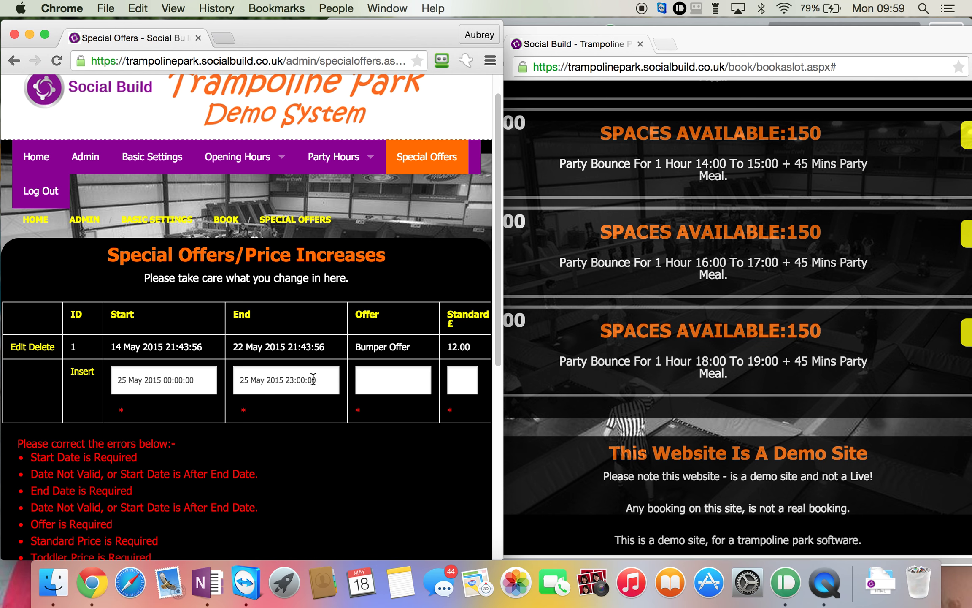
- Enter 'Fab Offer' with prices 1.00, 1.00, 2.00, 1.50, tick Special Offer and Active, and insert it
{"action": "left_click", "coordinate": [402, 382]}
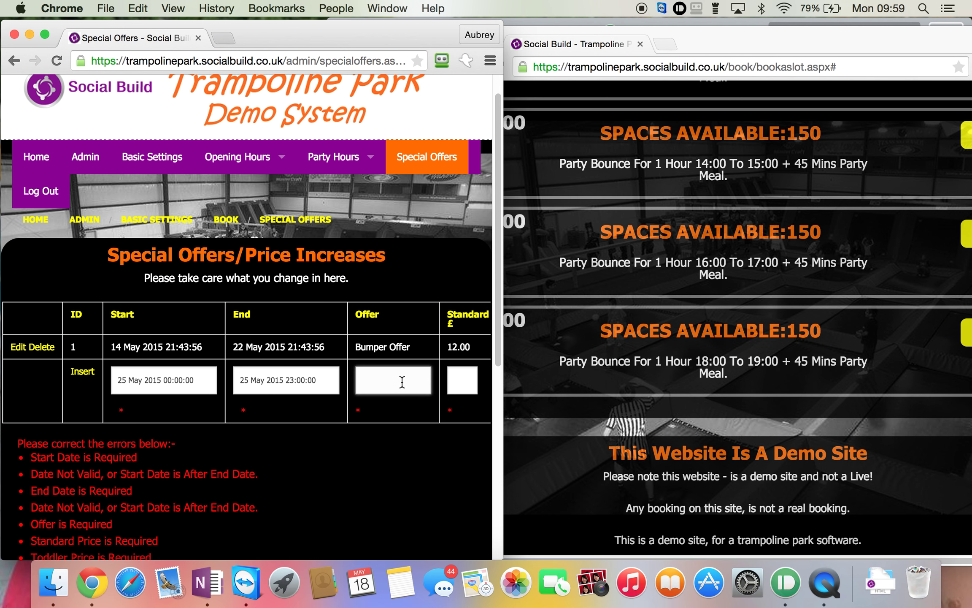
{"action": "type", "text": "Fab Offer"}
{"action": "left_click", "coordinate": [457, 379]}
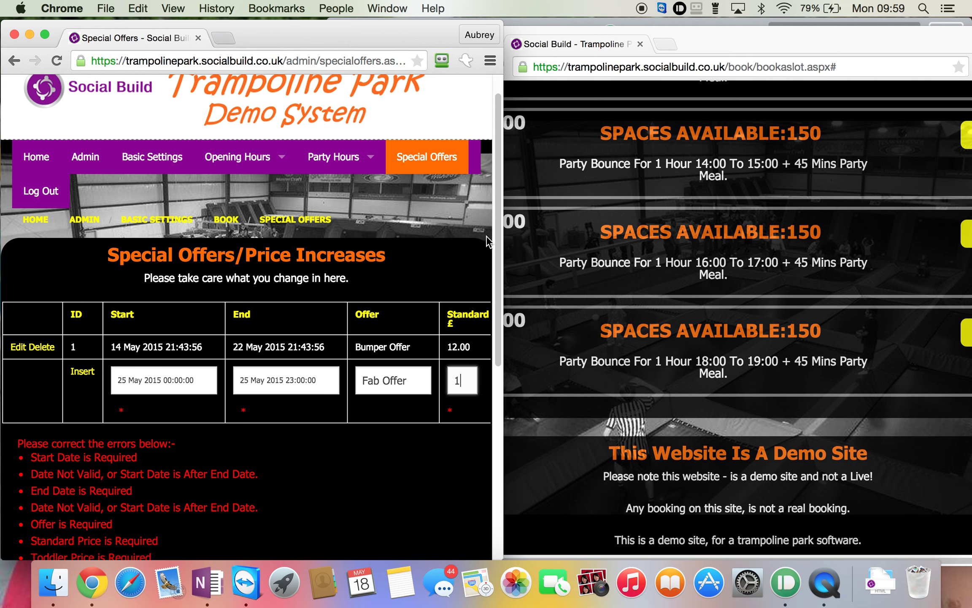
{"action": "left_click", "coordinate": [477, 422]}
{"action": "left_click_drag", "start_coordinate": [502, 380], "coordinate": [754, 379]}
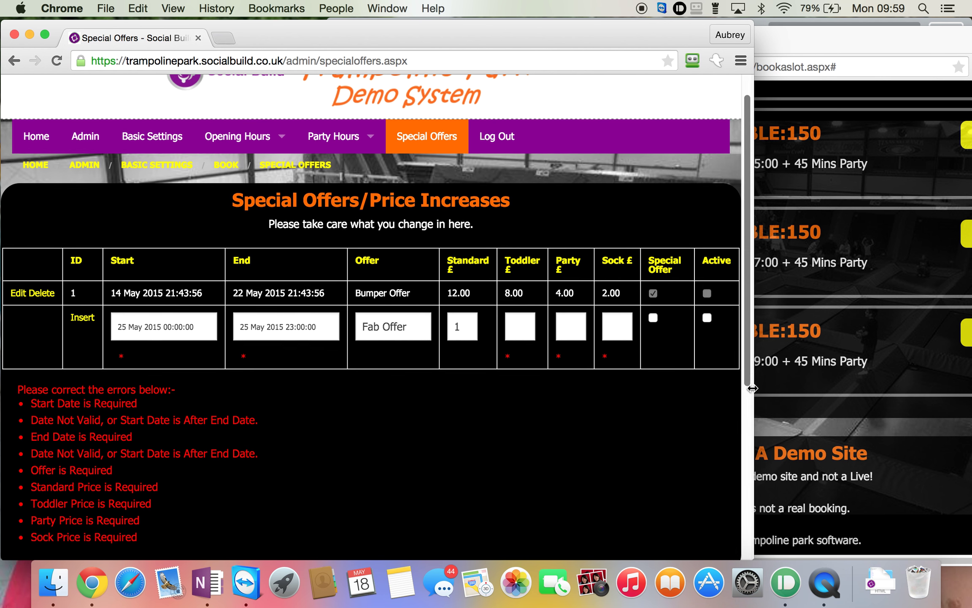
{"action": "left_click", "coordinate": [529, 331]}
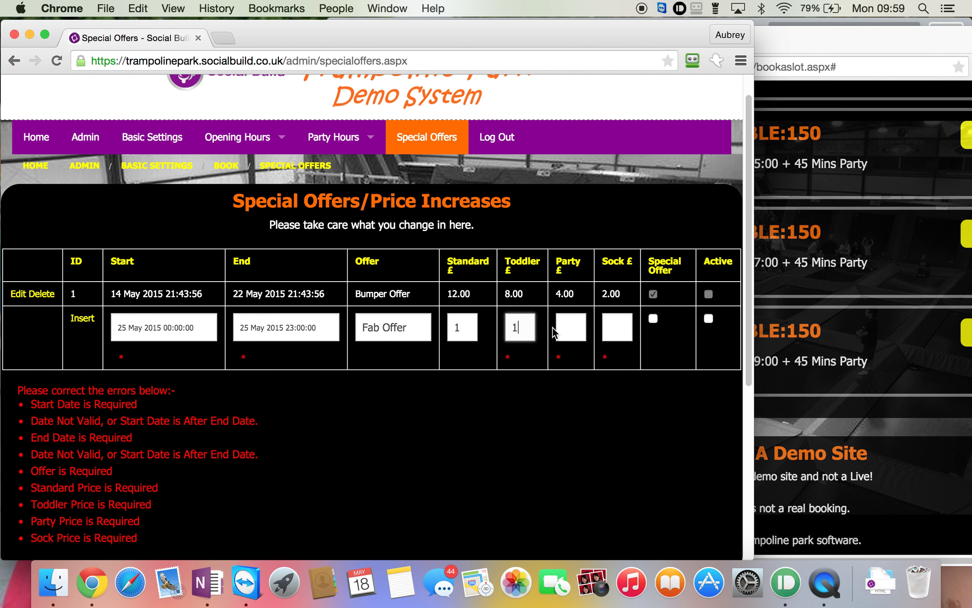
{"action": "left_click", "coordinate": [580, 330]}
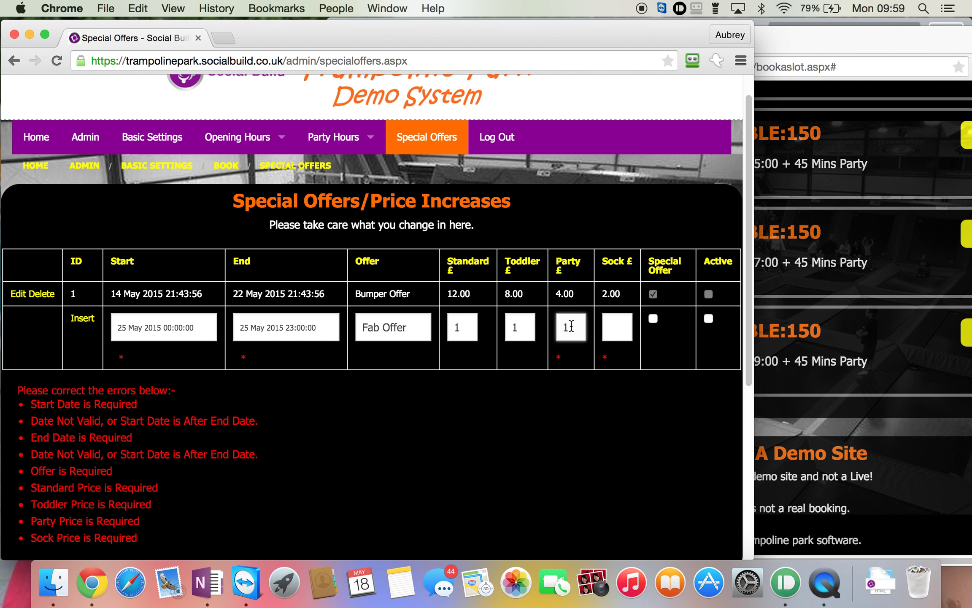
{"action": "left_click", "coordinate": [612, 326]}
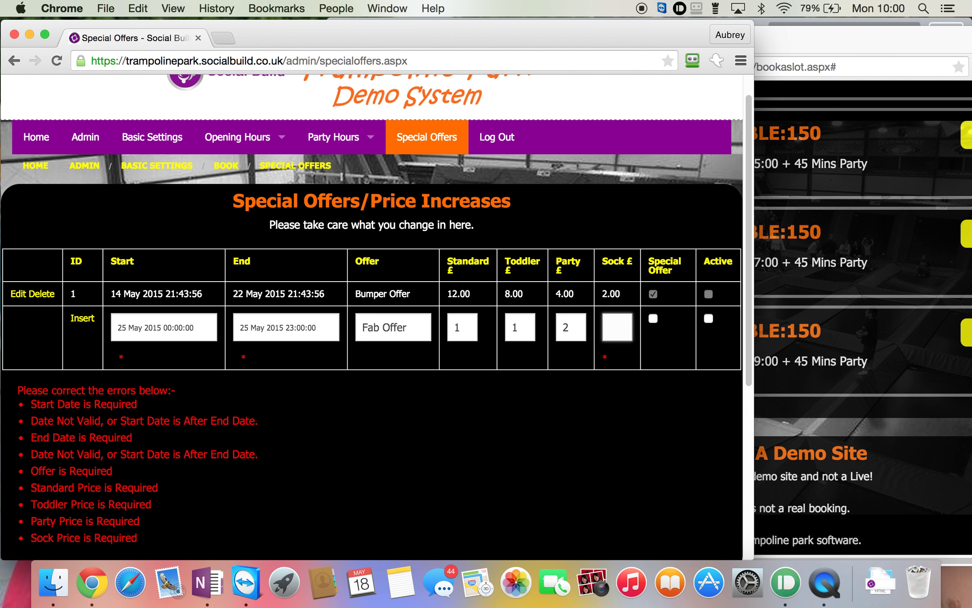
{"action": "left_click", "coordinate": [656, 320]}
{"action": "left_click", "coordinate": [84, 320]}
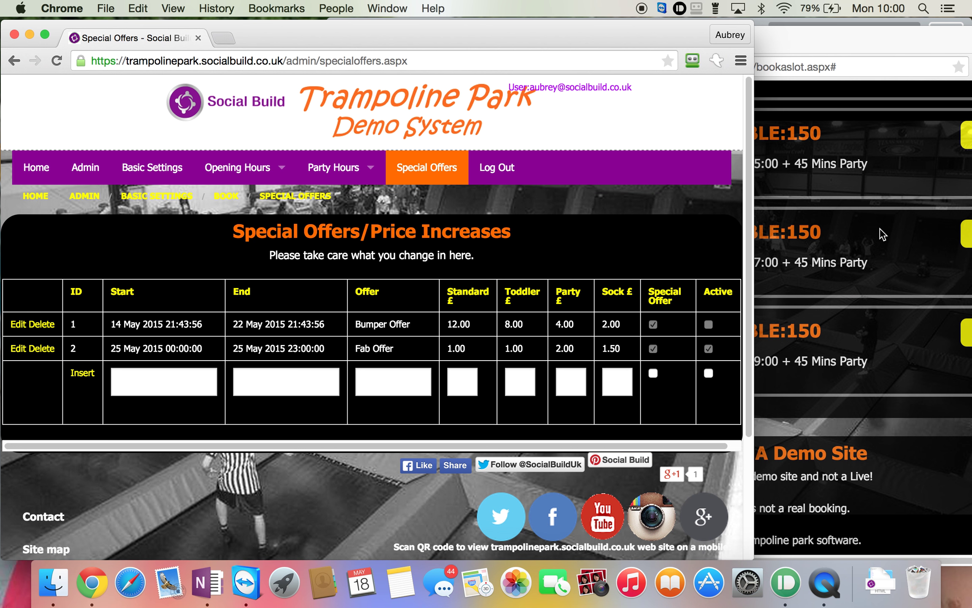
- Reload the 25 May party slots in the booking window and scroll through them
{"action": "left_click", "coordinate": [928, 109]}
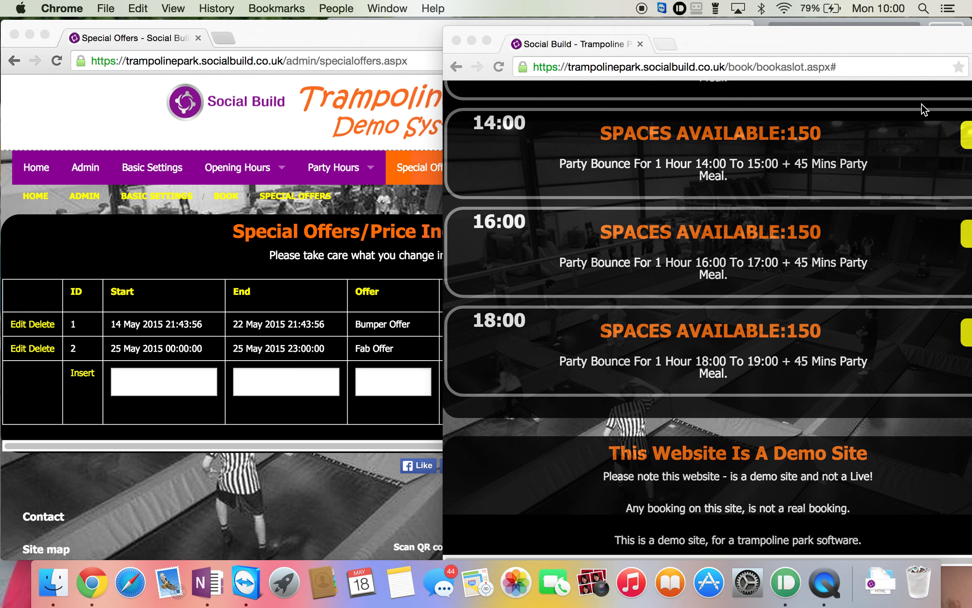
{"action": "scroll", "coordinate": [929, 109], "scroll_direction": "up", "scroll_amount": 5}
{"action": "scroll", "coordinate": [806, 328], "scroll_direction": "up", "scroll_amount": 6}
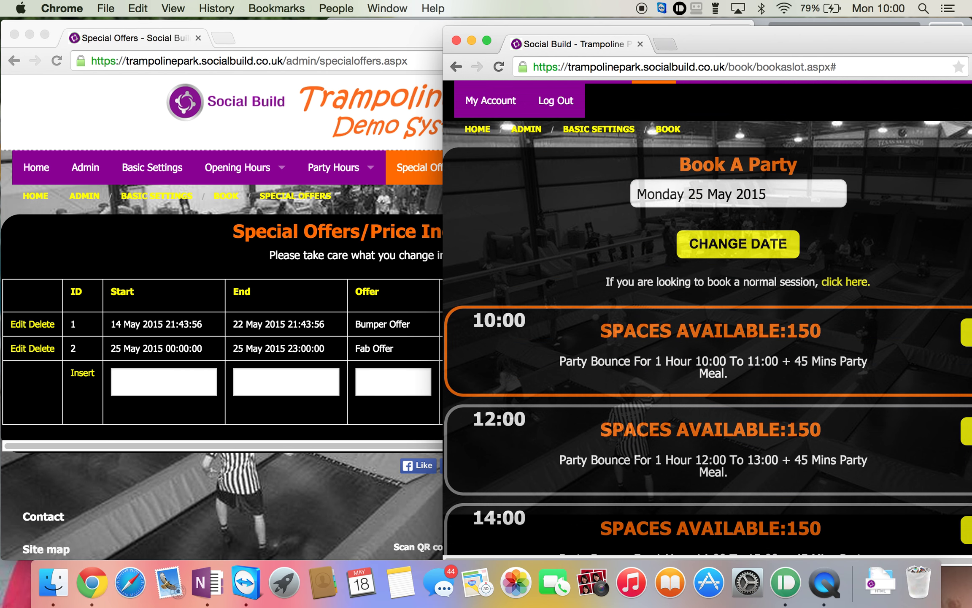
{"action": "left_click", "coordinate": [788, 336]}
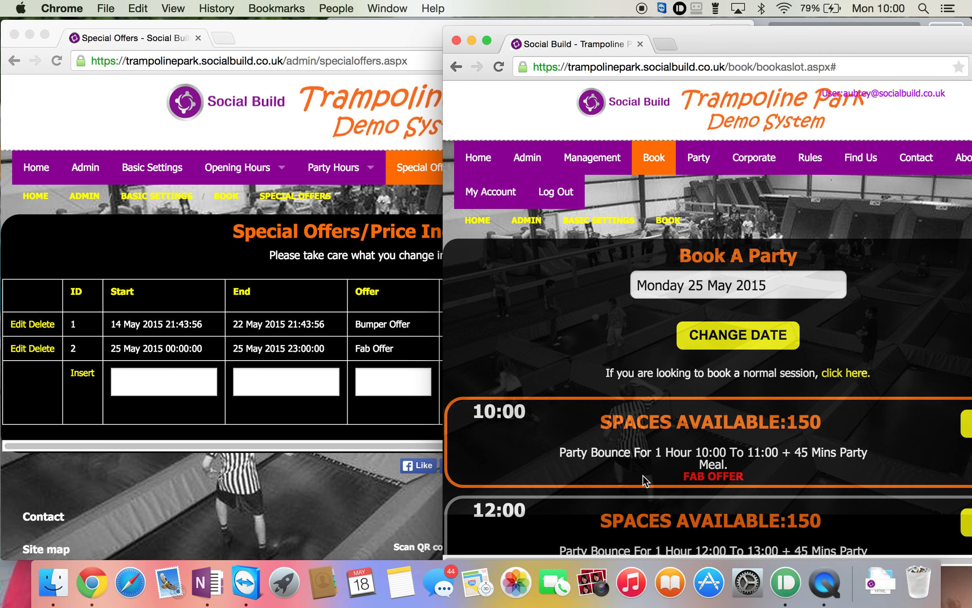
{"action": "scroll", "coordinate": [596, 362], "scroll_direction": "down", "scroll_amount": 3}
{"action": "scroll", "coordinate": [597, 362], "scroll_direction": "down", "scroll_amount": 15}
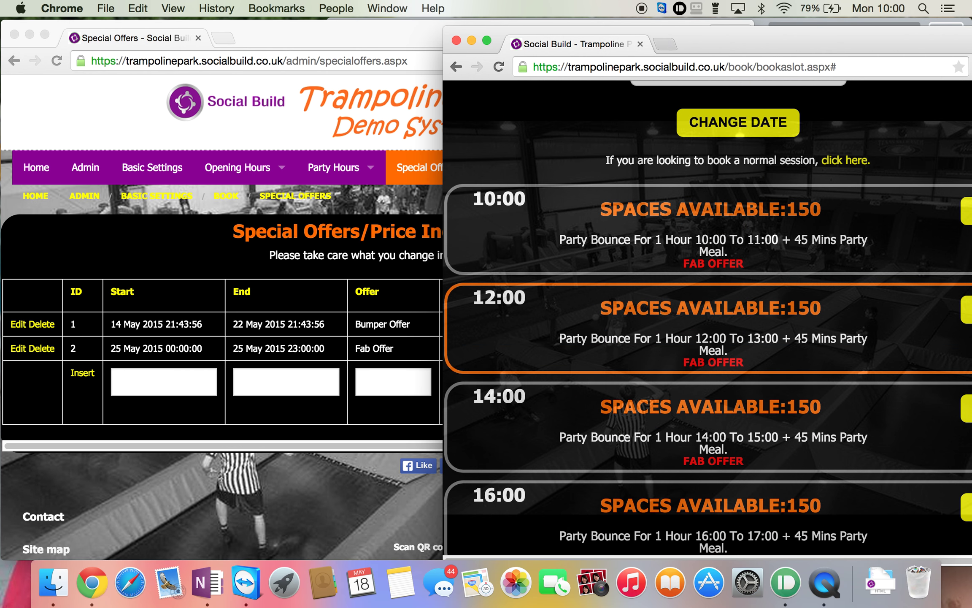
{"action": "scroll", "coordinate": [651, 119], "scroll_direction": "up", "scroll_amount": 10}
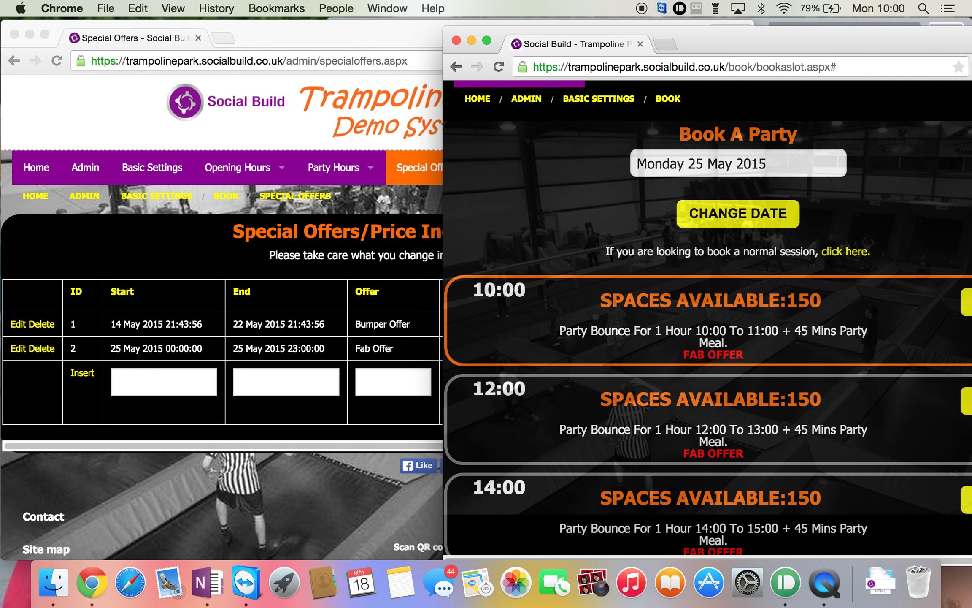
{"action": "scroll", "coordinate": [651, 119], "scroll_direction": "up", "scroll_amount": 1}
{"action": "left_click_drag", "start_coordinate": [701, 32], "coordinate": [558, 15]}
- Start booking the 10:00 party slot with quantity 11, then toggle between session and party booking
{"action": "left_click", "coordinate": [846, 323]}
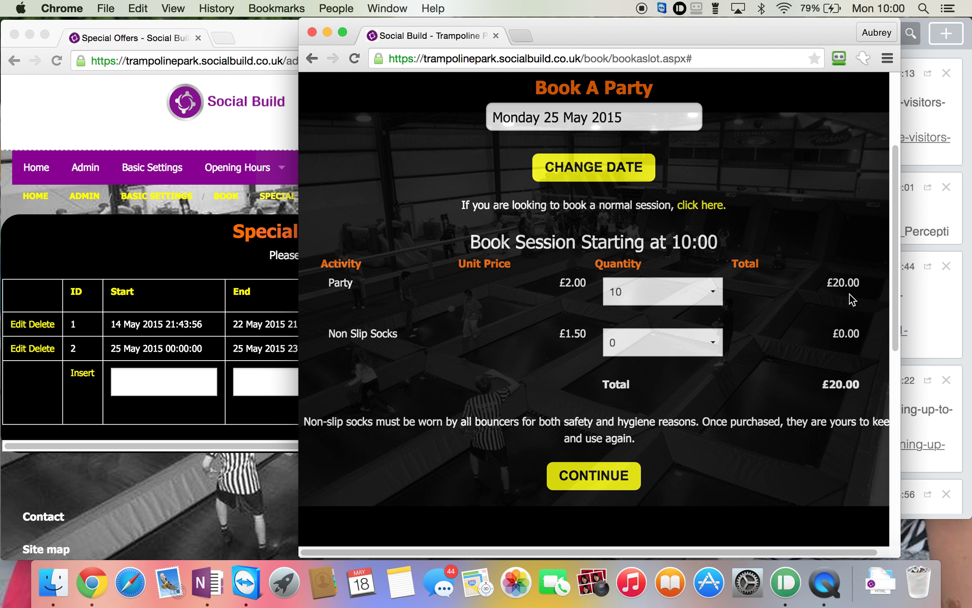
{"action": "left_click", "coordinate": [646, 295]}
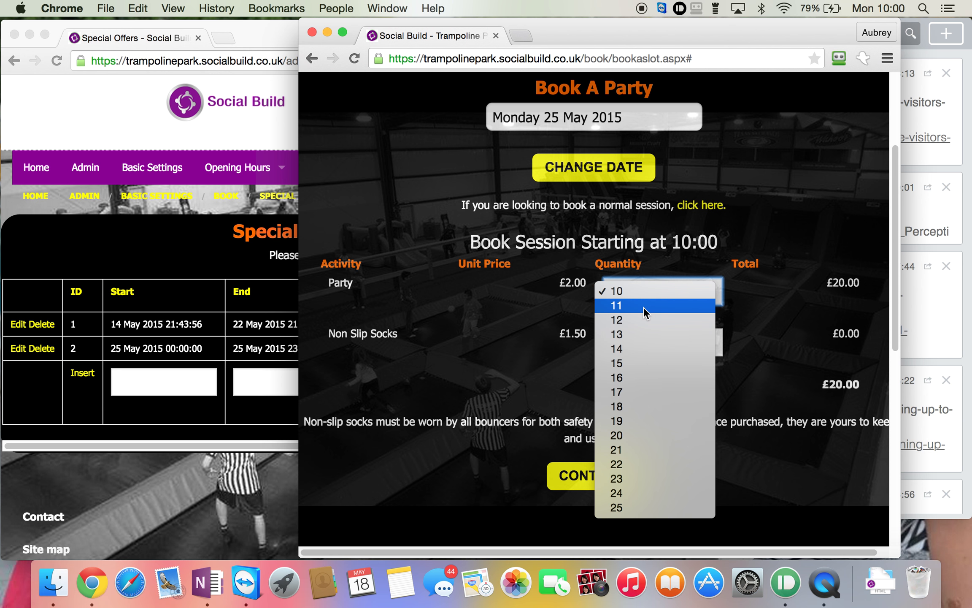
{"action": "left_click", "coordinate": [644, 306]}
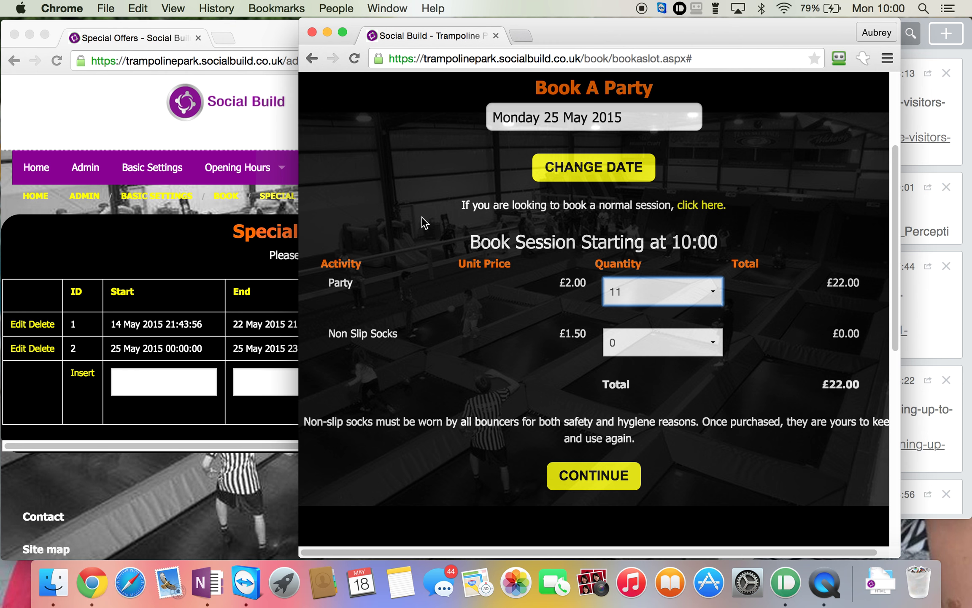
{"action": "left_click", "coordinate": [704, 205]}
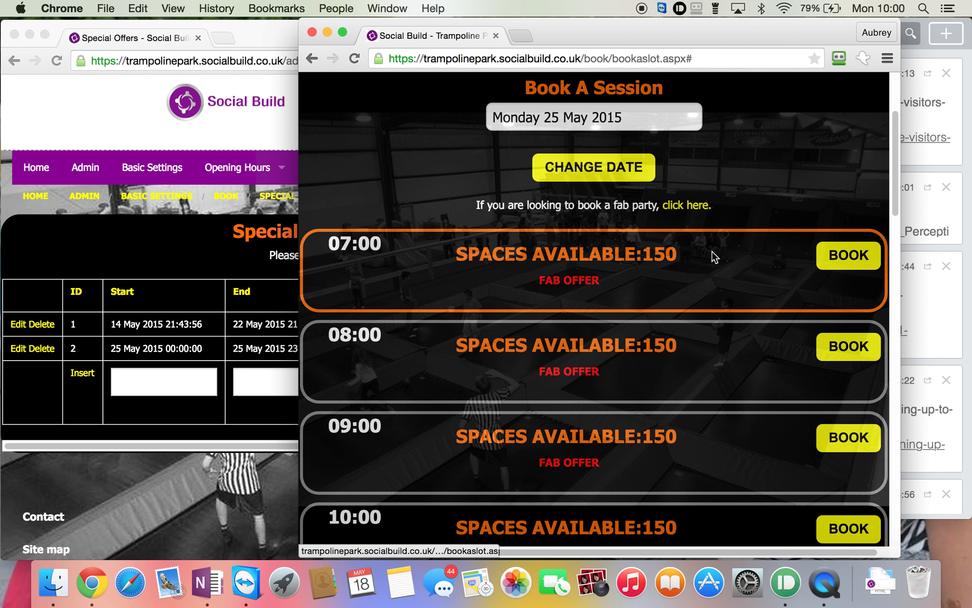
{"action": "left_click", "coordinate": [688, 207]}
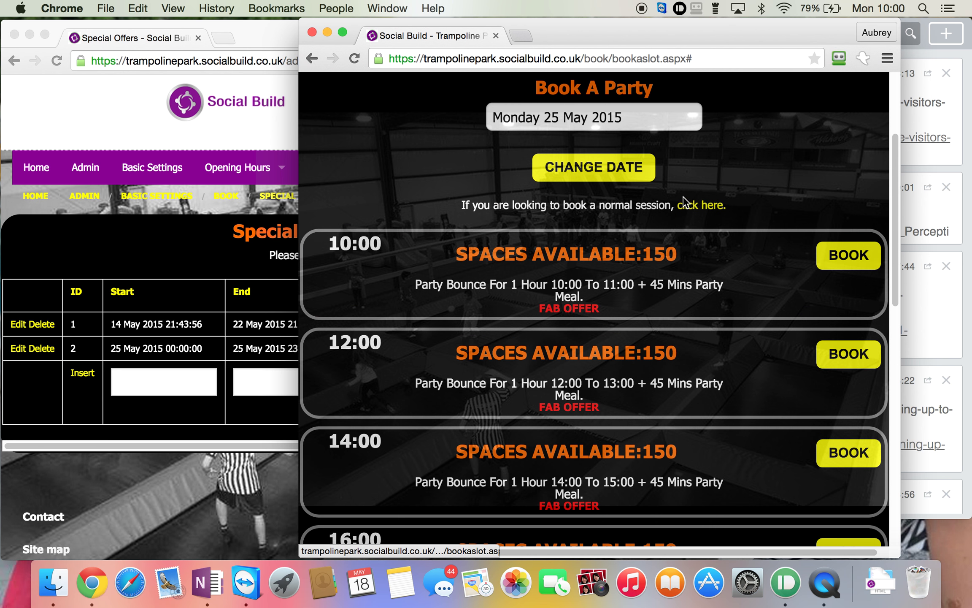
{"action": "left_click_drag", "start_coordinate": [603, 30], "coordinate": [726, 67]}
- Open the 07:00 session on 25 May to check the £1.00 Fab Offer price, then return to Special Offers
{"action": "left_click", "coordinate": [816, 244]}
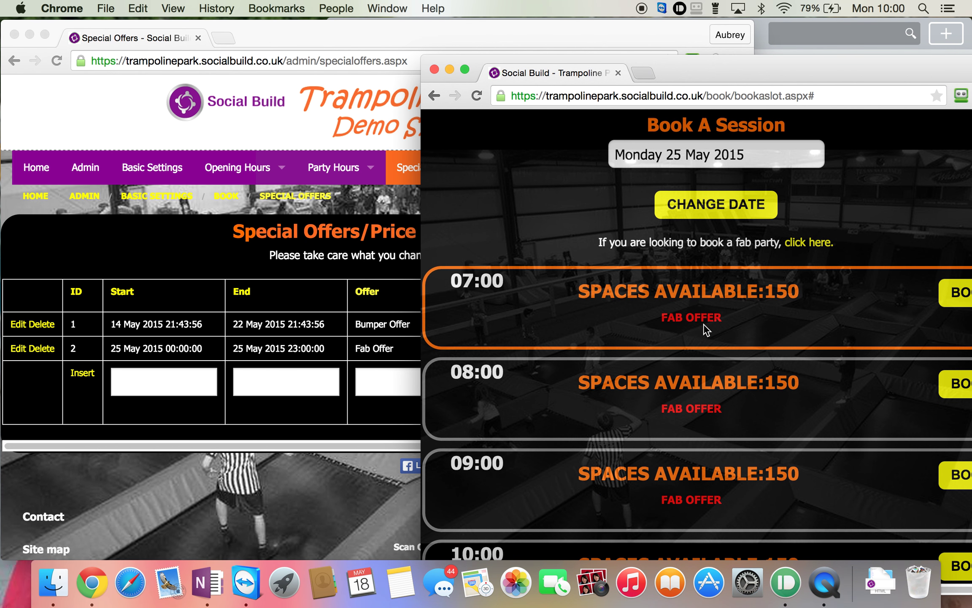
{"action": "left_click_drag", "start_coordinate": [567, 60], "coordinate": [405, 78]}
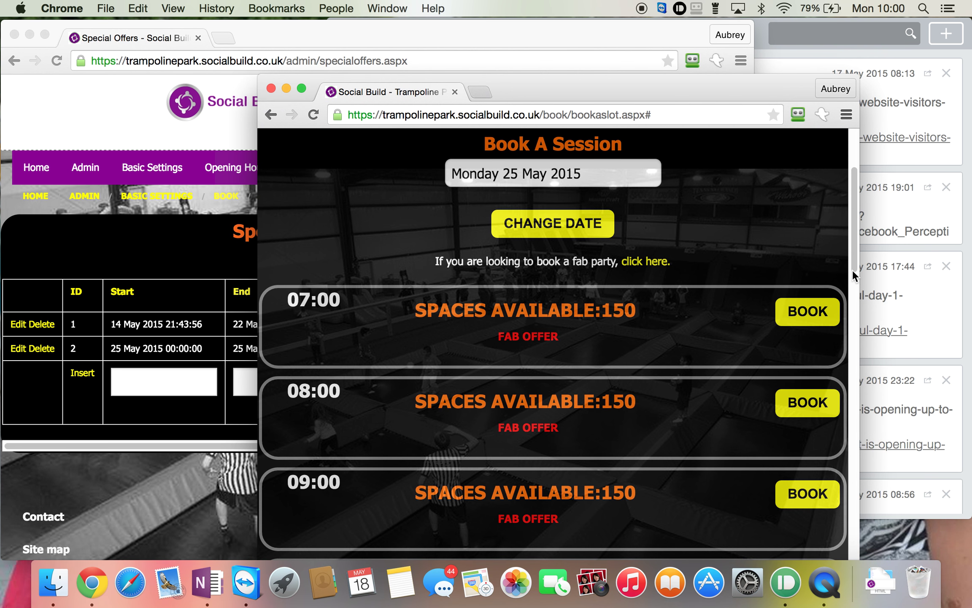
{"action": "left_click", "coordinate": [812, 312]}
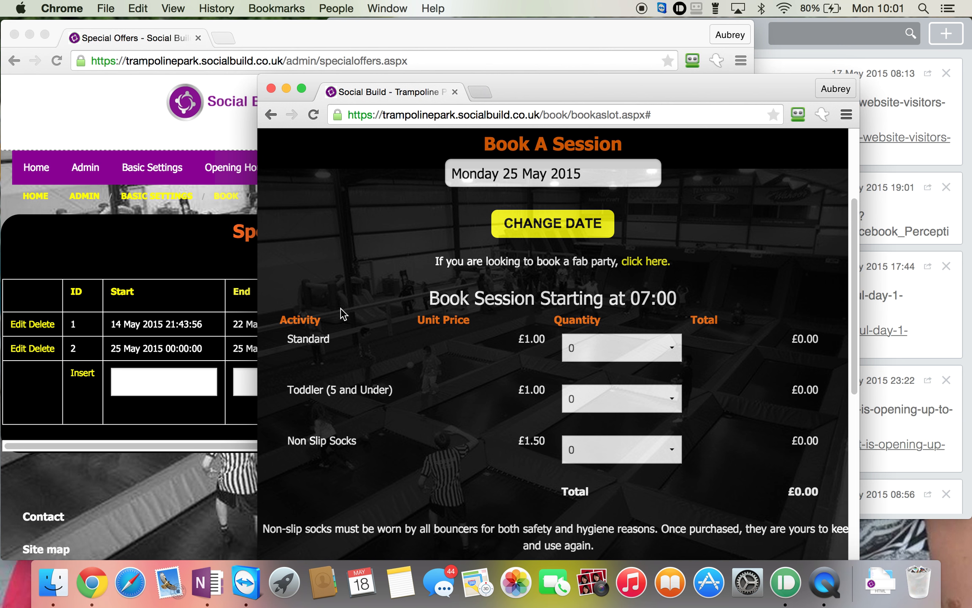
{"action": "left_click", "coordinate": [128, 269]}
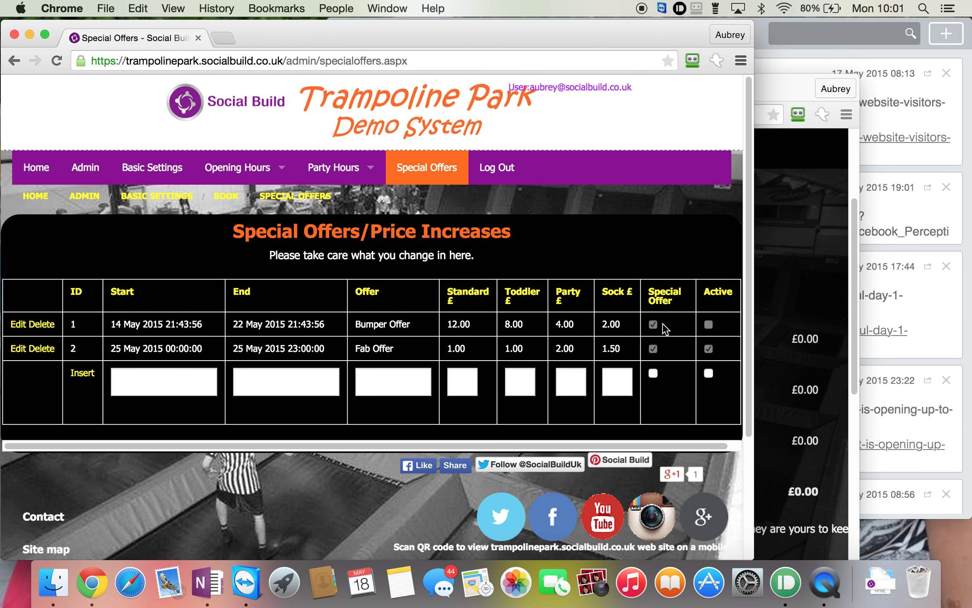
- Update row 2's Fab Offer to 3.00 standard, 2.50 toddler, 6.00 party and 2.50 socks
{"action": "left_click", "coordinate": [23, 351]}
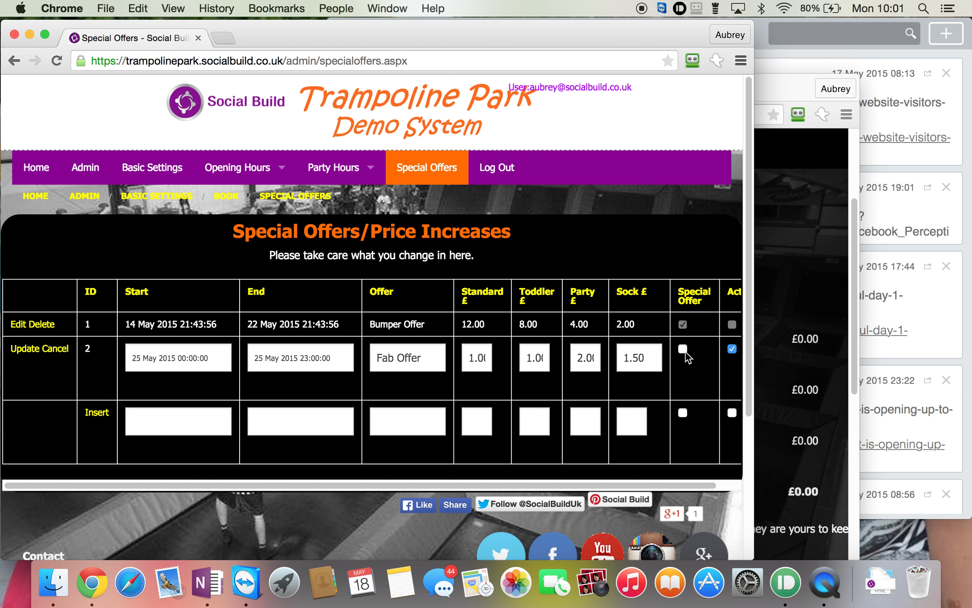
{"action": "left_click", "coordinate": [471, 359]}
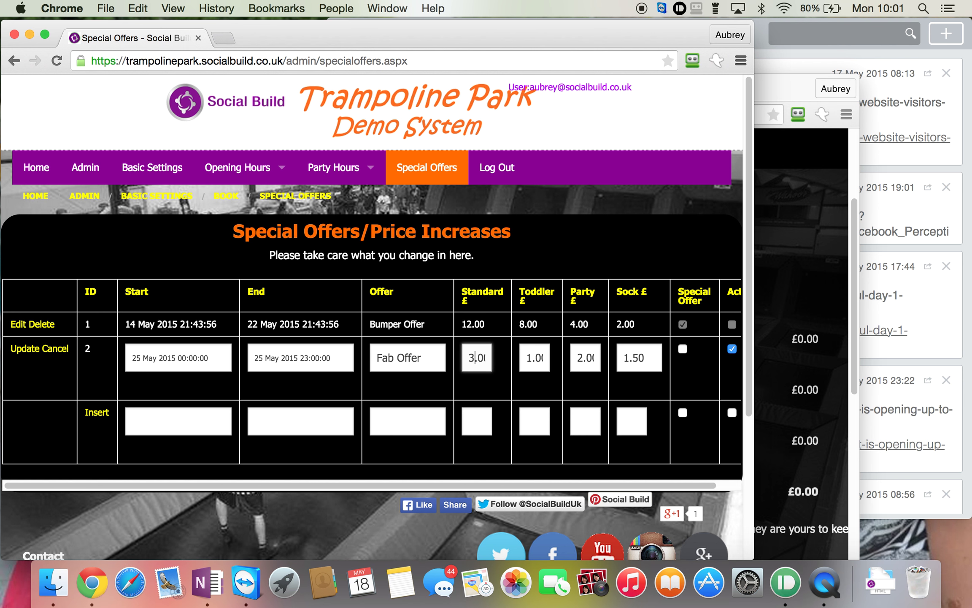
{"action": "left_click", "coordinate": [528, 354]}
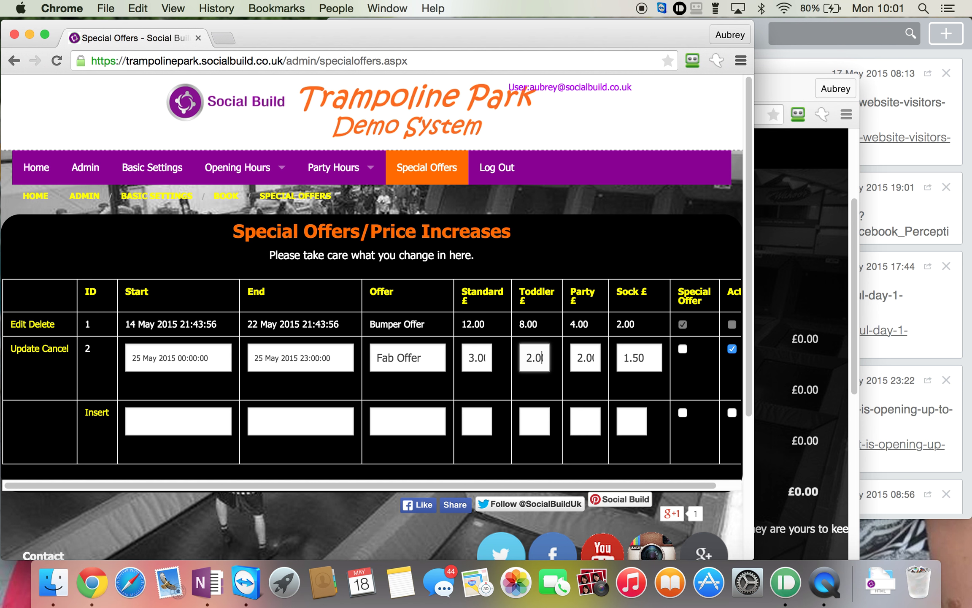
{"action": "left_click", "coordinate": [586, 358]}
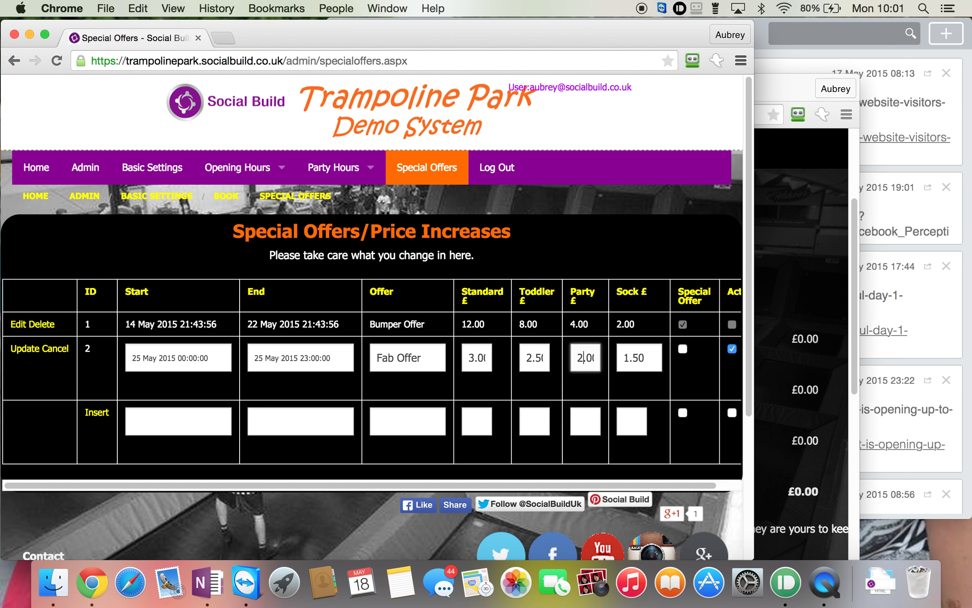
{"action": "type", "text": "6"}
{"action": "left_click", "coordinate": [629, 359]}
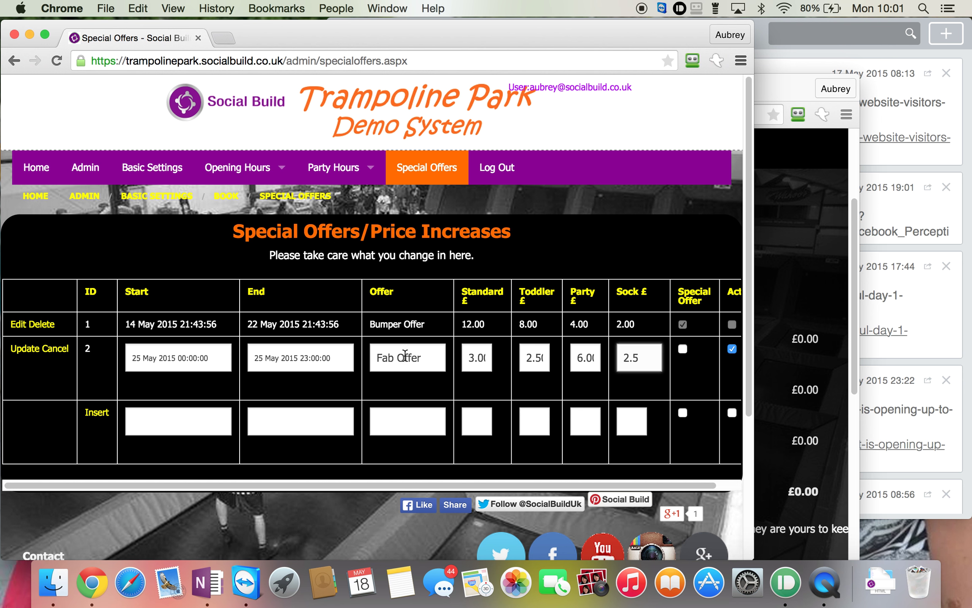
{"action": "left_click", "coordinate": [36, 350]}
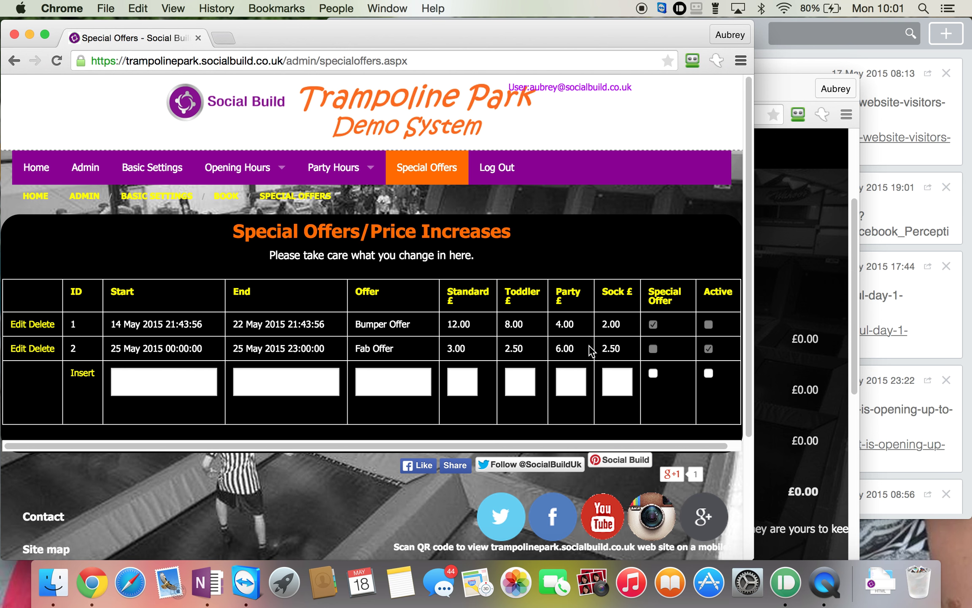
{"action": "left_click", "coordinate": [797, 313]}
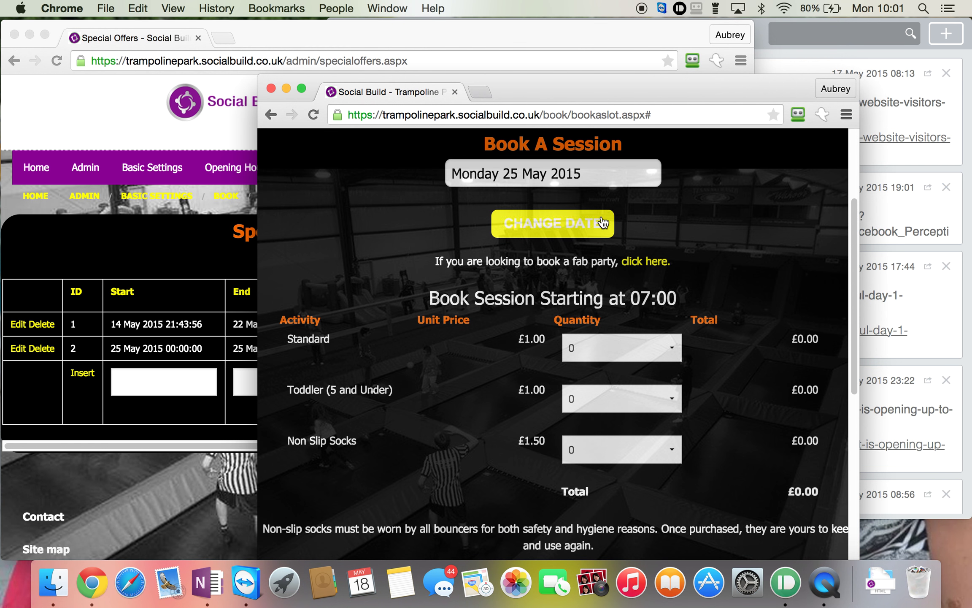
- Reload the 25 May sessions and confirm the 07:00 session shows £3.00 and £2.50
{"action": "right_click", "coordinate": [574, 173]}
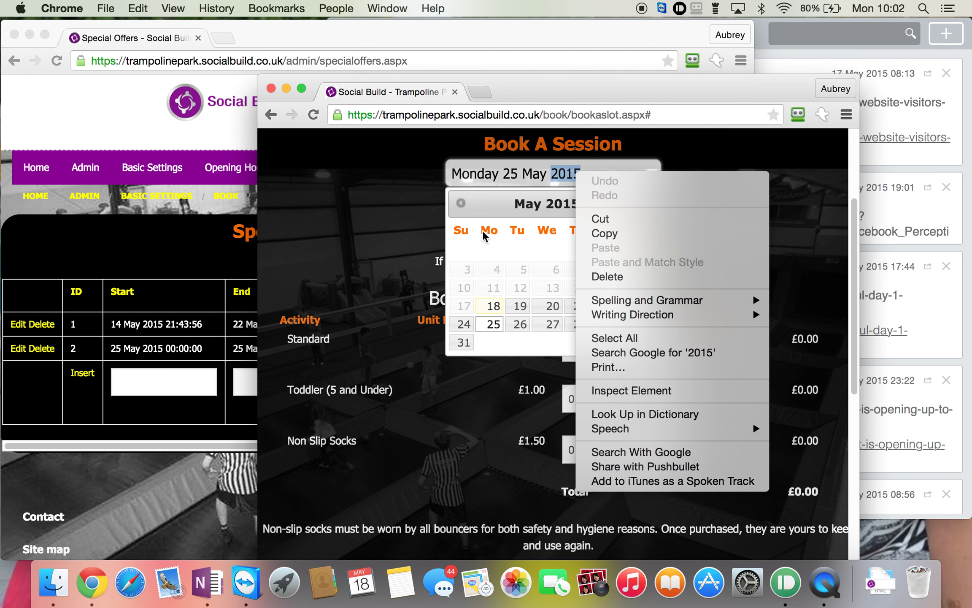
{"action": "left_click", "coordinate": [492, 332]}
{"action": "left_click", "coordinate": [492, 332]}
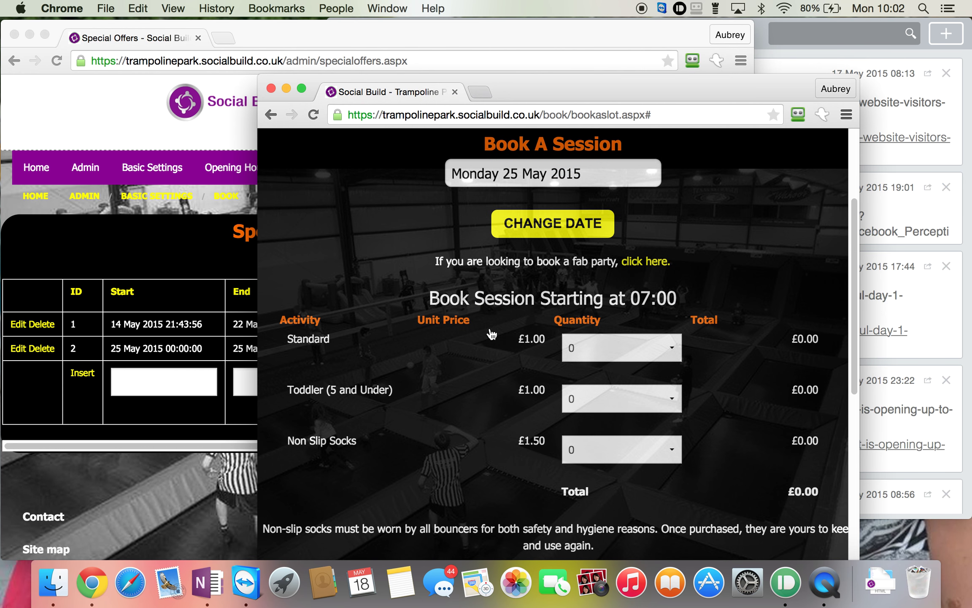
{"action": "left_click", "coordinate": [568, 224]}
{"action": "left_click", "coordinate": [794, 317]}
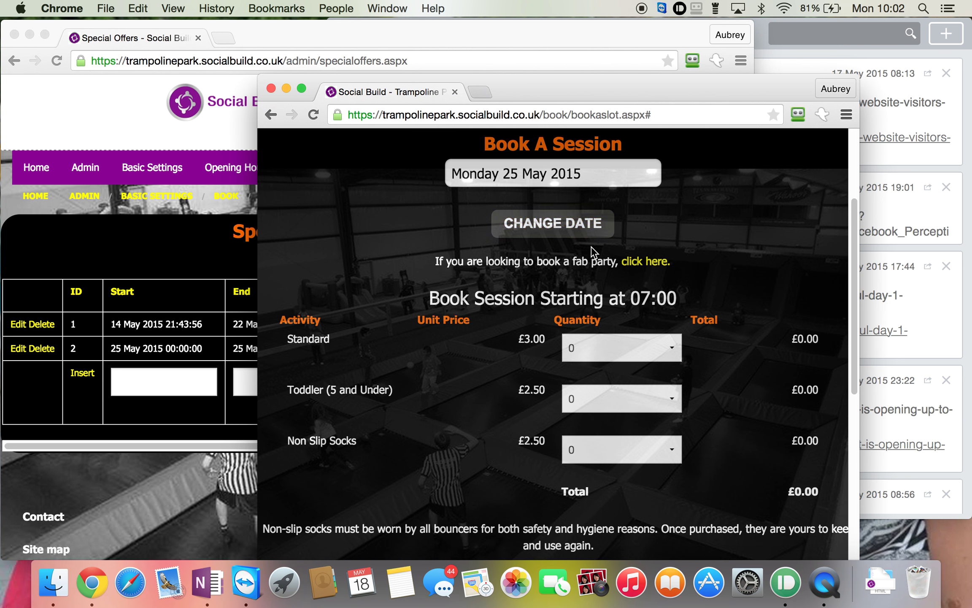
{"action": "left_click", "coordinate": [570, 231]}
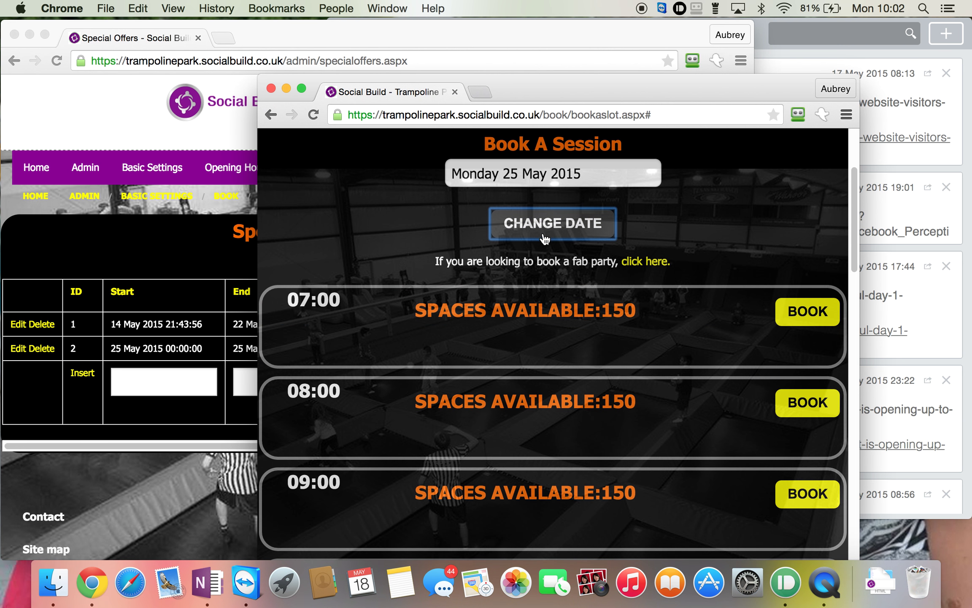
{"action": "left_click", "coordinate": [786, 321]}
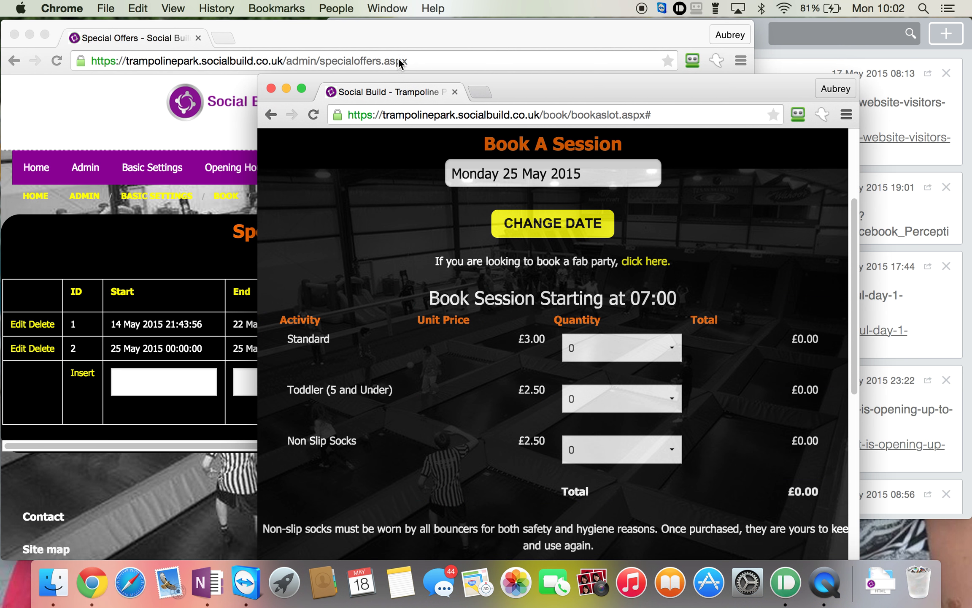
- Confirm the 25 May 10:00 party now costs £6.00 each, £60.00 for ten
{"action": "left_click_drag", "start_coordinate": [444, 81], "coordinate": [569, 63]}
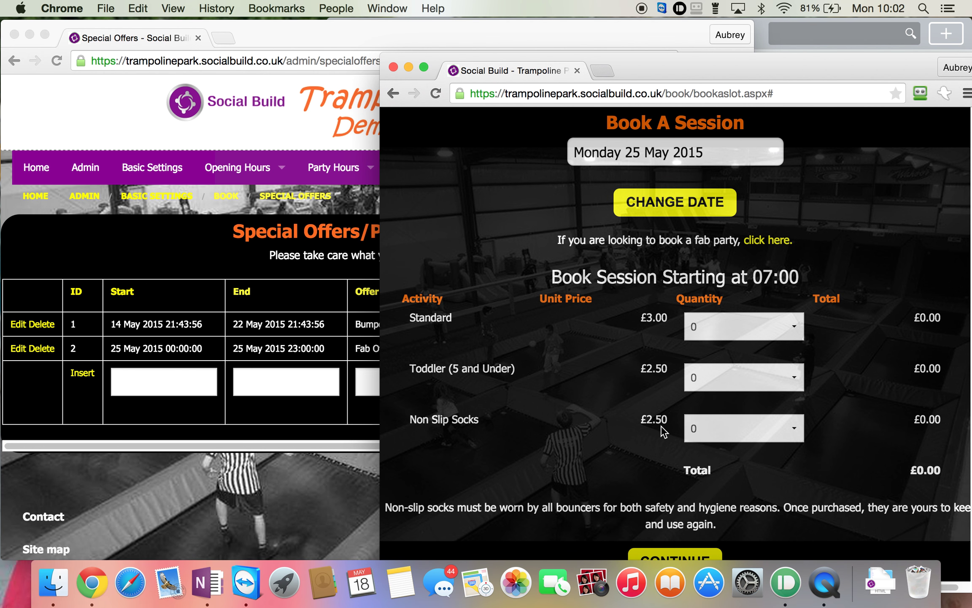
{"action": "left_click", "coordinate": [780, 242]}
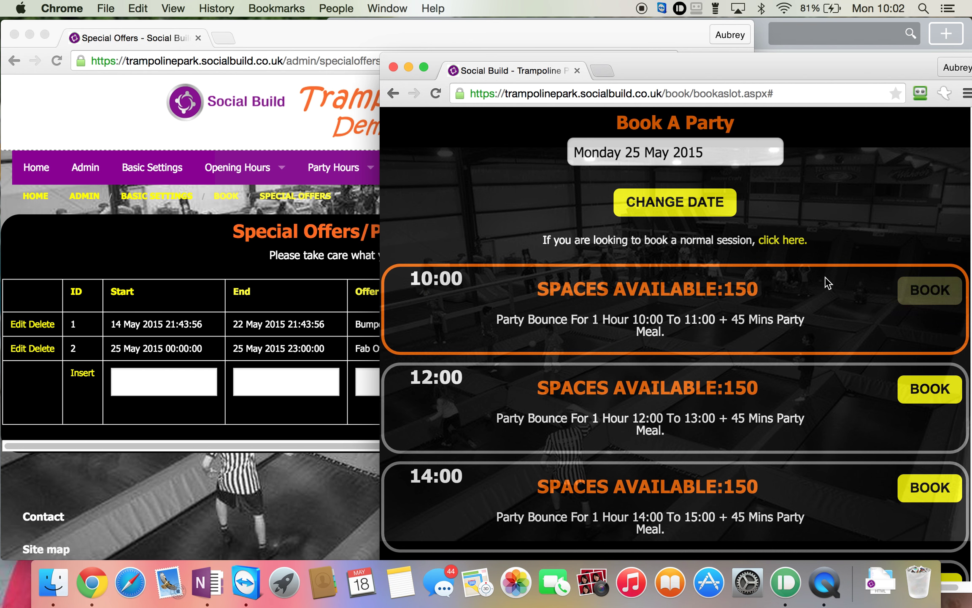
{"action": "left_click", "coordinate": [927, 298]}
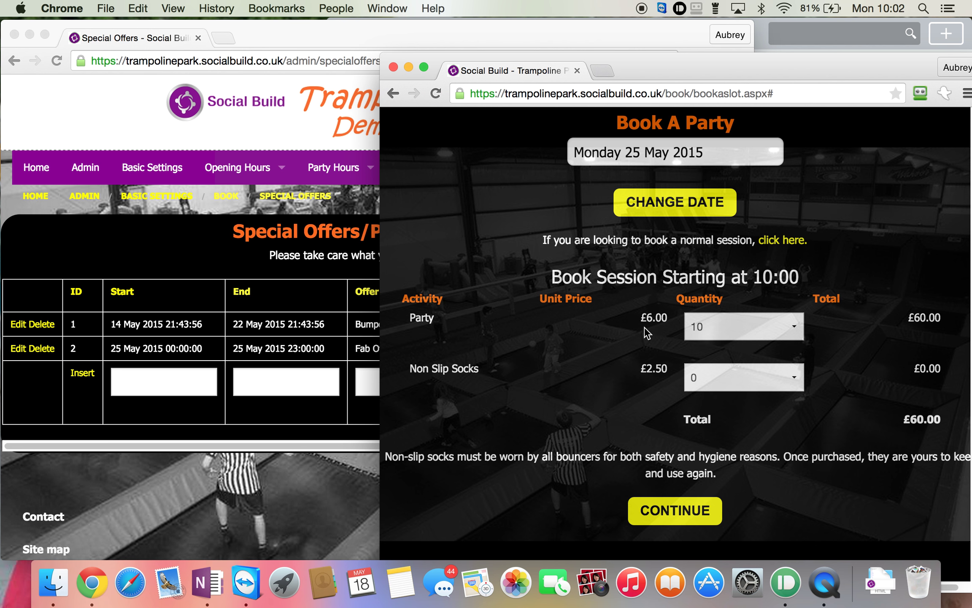
{"action": "left_click", "coordinate": [128, 430]}
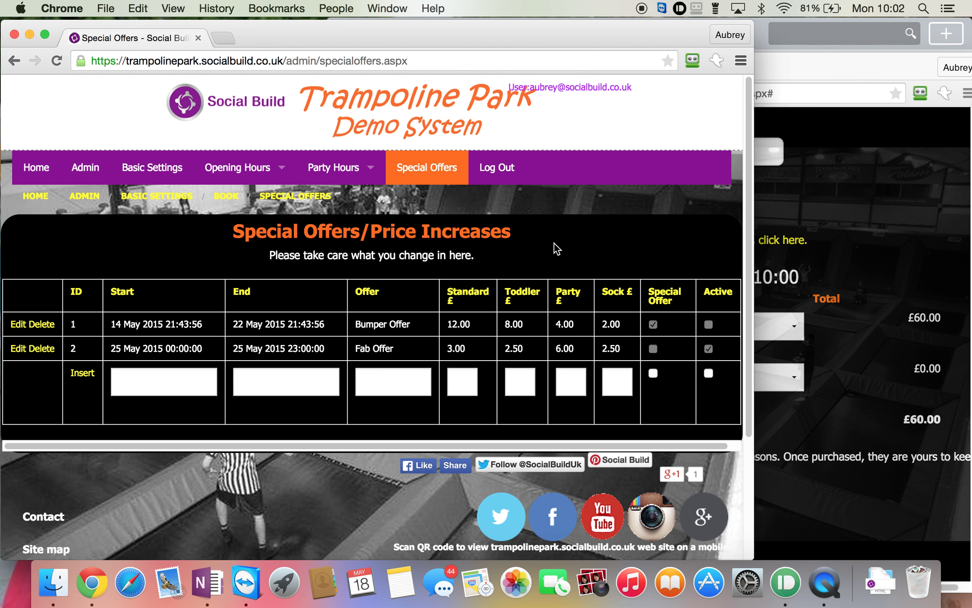
- Go via the BOOK and HOME breadcrumbs to the Welcome page with its two demo videos
{"action": "left_click", "coordinate": [224, 196]}
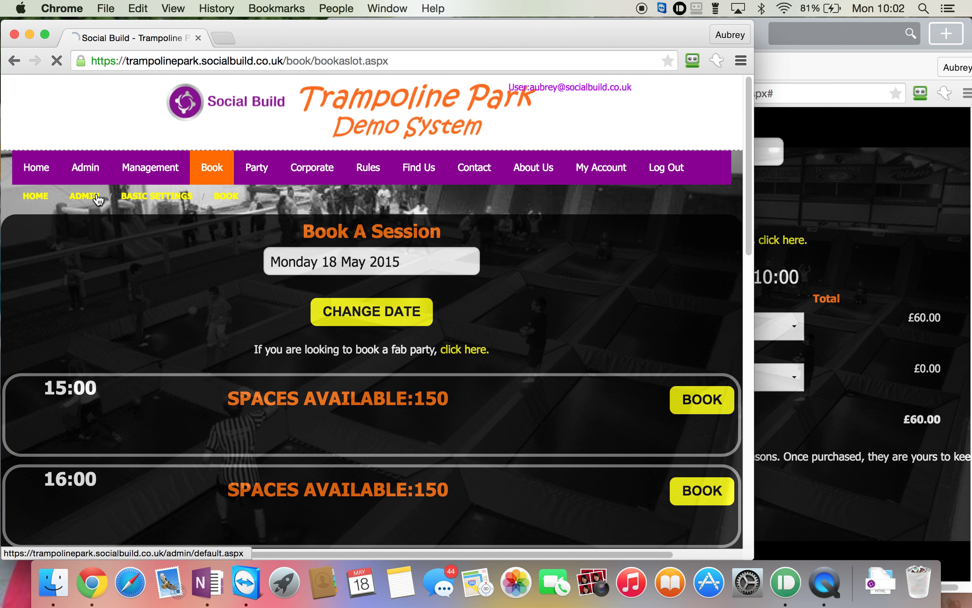
{"action": "left_click", "coordinate": [48, 195]}
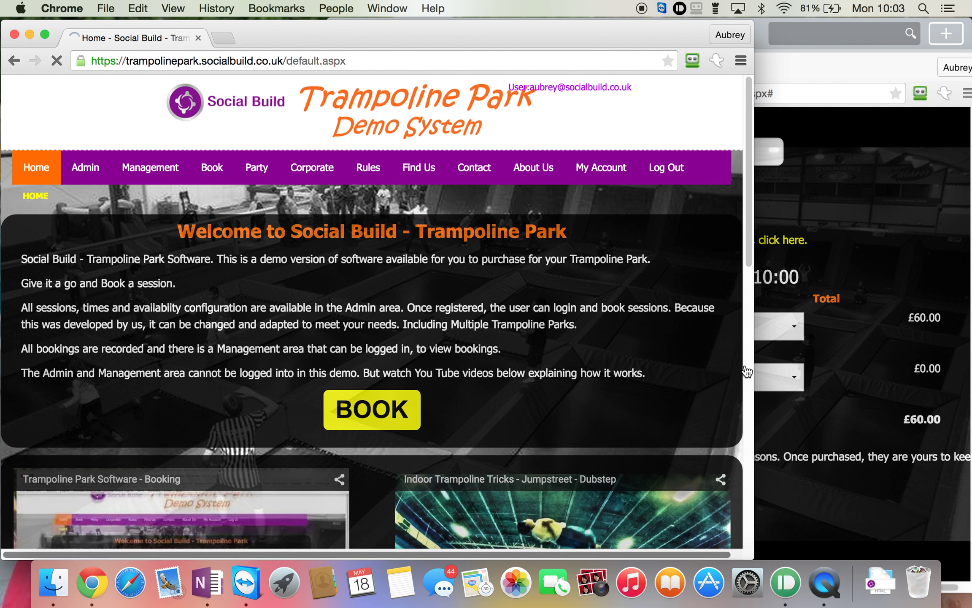
{"action": "left_click_drag", "start_coordinate": [752, 250], "coordinate": [749, 354]}
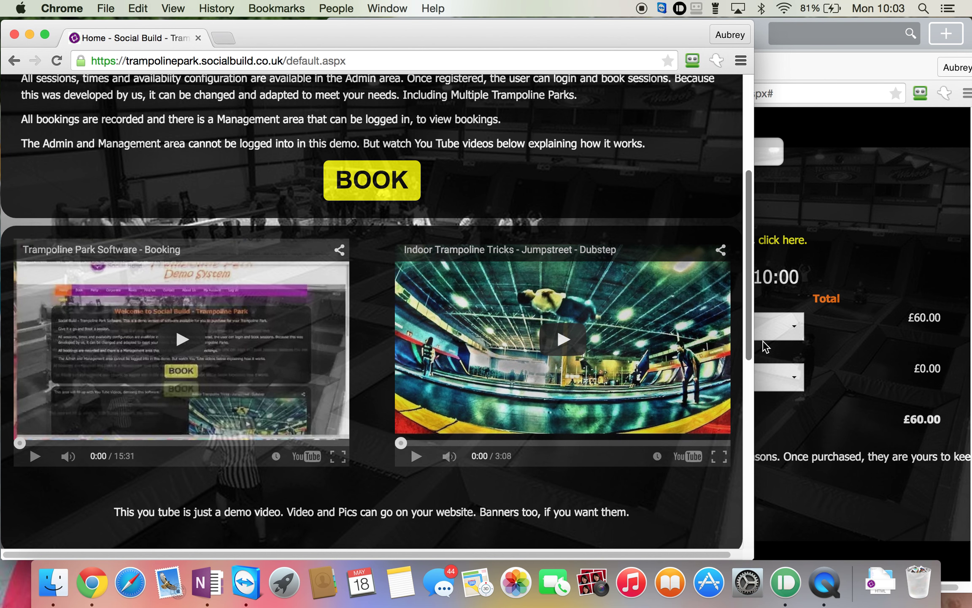
{"action": "scroll", "coordinate": [749, 338], "scroll_direction": "up", "scroll_amount": 5}
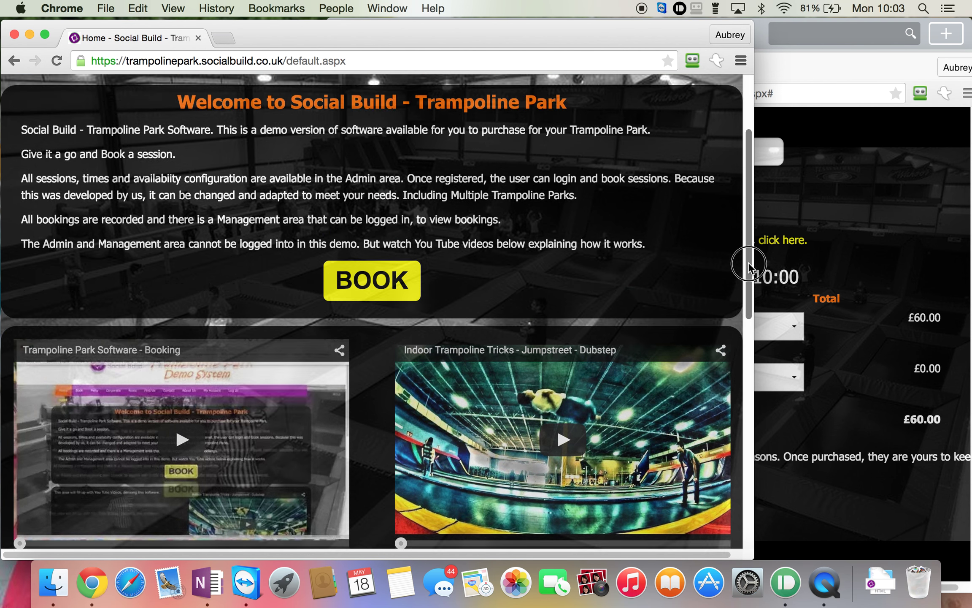
{"action": "right_click", "coordinate": [824, 583]}
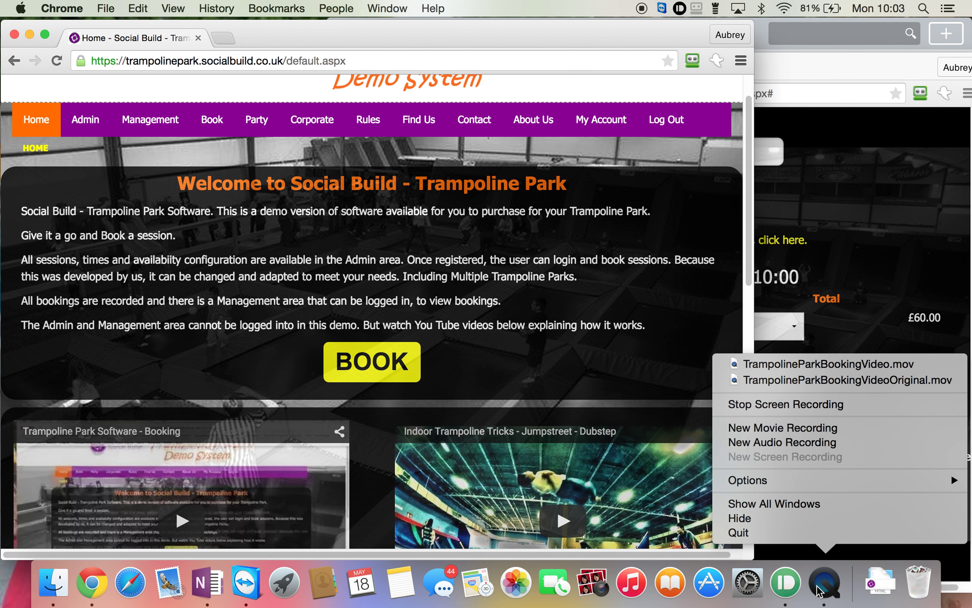